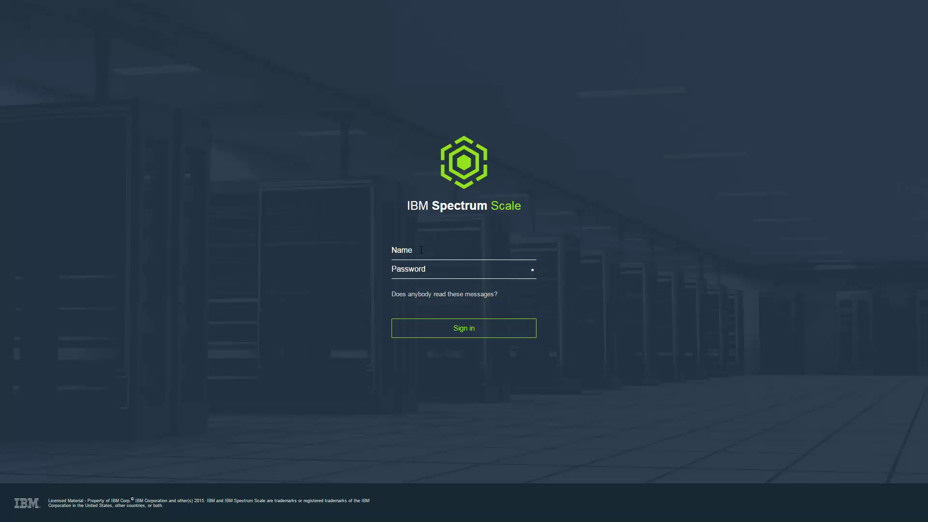
Step: Sign in to the Spectrum Scale GUI with the demo account's user name and password
click(421, 249)
text(ttdemo)
key(Tab)
text(ttdemo1234)
click(470, 334)
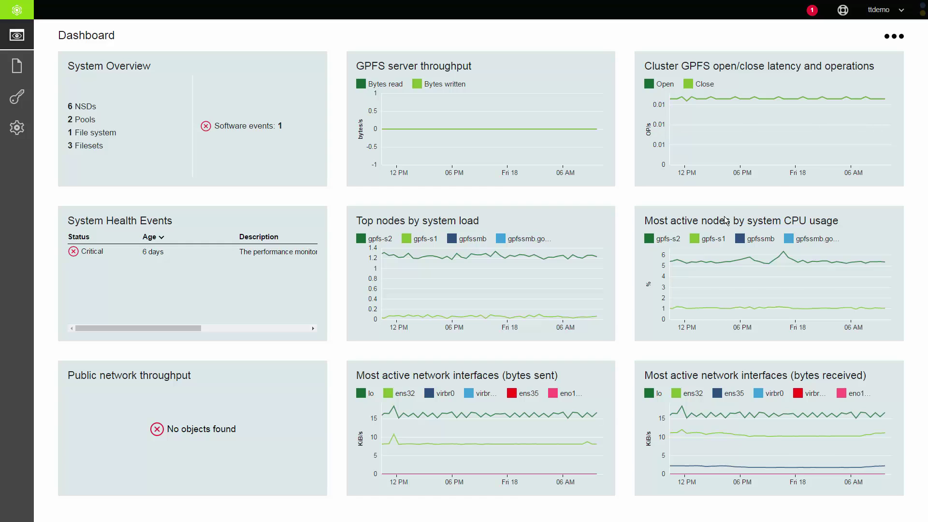
Step: Apply the predefined 3x3 grid layout from the dashboard's Layout options
click(896, 38)
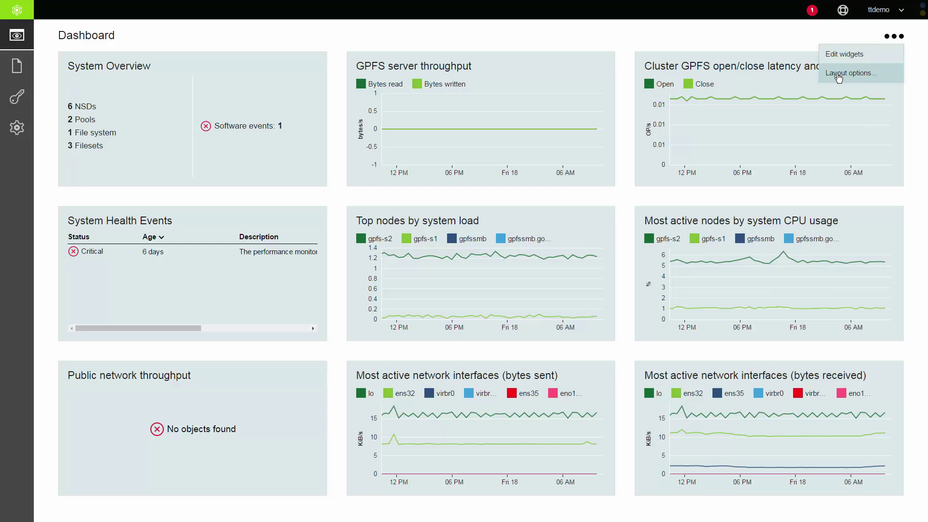
click(838, 76)
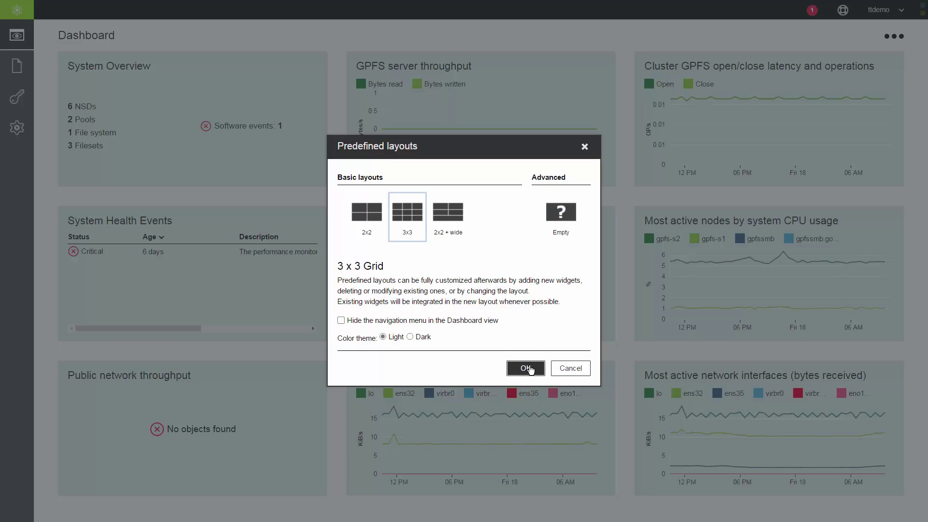
click(527, 368)
click(895, 36)
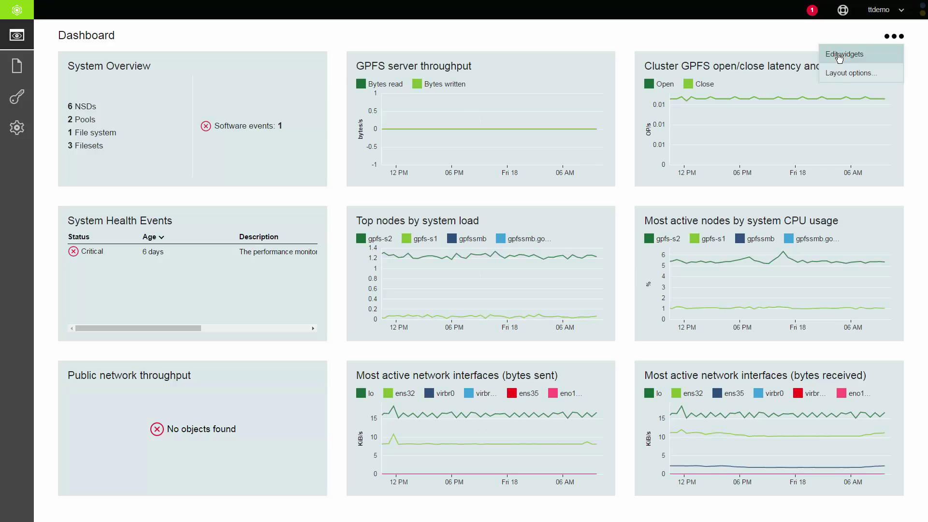
Step: Enter widget-editing mode and open the GPFS server throughput widget settings, keeping type Performance
click(839, 55)
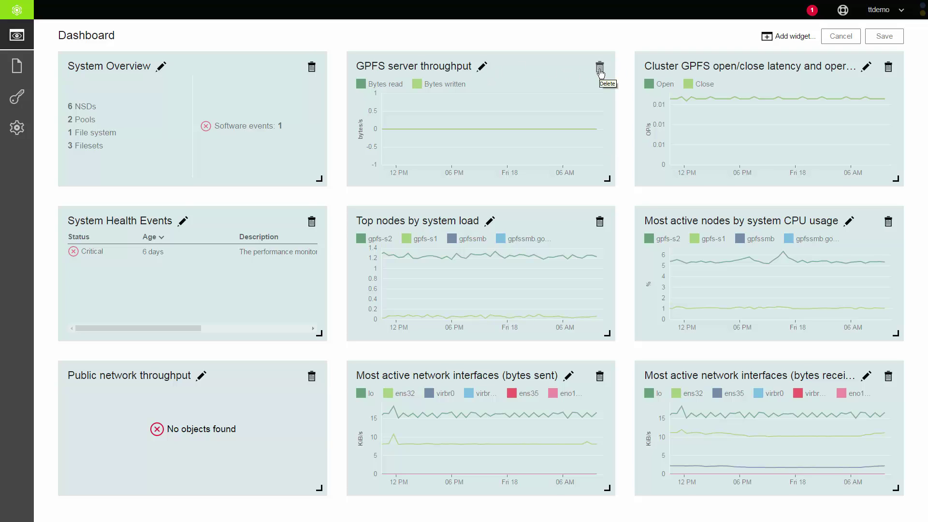
click(482, 68)
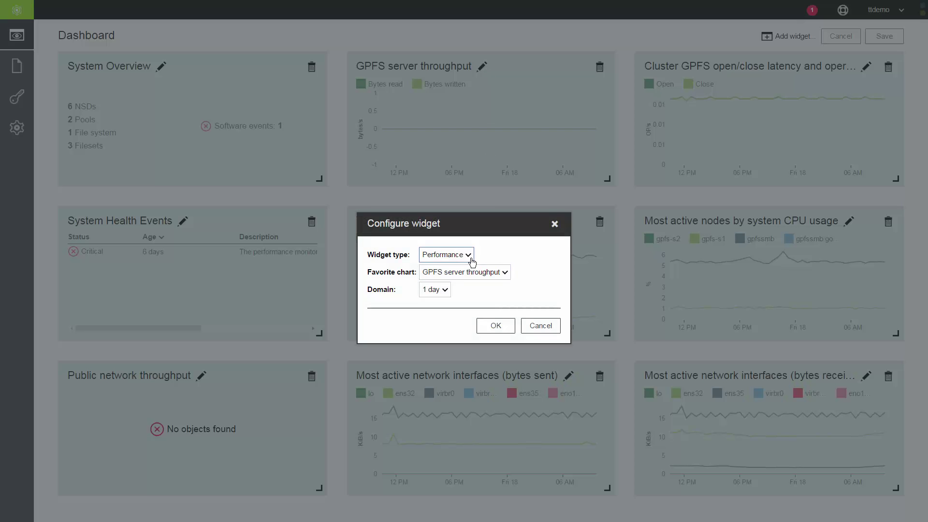
click(468, 256)
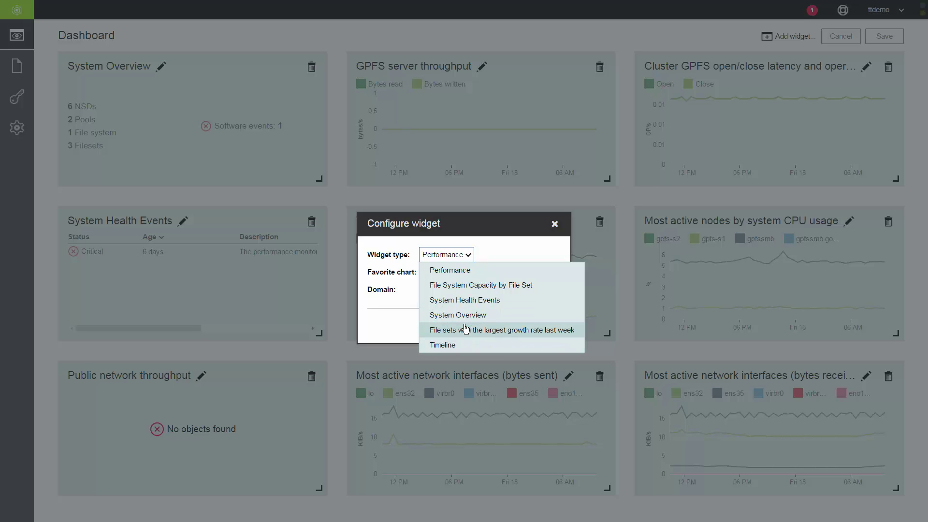
click(497, 269)
Step: Browse the chart and time range lists, keeping GPFS server throughput over 1 day, then close unchanged
click(498, 271)
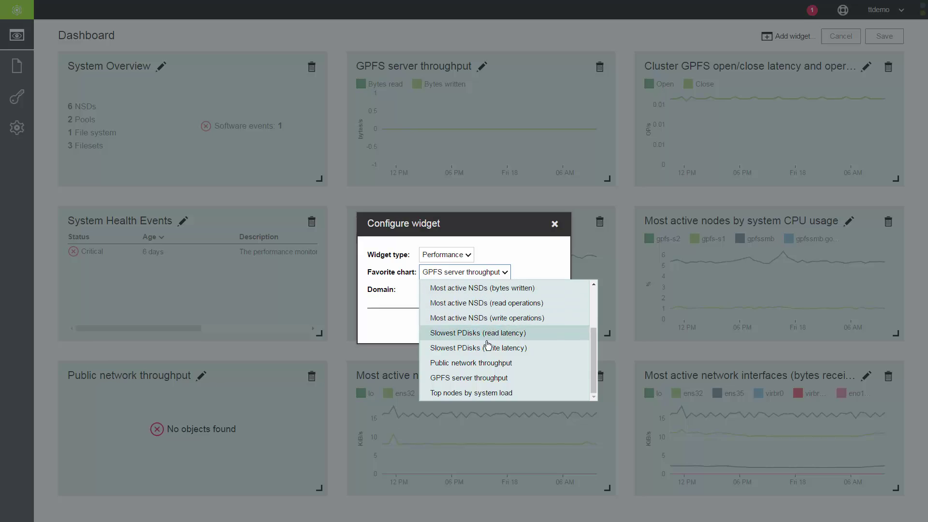
drag(591, 368, 530, 239)
click(526, 237)
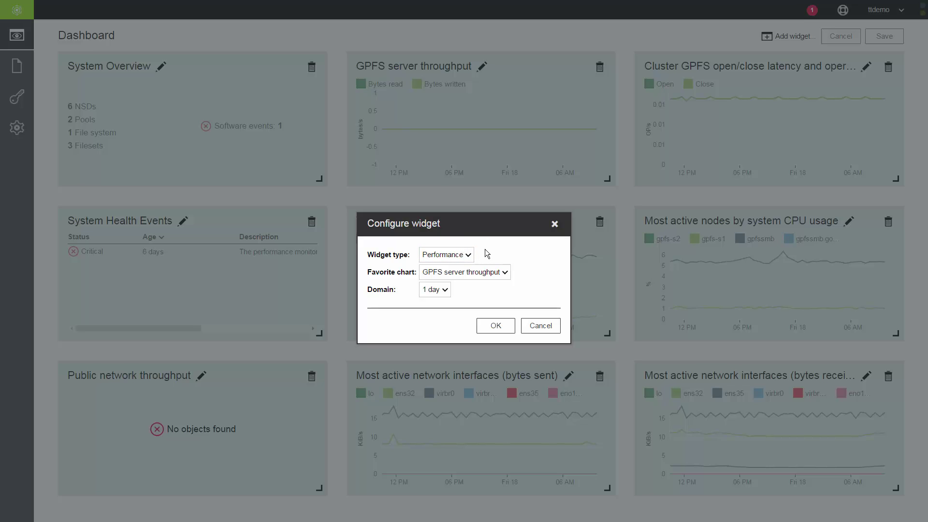
click(445, 290)
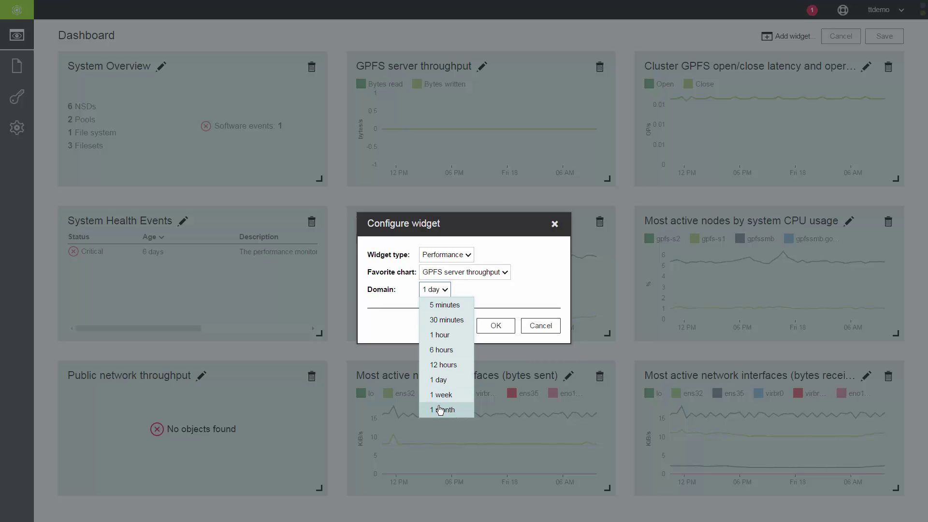
click(547, 277)
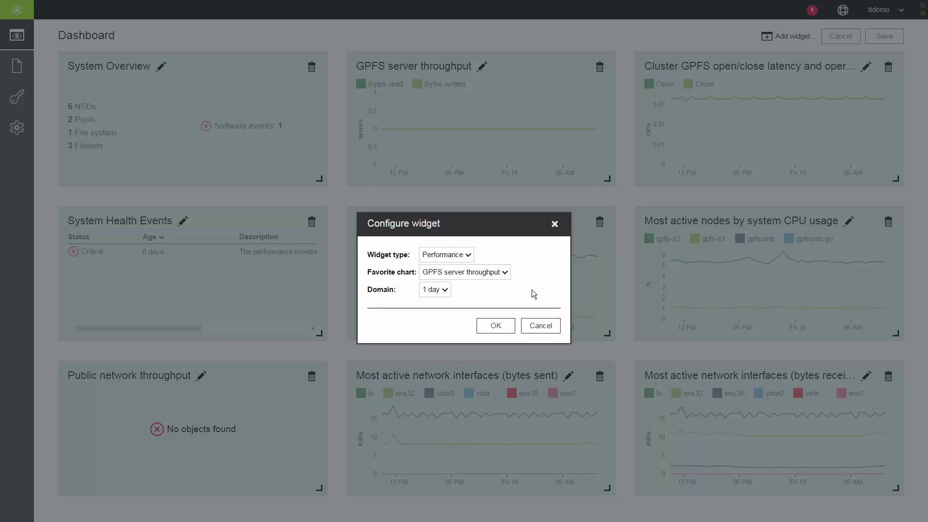
click(539, 335)
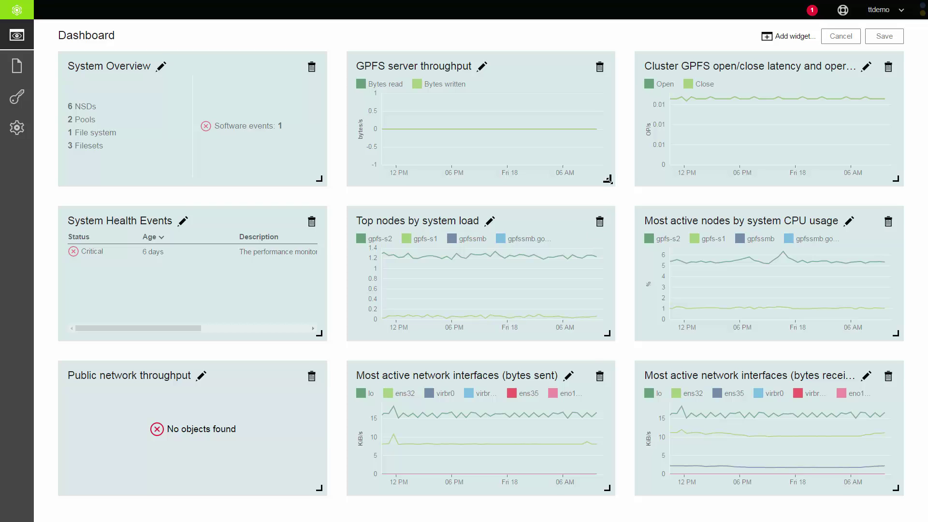
Step: Resize the GPFS server throughput widget wider and taller, then cancel the layout edits
drag(609, 179, 879, 187)
drag(886, 226, 619, 184)
click(841, 36)
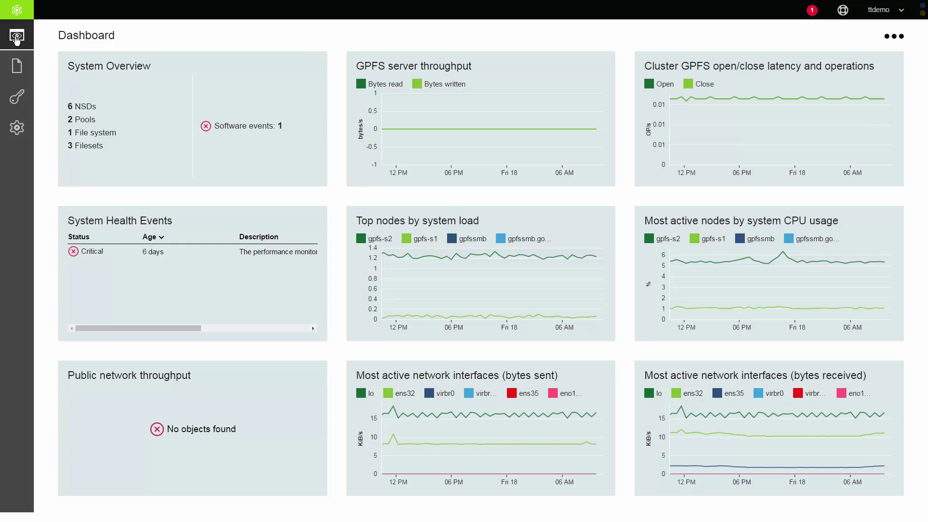
Step: Go to Monitoring > Topology to list the cluster's nodes with their IP addresses
mouse_move(17, 39)
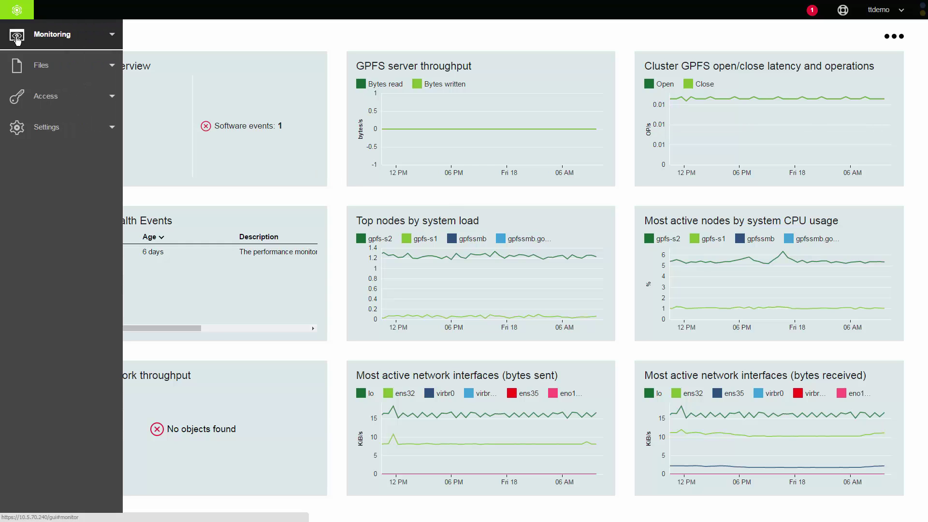
click(49, 38)
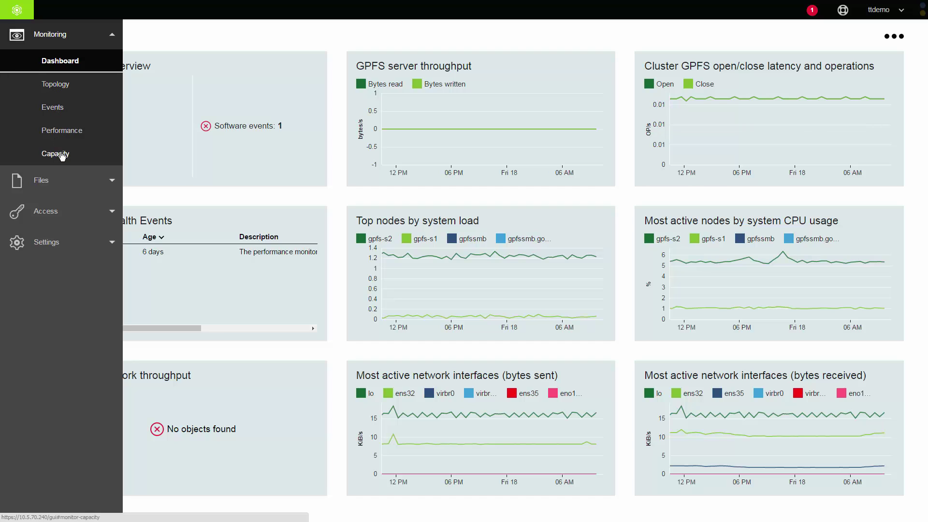
click(56, 89)
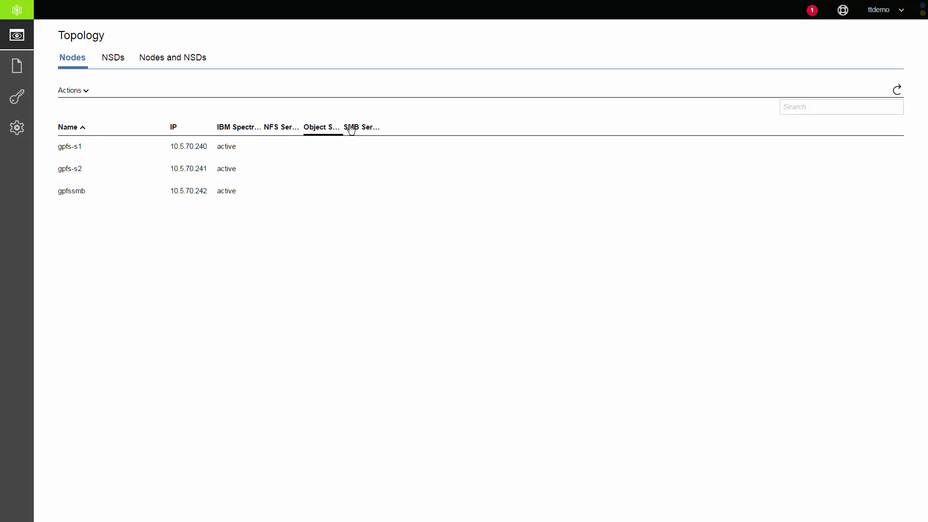
click(86, 93)
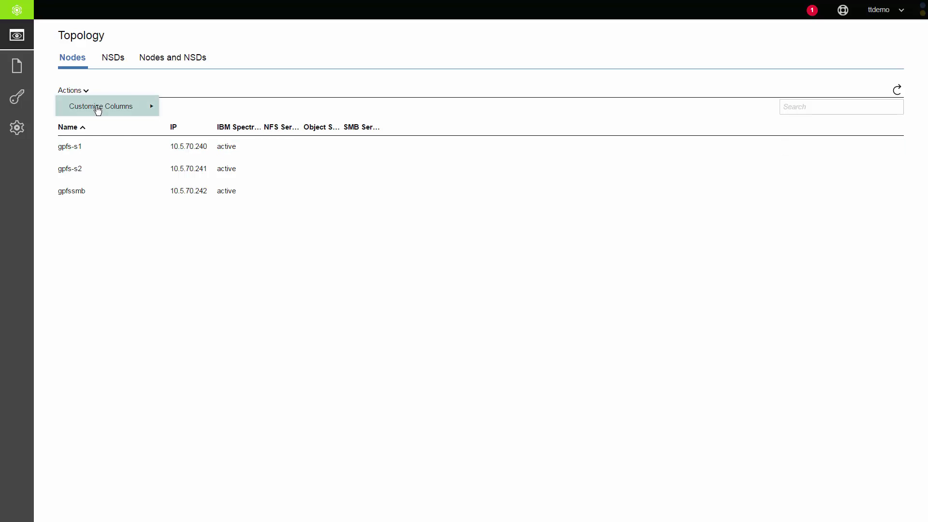
mouse_move(96, 107)
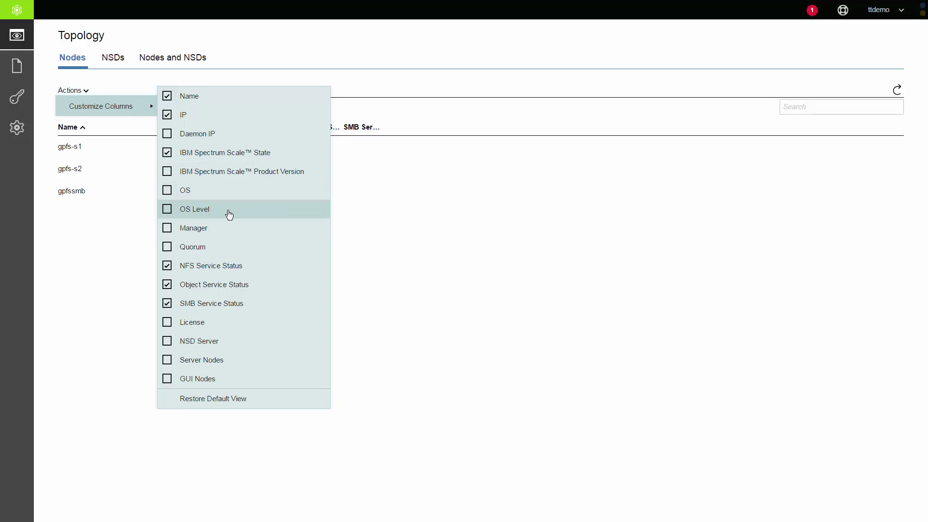
click(409, 164)
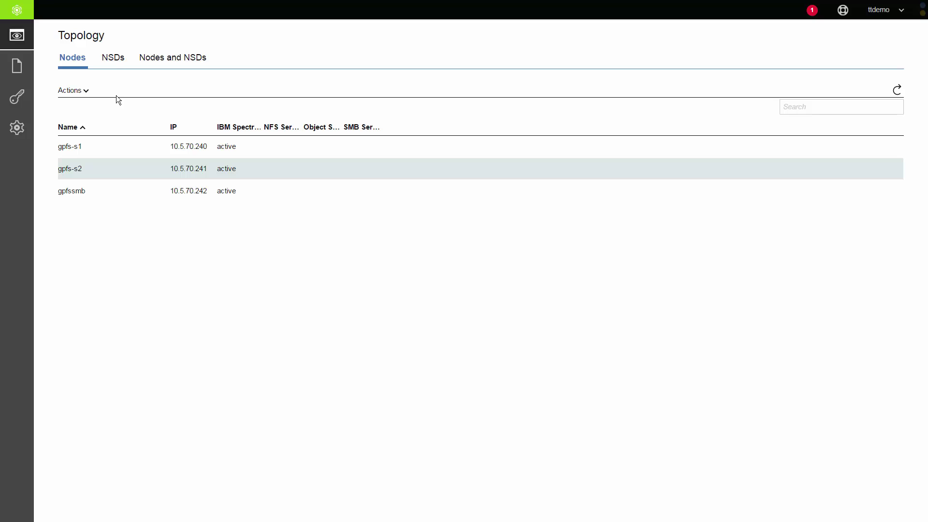
click(62, 149)
right_click(65, 149)
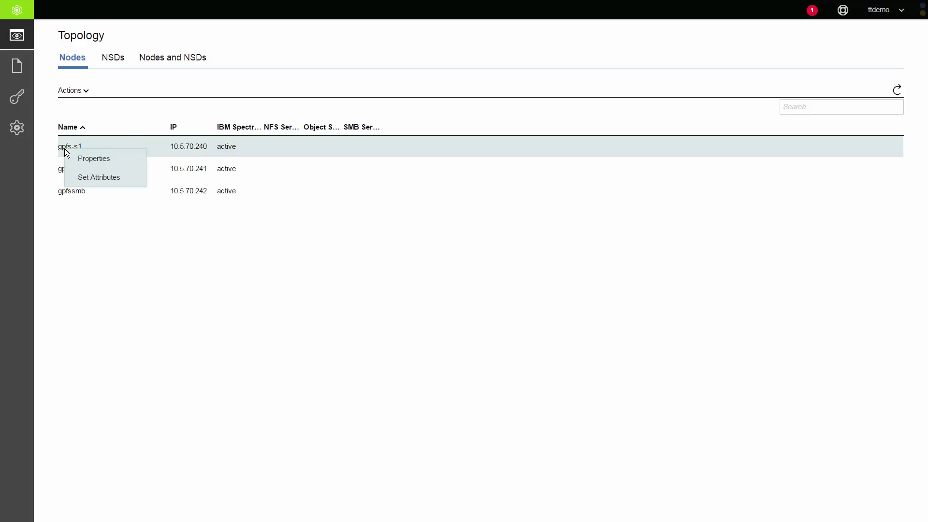
click(97, 165)
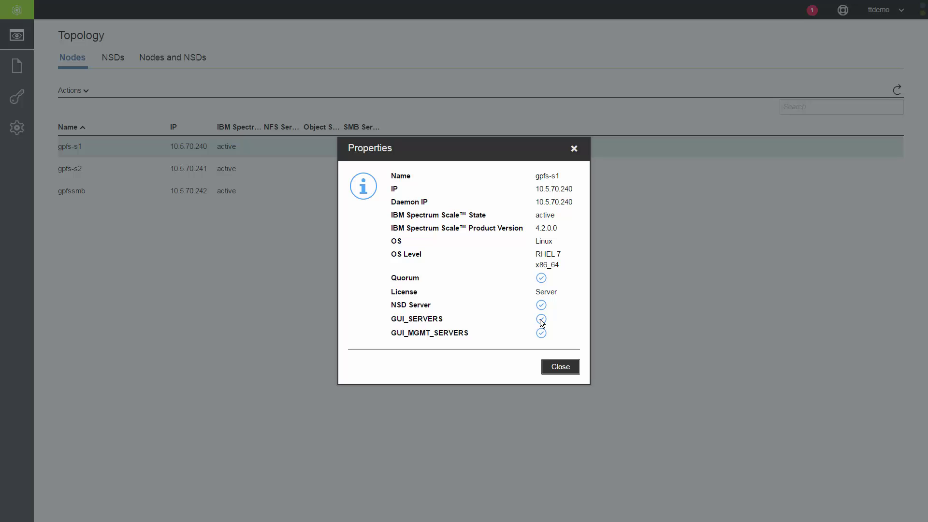
click(561, 367)
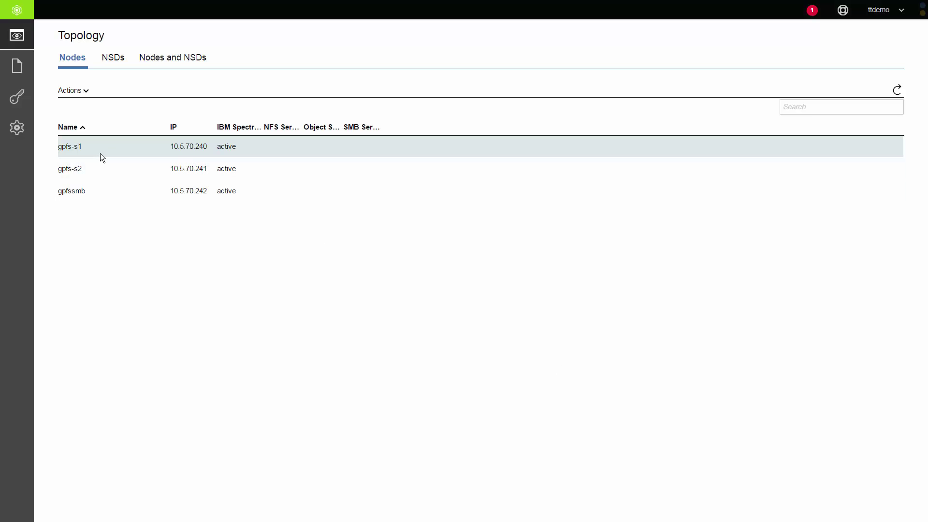
Step: Set the custom attribute 'My Site' on node gpfs-s1 and save it
right_click(77, 146)
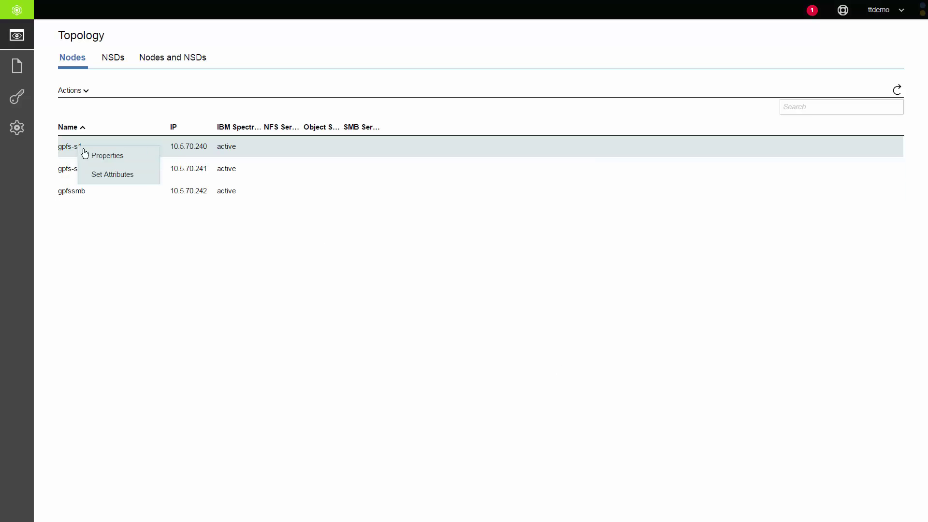
click(107, 174)
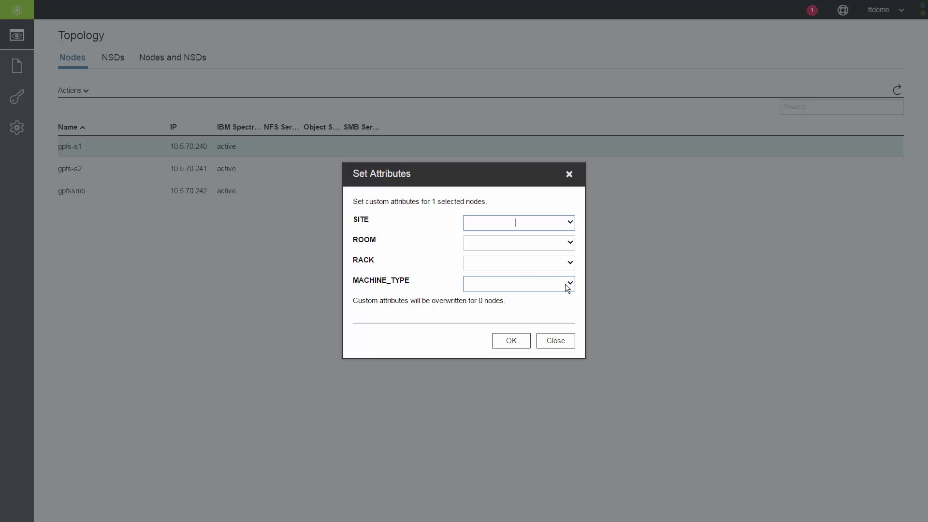
click(570, 288)
text(My Site)
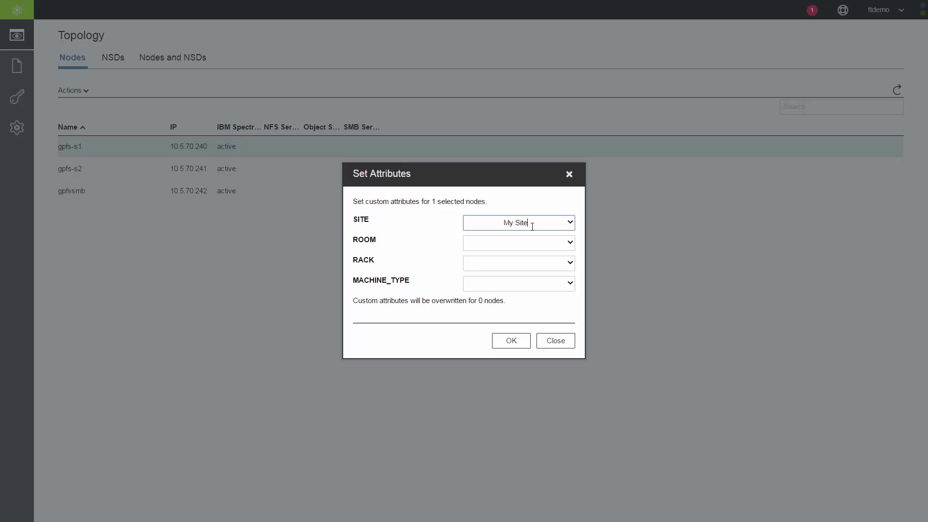
click(516, 344)
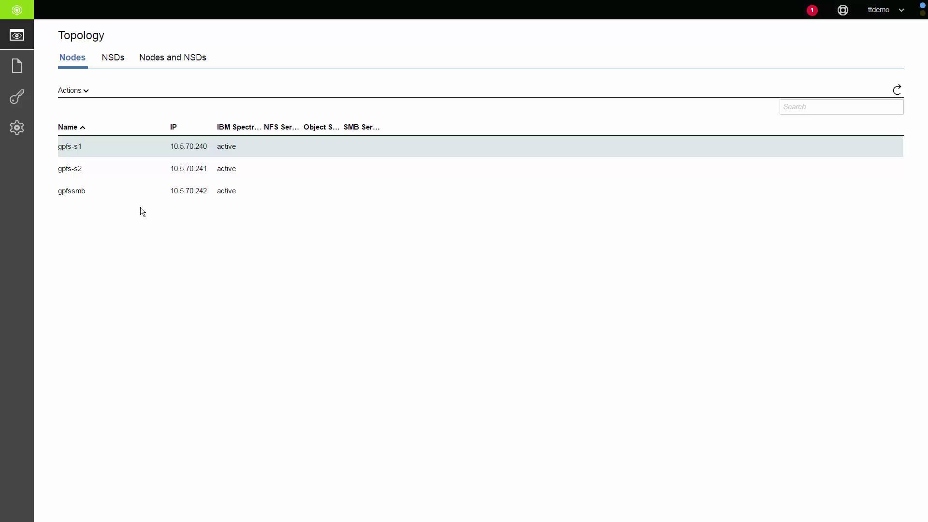
Step: Review gpfs-s2's SITE attribute values and close its attributes without changes
right_click(70, 173)
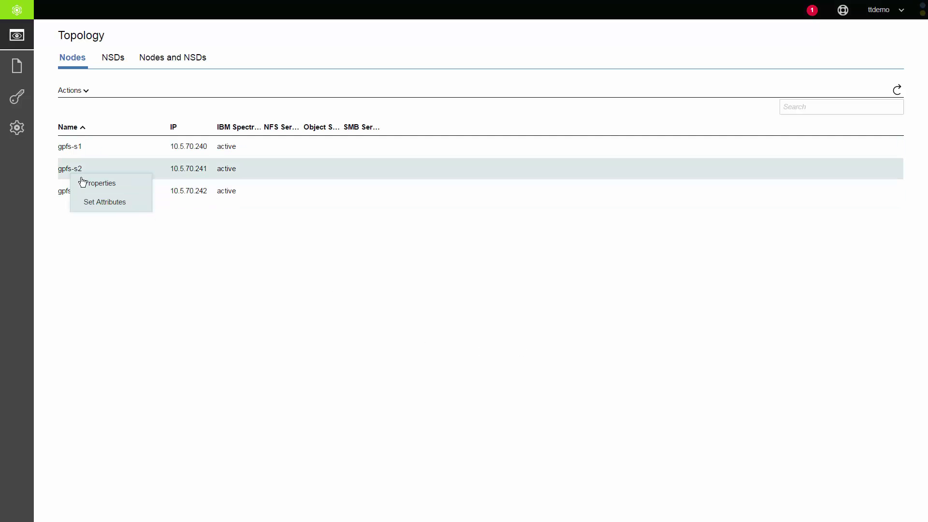
click(105, 202)
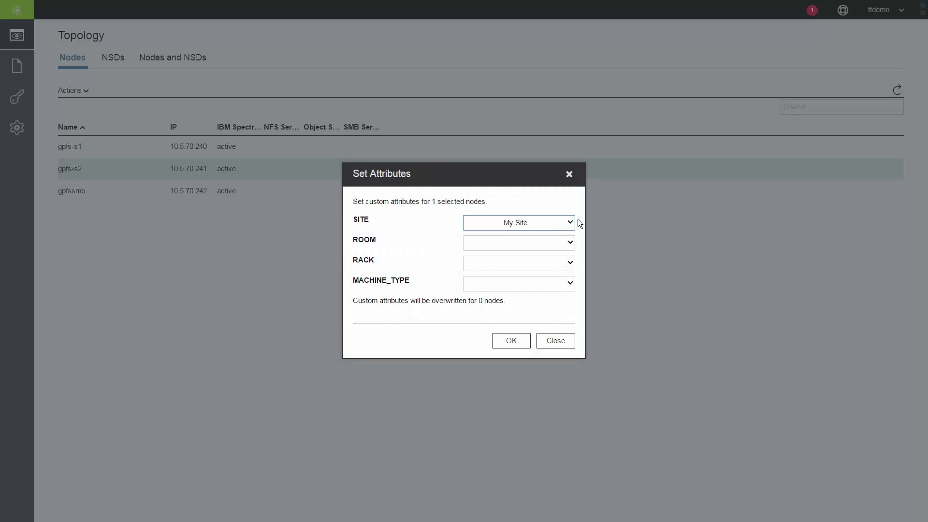
click(571, 224)
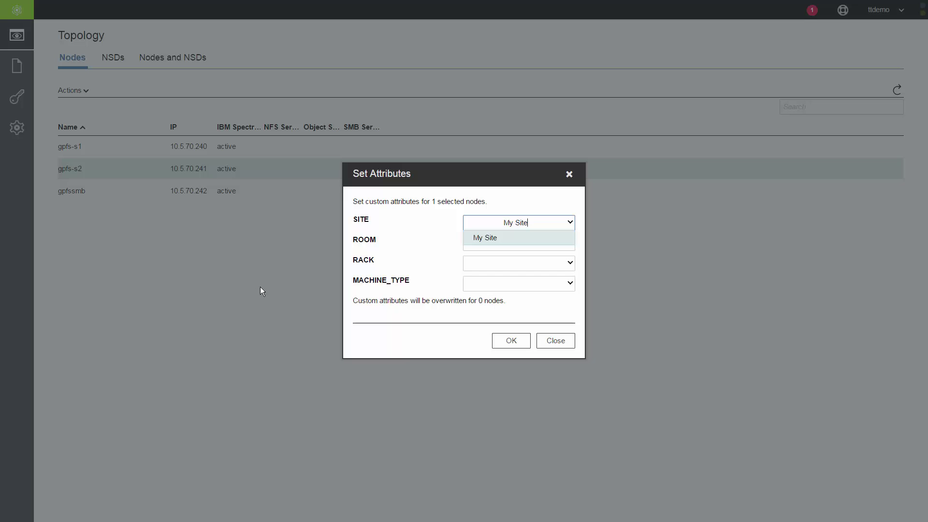
click(555, 343)
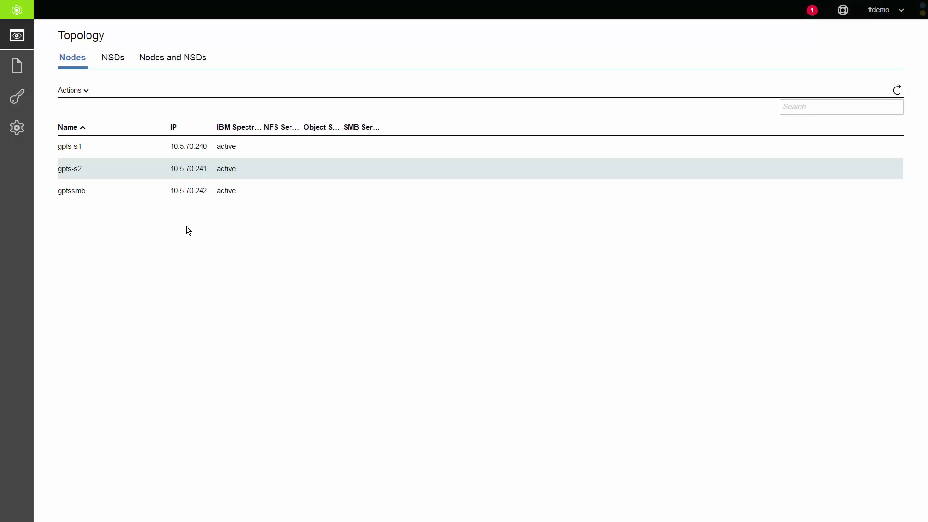
Step: Switch to the NSDs tab listing the six NSDs in the system and slowData pools
click(113, 58)
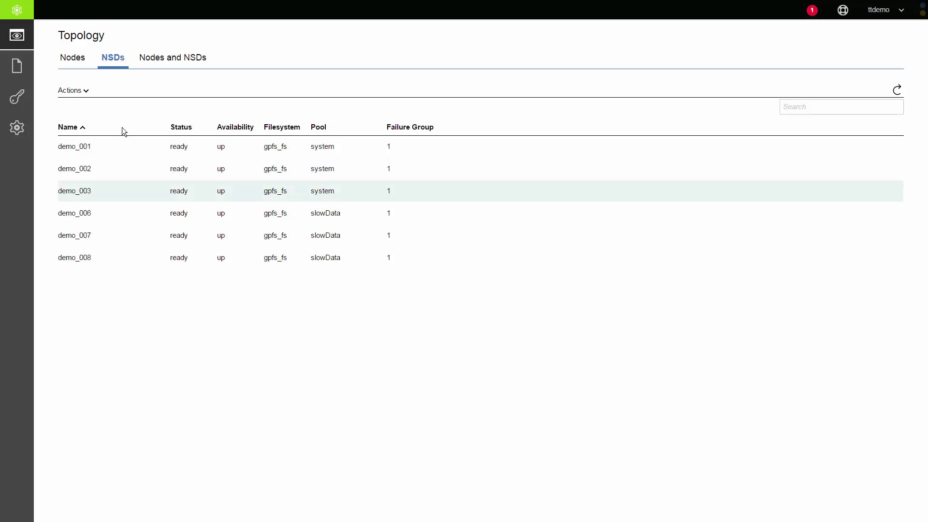
click(76, 92)
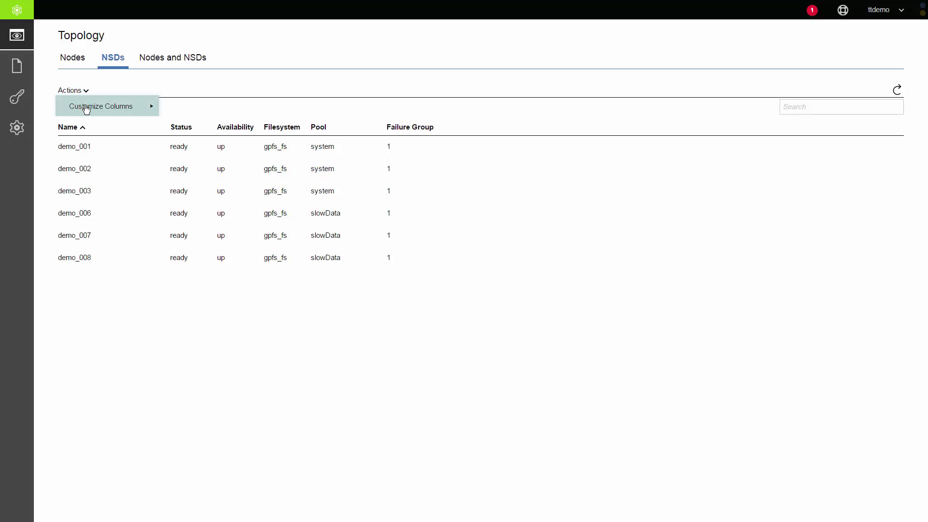
mouse_move(86, 109)
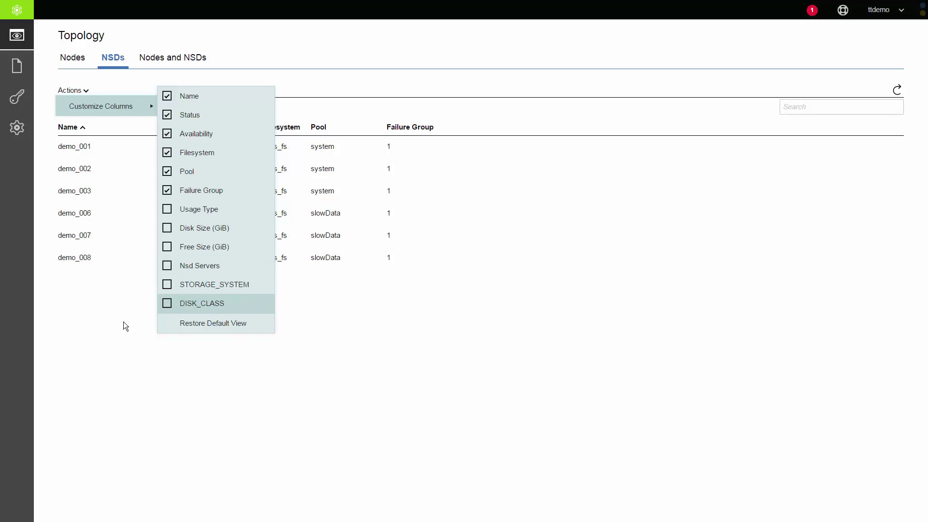
click(115, 333)
right_click(80, 148)
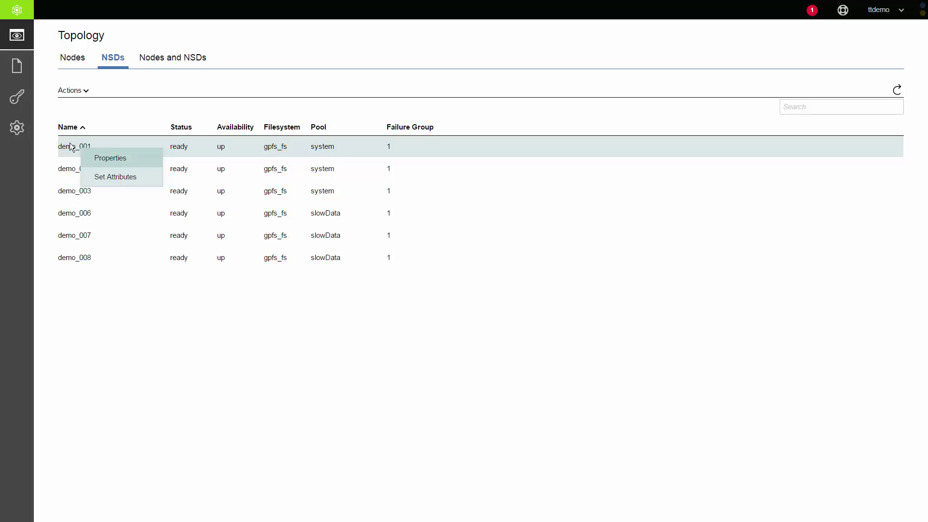
click(108, 160)
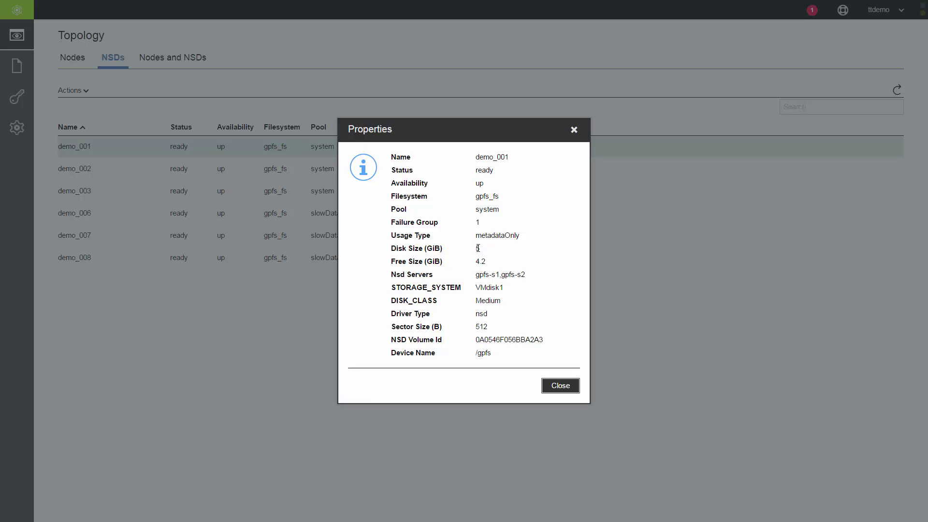
drag(475, 249, 529, 236)
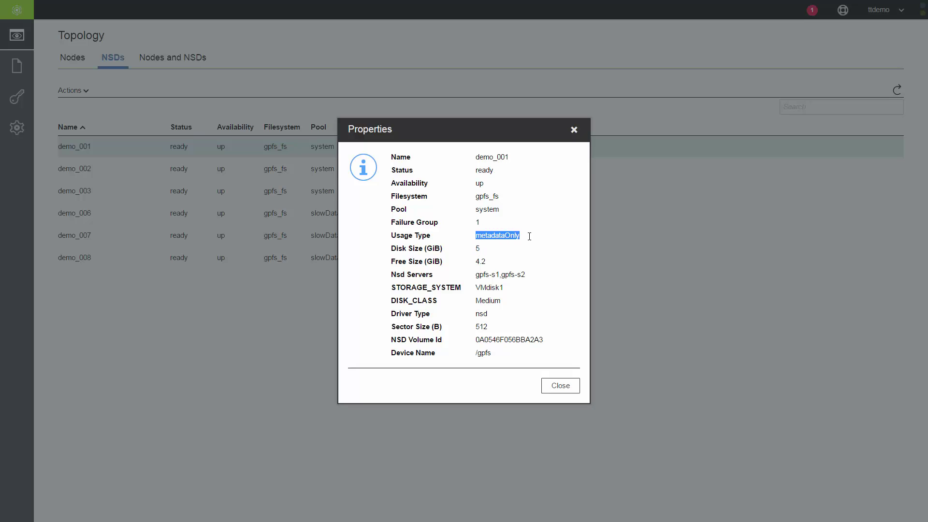
click(521, 237)
drag(477, 300, 511, 309)
click(498, 323)
mouse_move(482, 354)
mouse_down()
mouse_move(508, 354)
mouse_move(474, 352)
mouse_up()
click(556, 387)
right_click(98, 151)
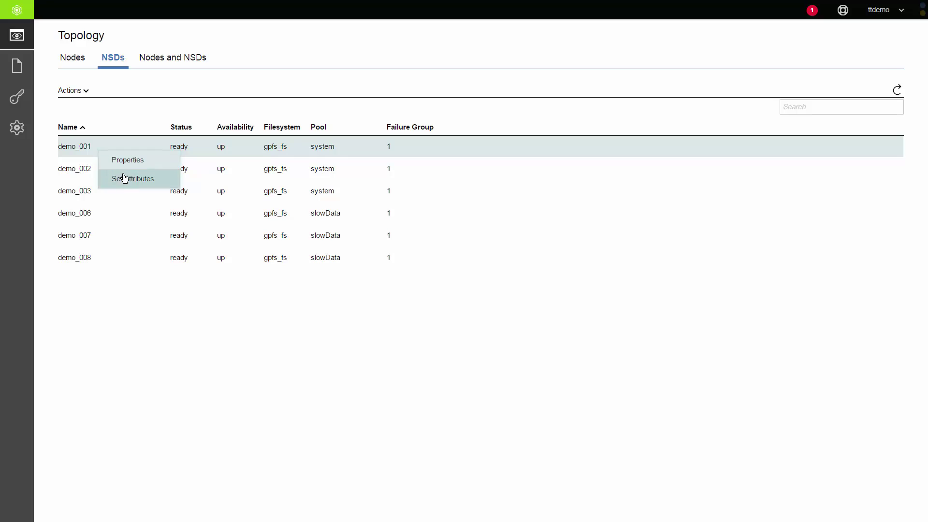
click(123, 179)
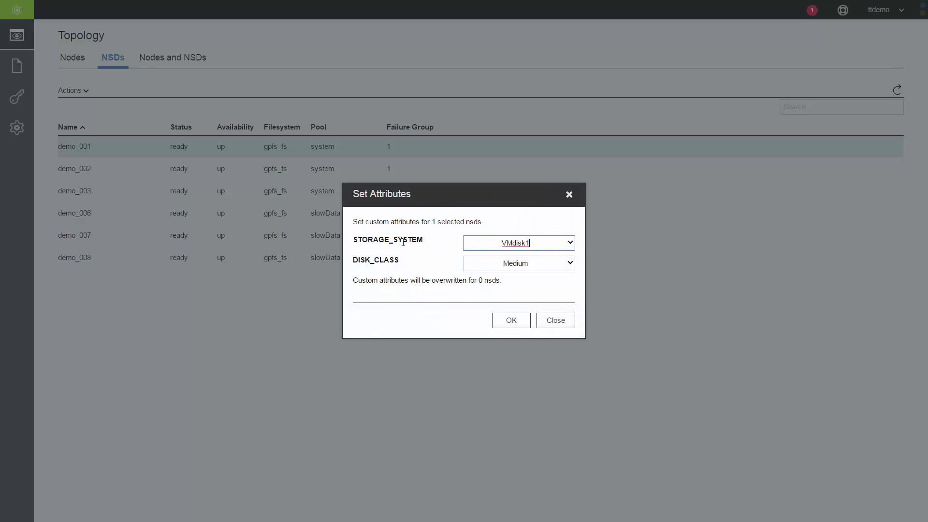
click(569, 266)
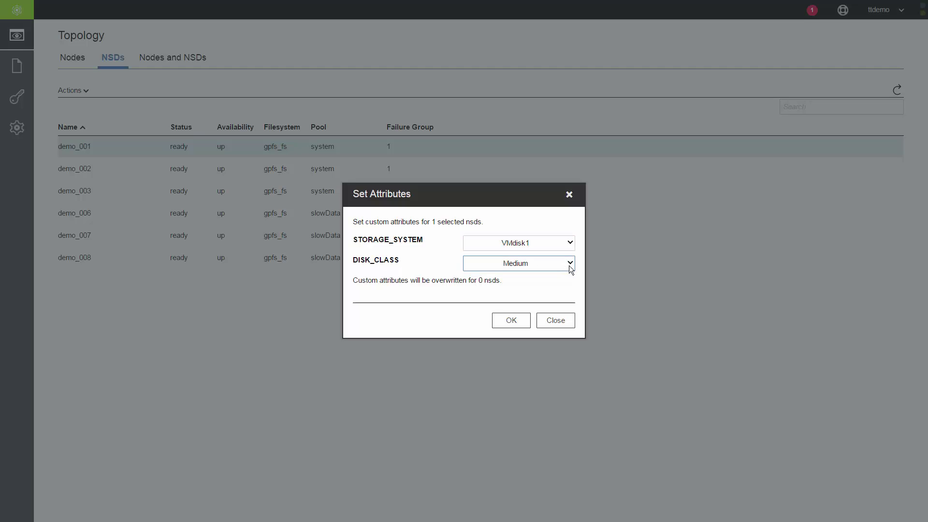
click(571, 265)
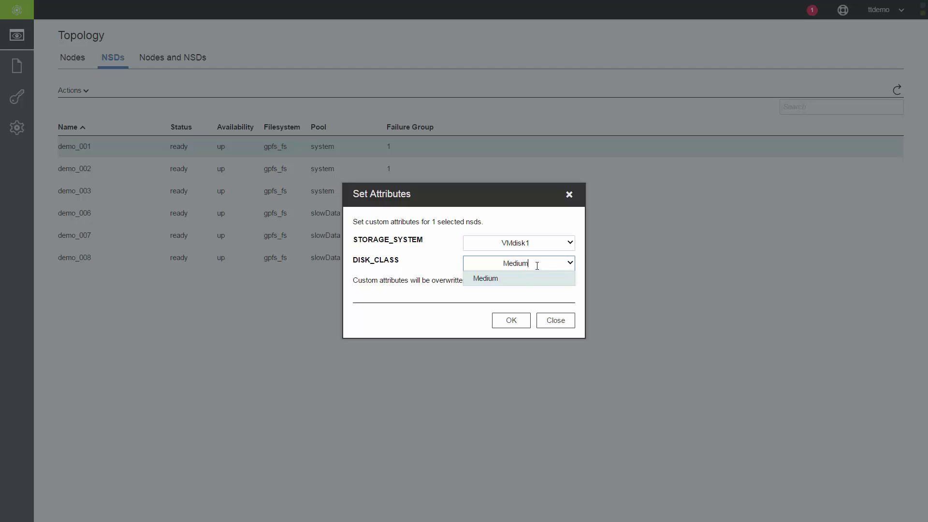
click(558, 322)
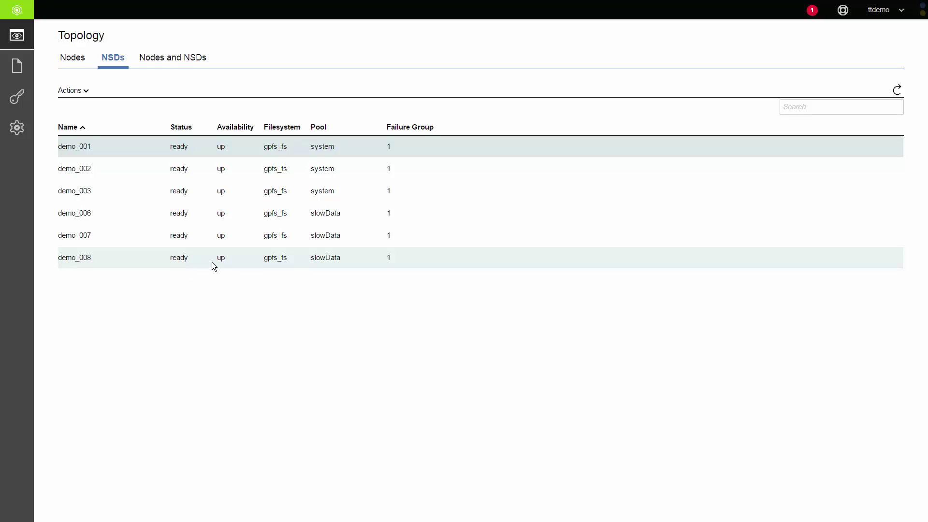
Step: Open the Nodes and NSDs diagram and highlight NSD-to-node connections grouped by disk class
click(179, 59)
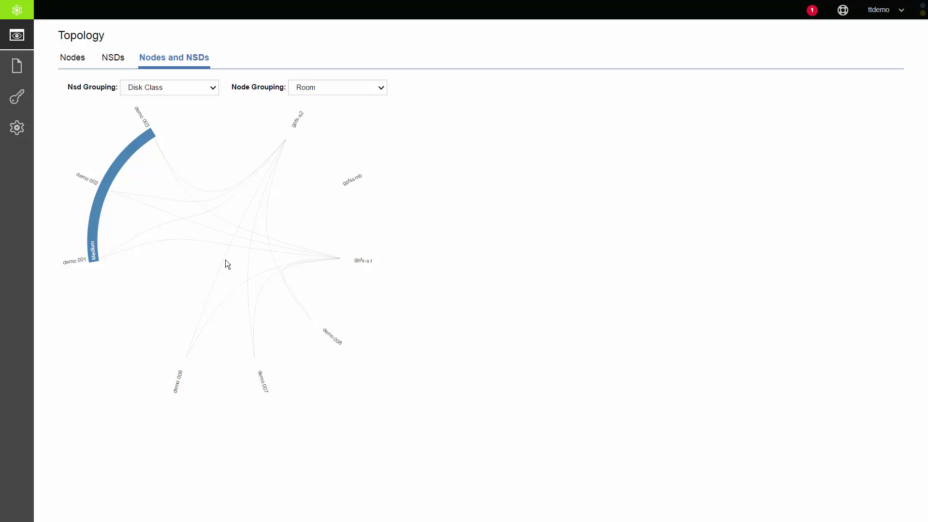
mouse_move(141, 113)
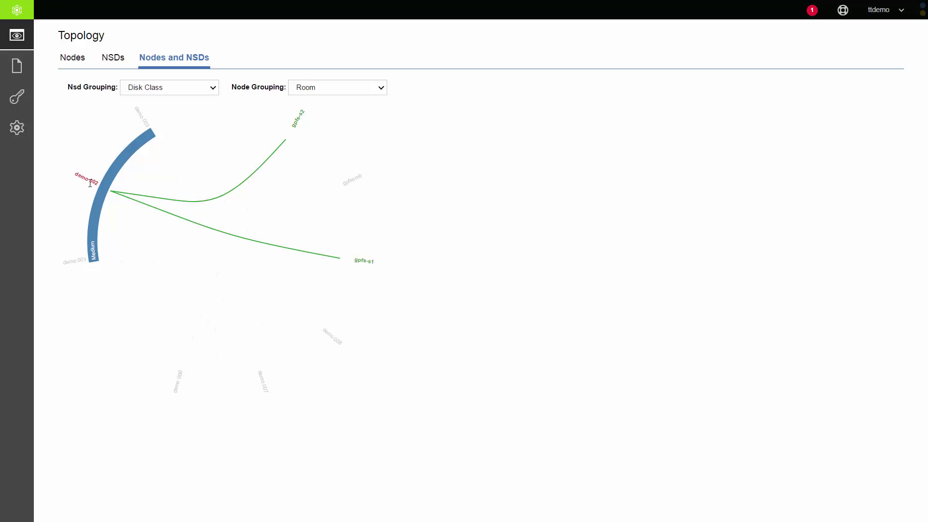
mouse_move(93, 181)
mouse_move(377, 267)
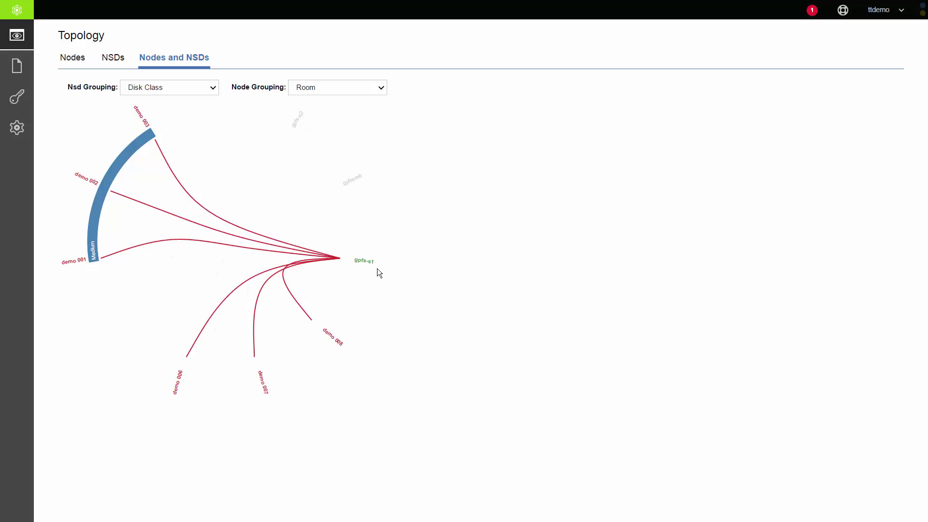
mouse_move(299, 121)
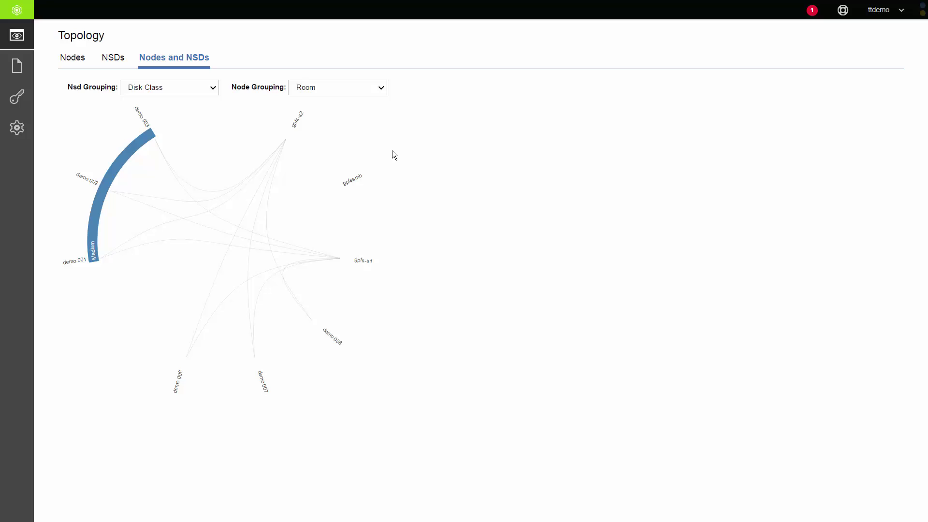
Step: Expand Monitoring in the sidebar and go to the Events page
click(30, 36)
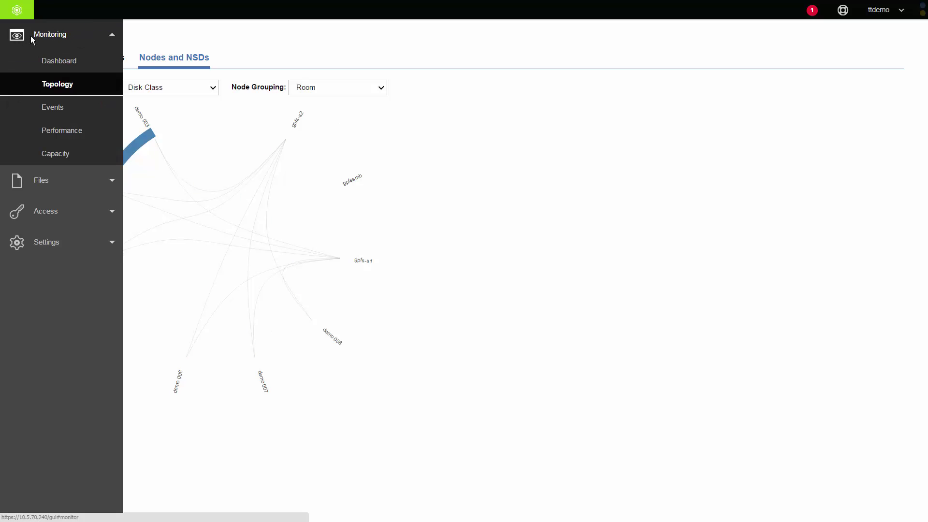
click(55, 109)
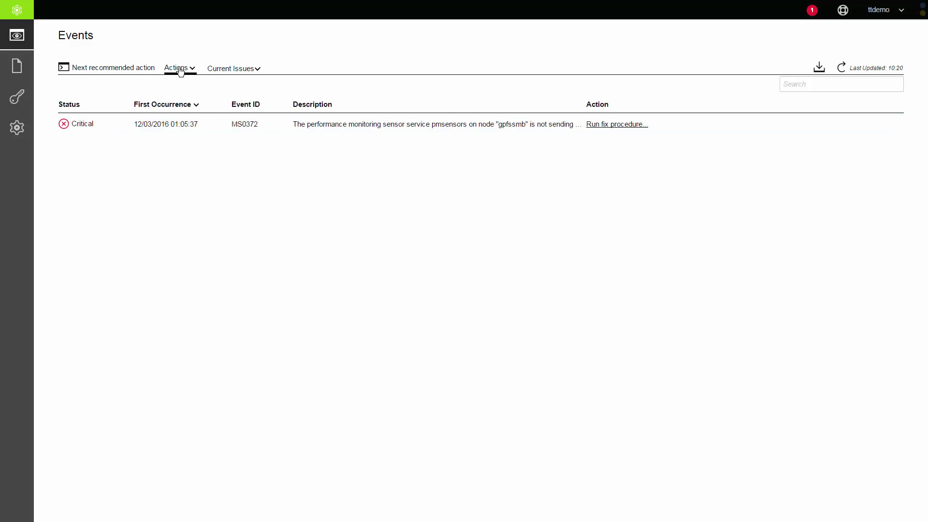
Step: Run the MS0372 fix procedure to start pmsensors, then cancel it after it fails
click(602, 127)
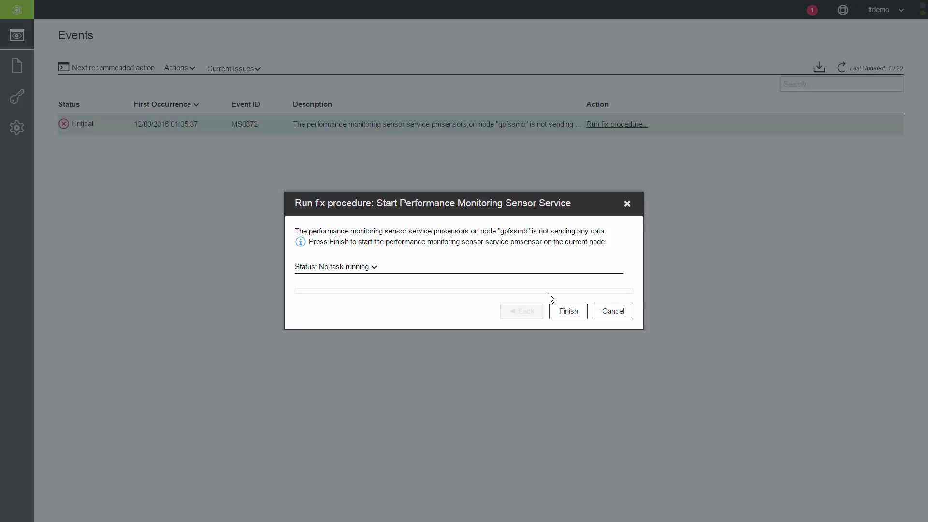
click(572, 314)
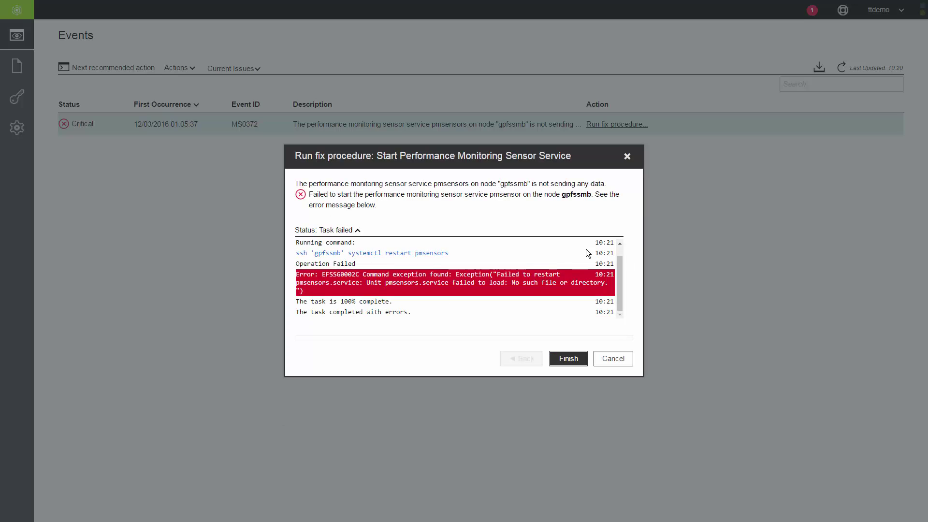
mouse_move(621, 277)
mouse_down()
mouse_move(620, 251)
mouse_move(621, 279)
mouse_up()
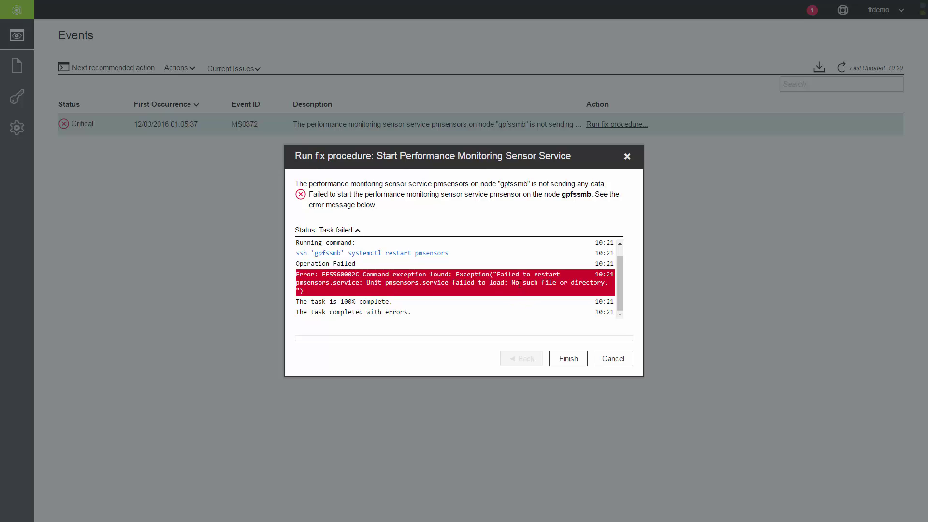
click(612, 359)
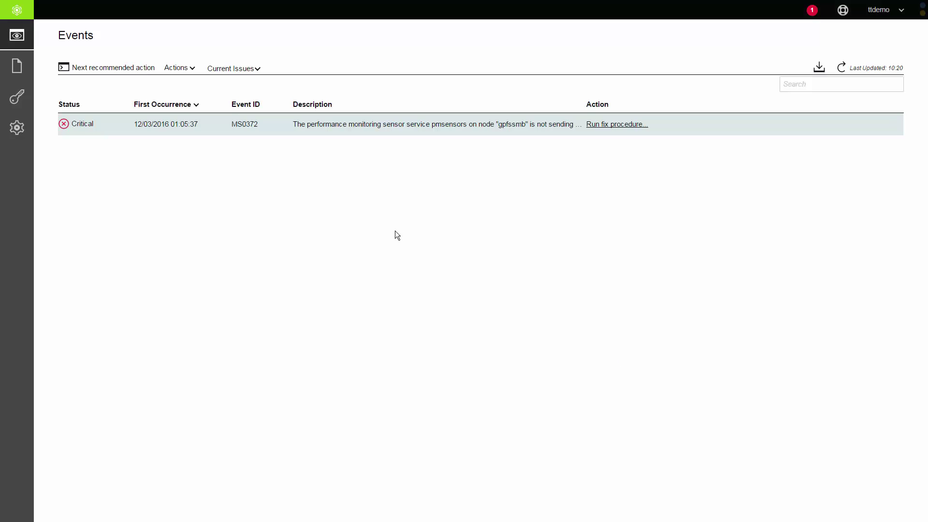
Step: Read the recommended action for the critical pmsensors event, then show its Actions dropdown
click(98, 70)
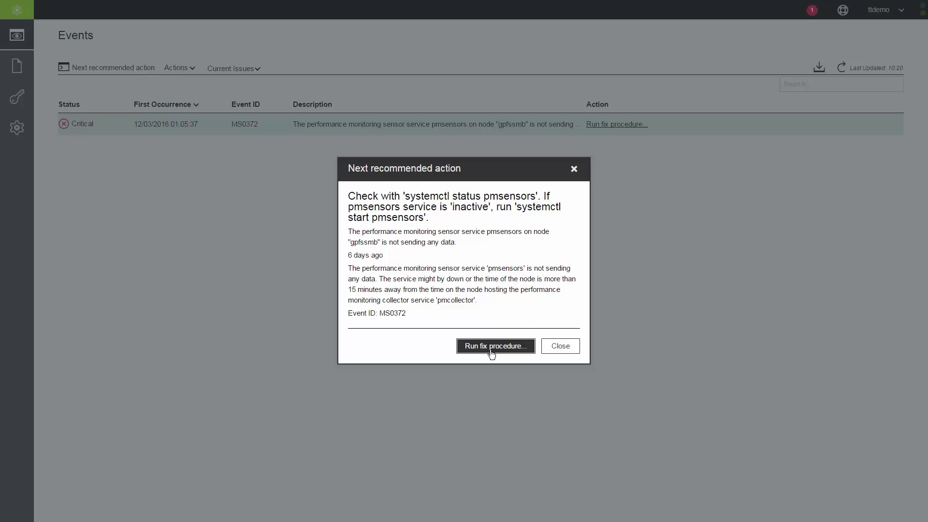
click(559, 347)
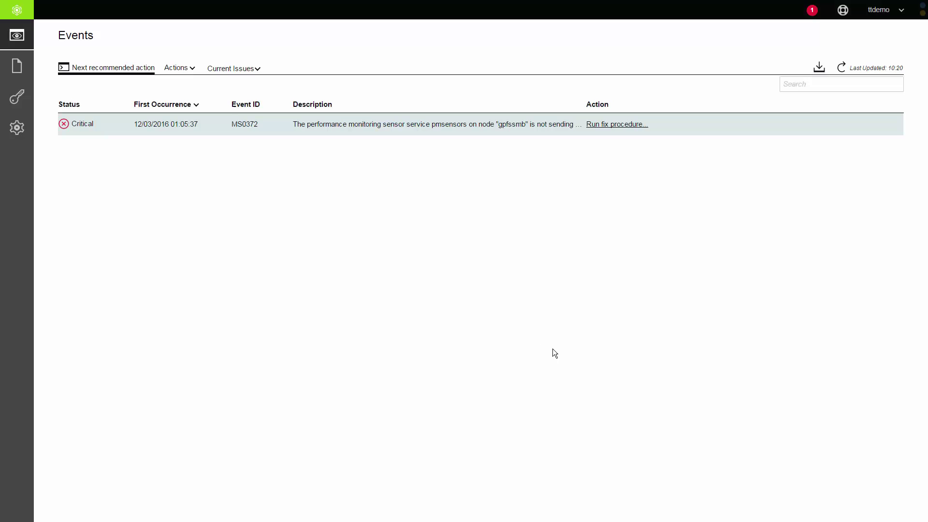
click(189, 72)
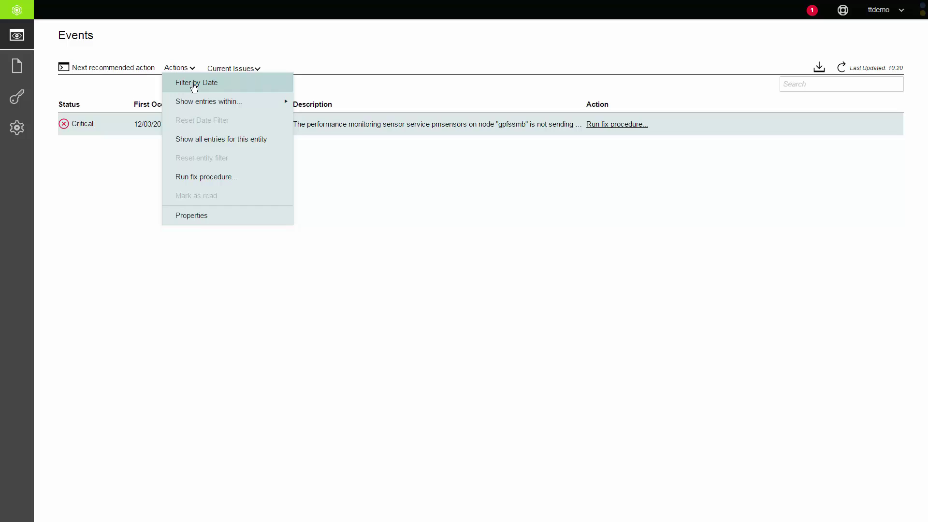
mouse_move(205, 108)
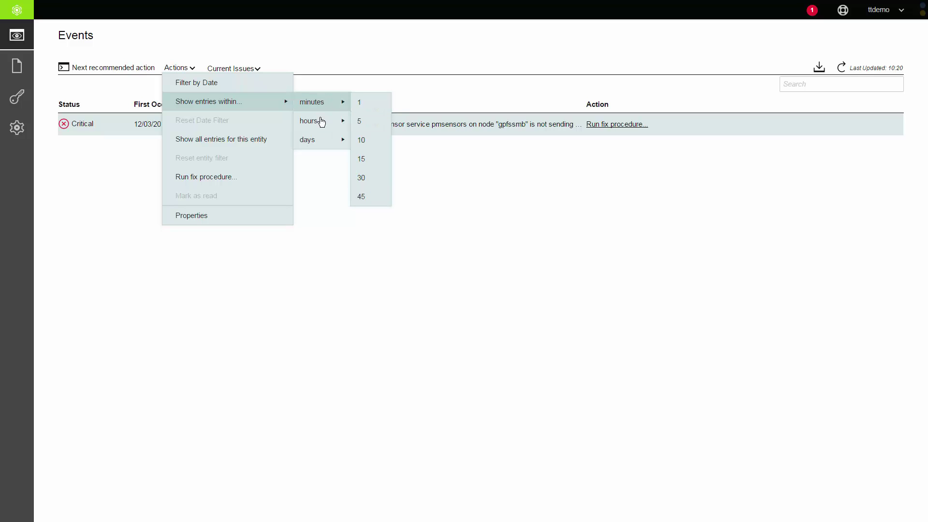
mouse_move(323, 125)
mouse_move(322, 147)
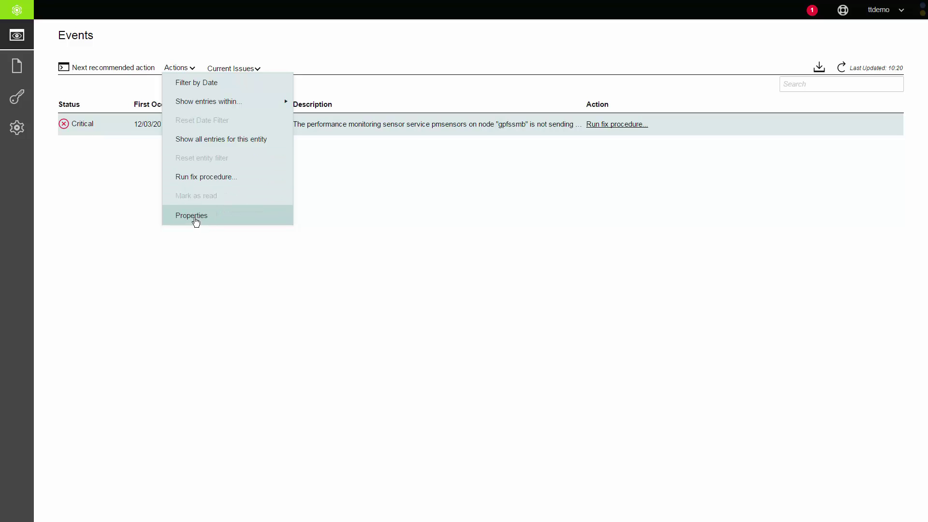
Step: Review event MS0372's properties, which advise 'systemctl start pmsensors', then close them
click(196, 221)
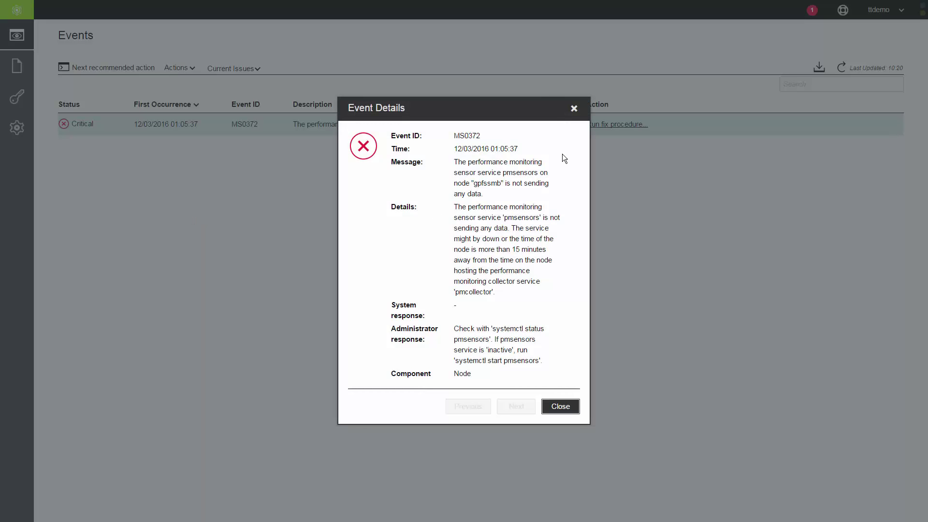
drag(518, 112, 515, 79)
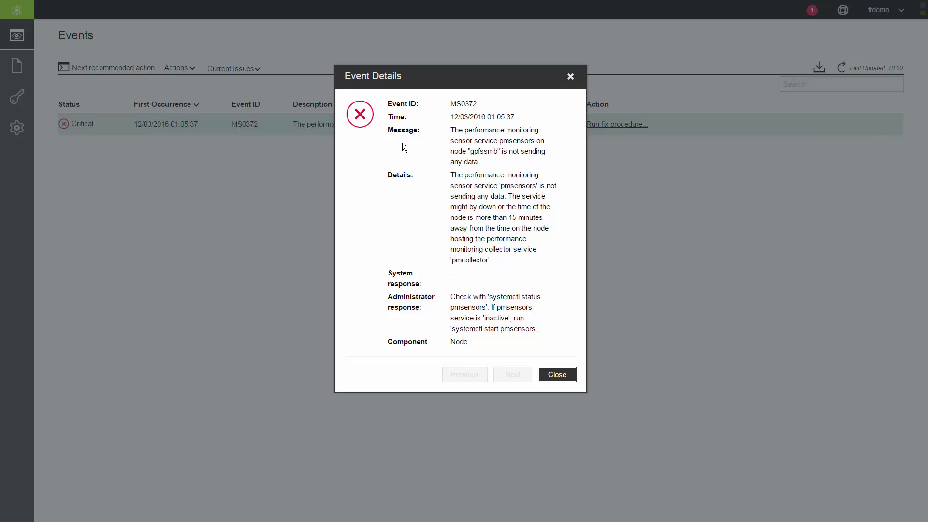
click(559, 376)
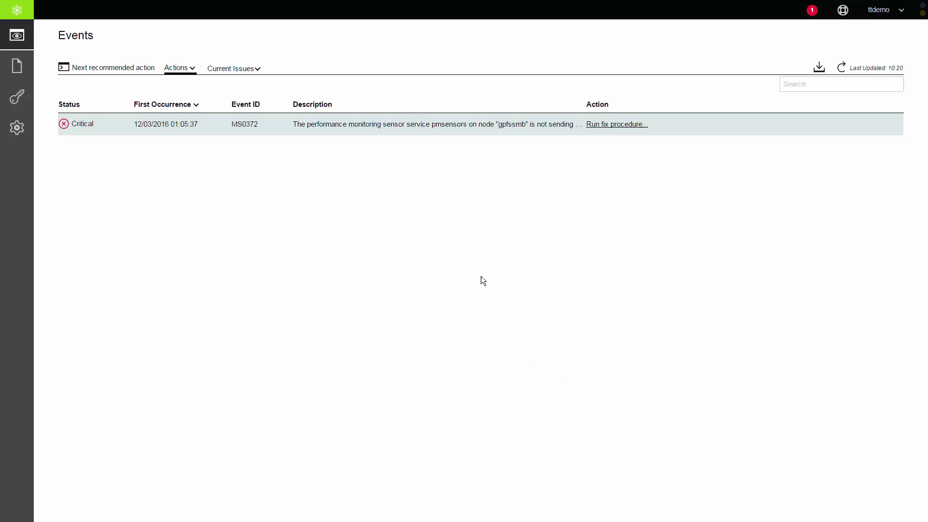
click(237, 69)
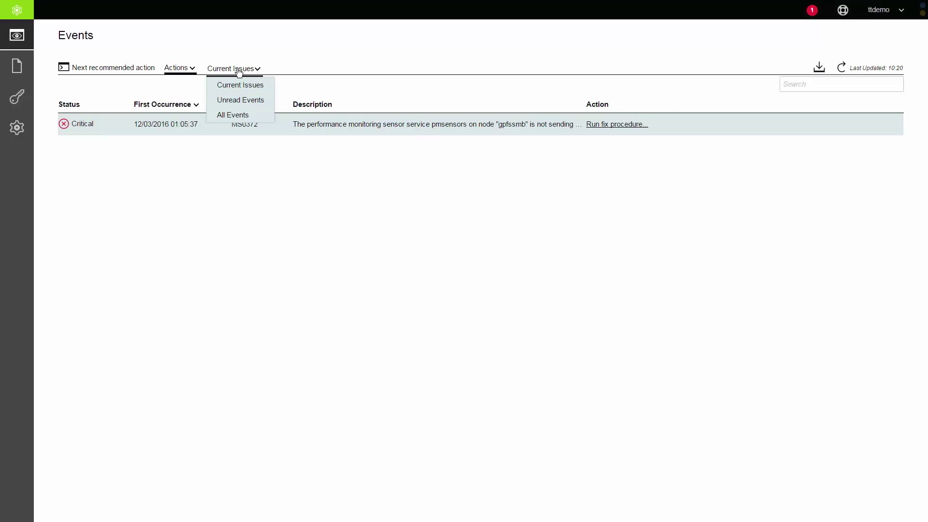
click(239, 87)
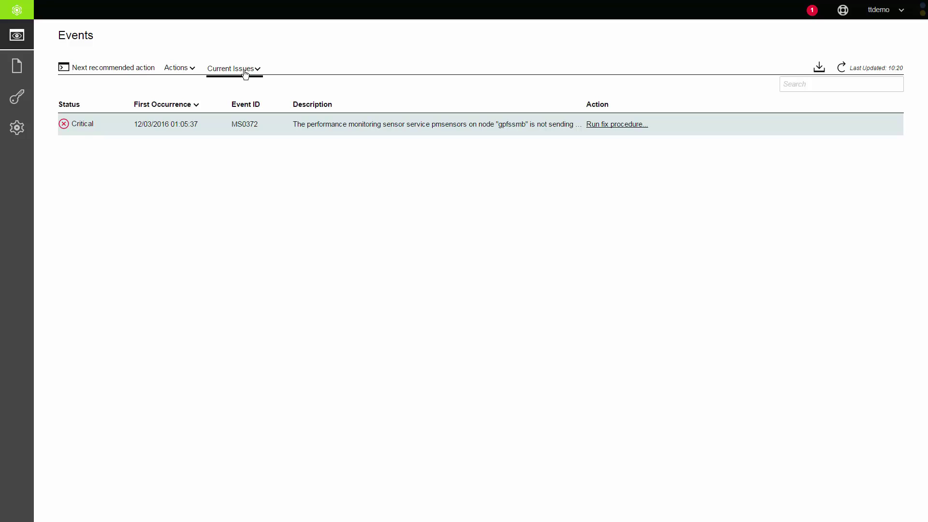
click(244, 69)
click(236, 116)
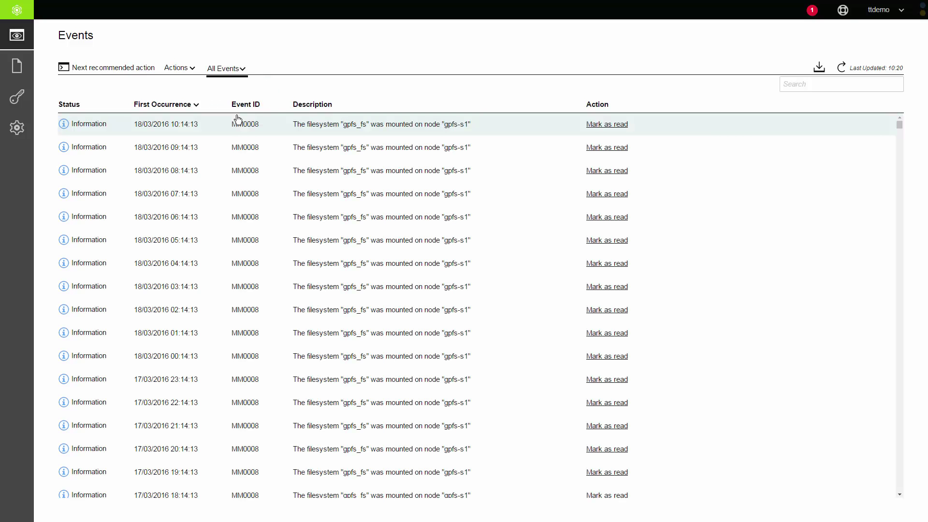
scroll(555, 205, down, 15)
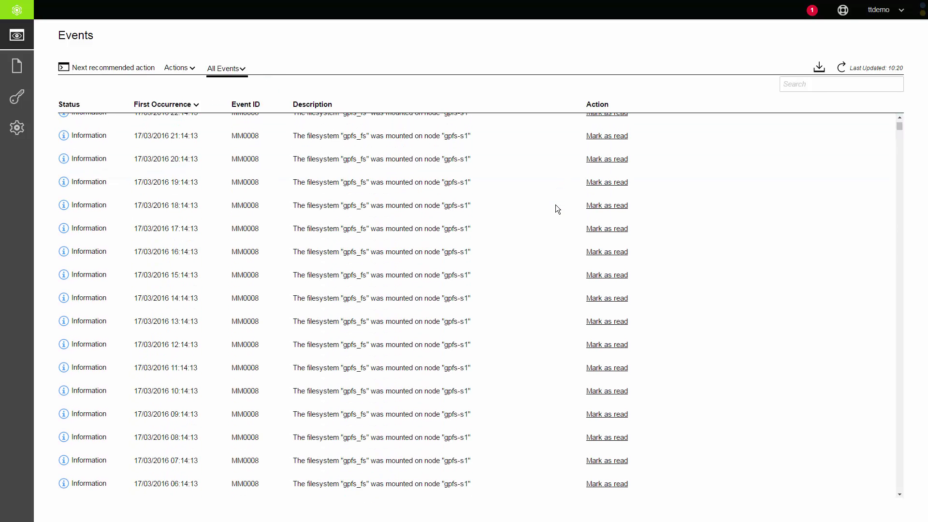
scroll(556, 205, down, 5)
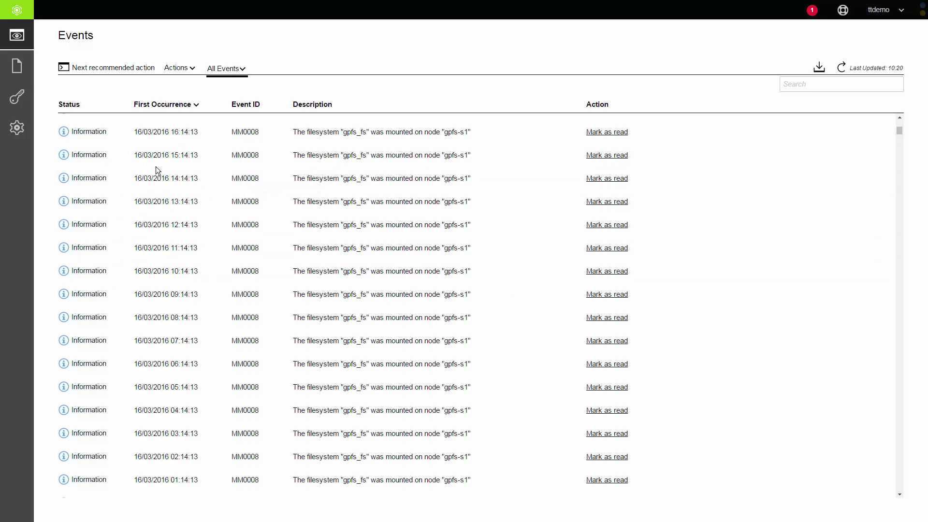
click(216, 71)
click(230, 83)
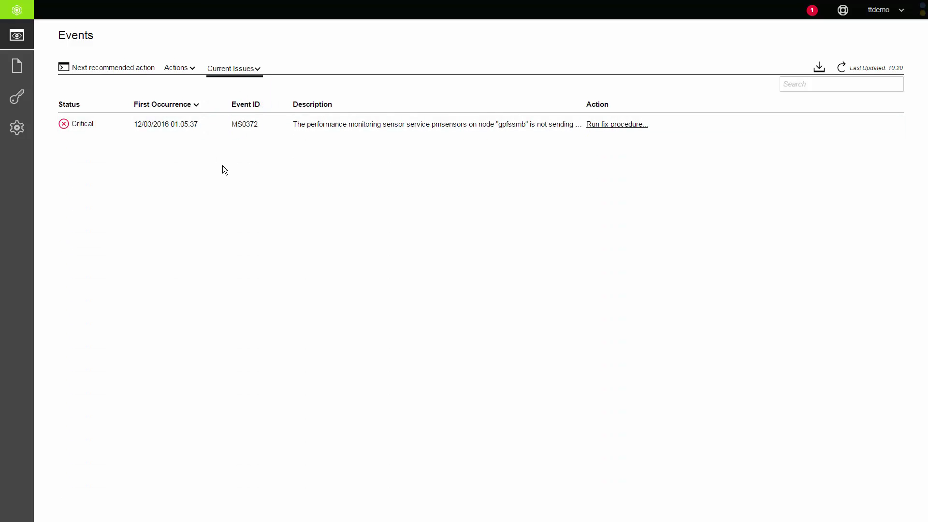
Step: Filter the Events list by 'software' from the alerts badge's Software (1) entry
click(813, 12)
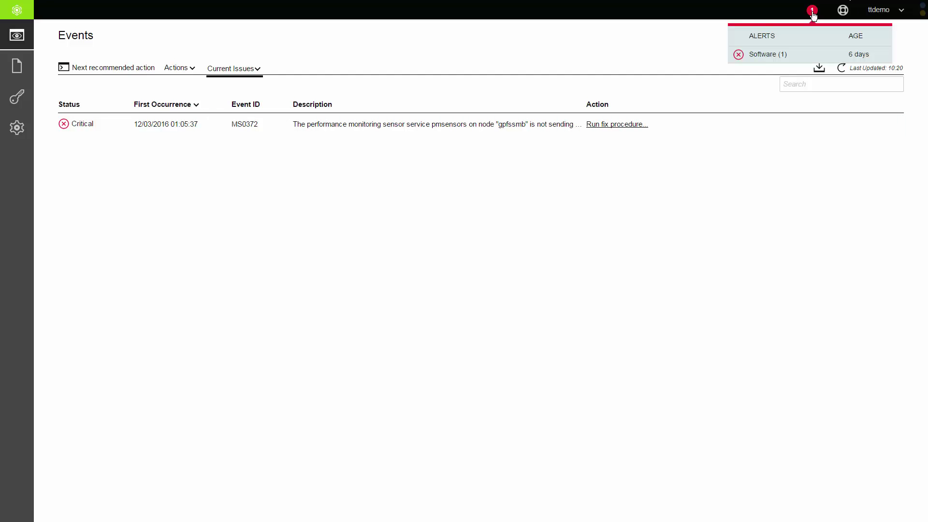
click(797, 14)
click(812, 11)
click(767, 57)
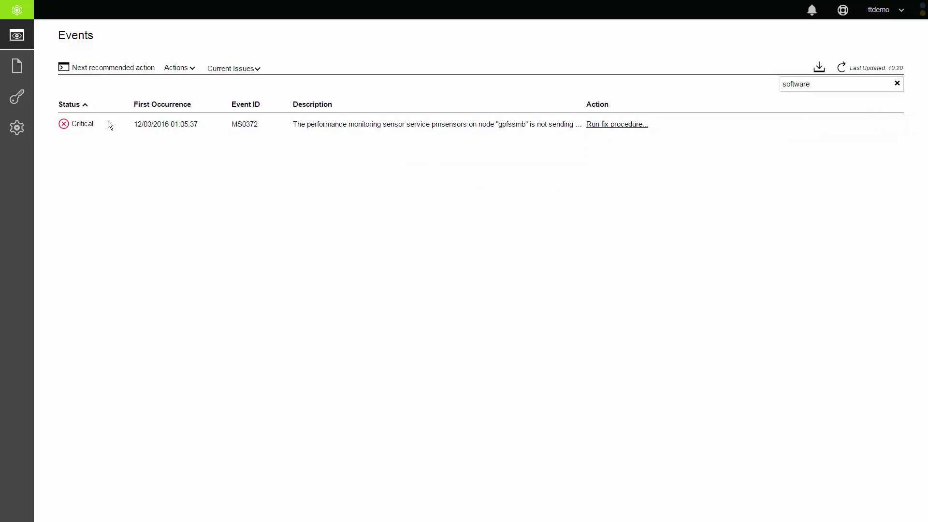
mouse_move(23, 39)
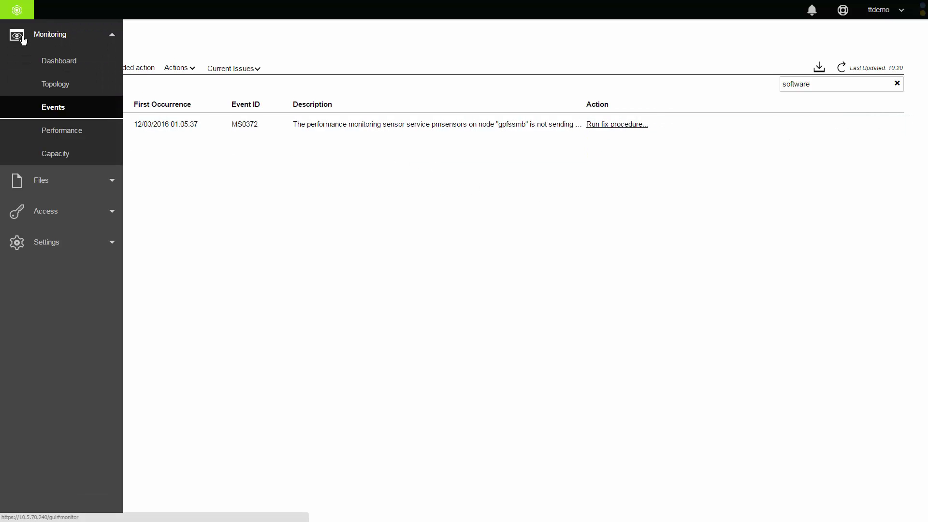
Step: Open the Performance page and zoom out the Throughput chart
click(63, 135)
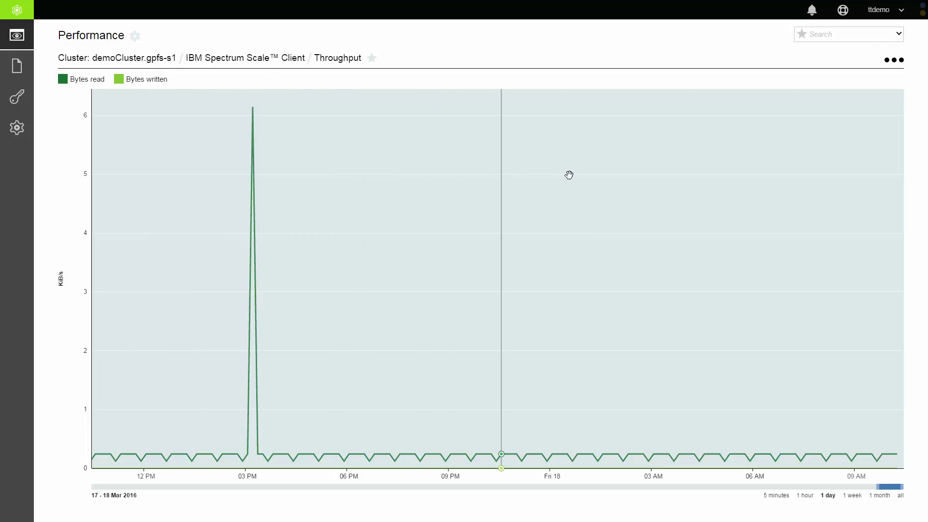
scroll(618, 183, down, 4)
scroll(618, 183, down, 3)
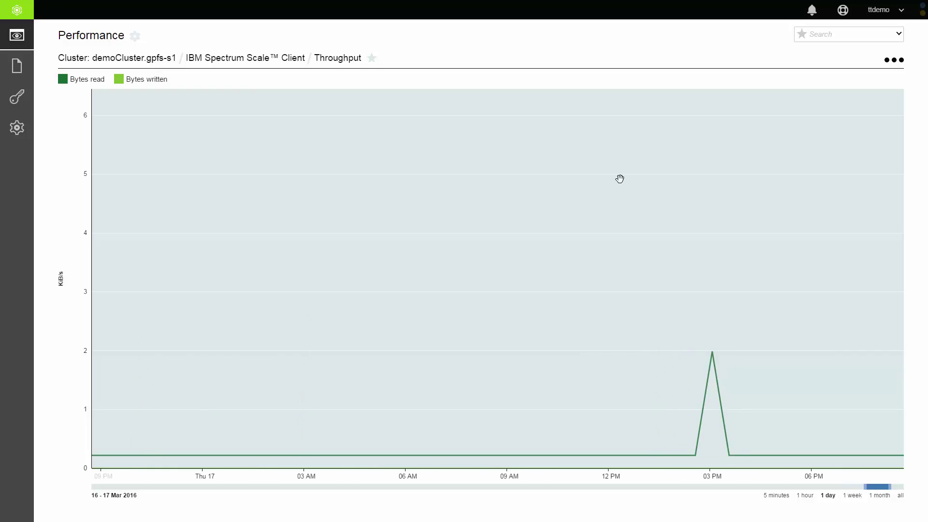
scroll(620, 179, up, 2)
scroll(620, 179, down, 3)
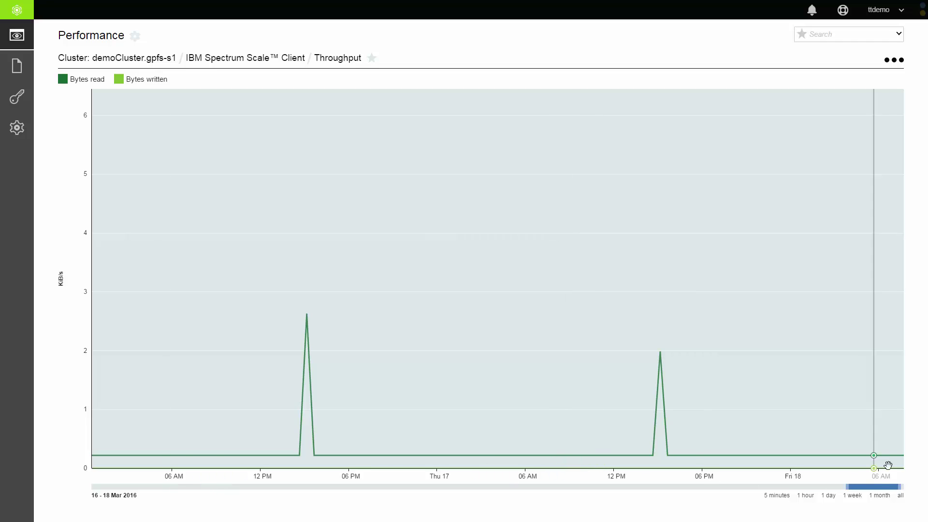
Step: Zoom the Throughput chart to roughly 08:30–01:30 on 15 Mar 2016
mouse_move(885, 478)
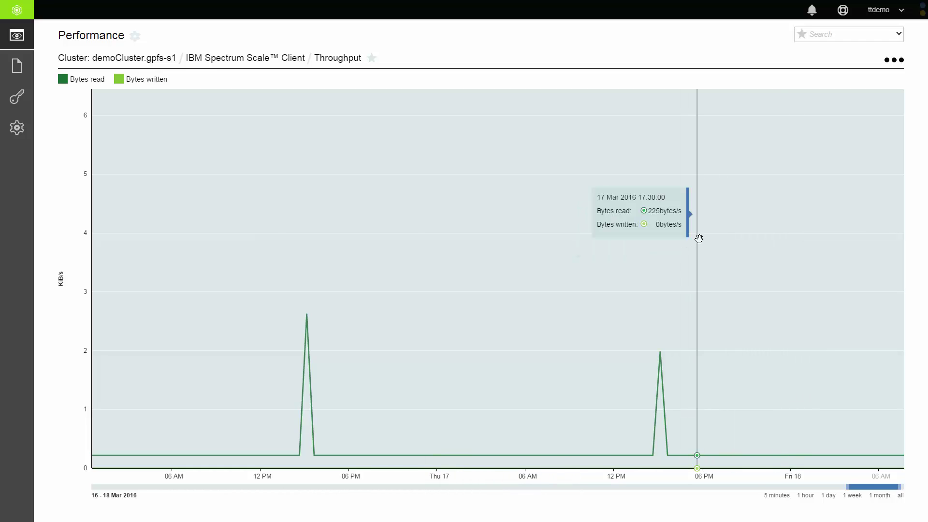
scroll(559, 215, down, 4)
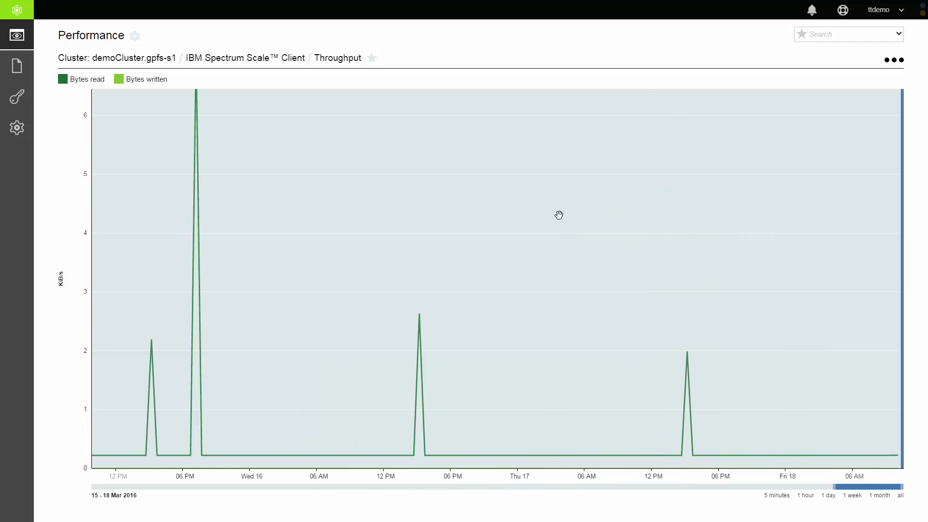
scroll(559, 214, down, 2)
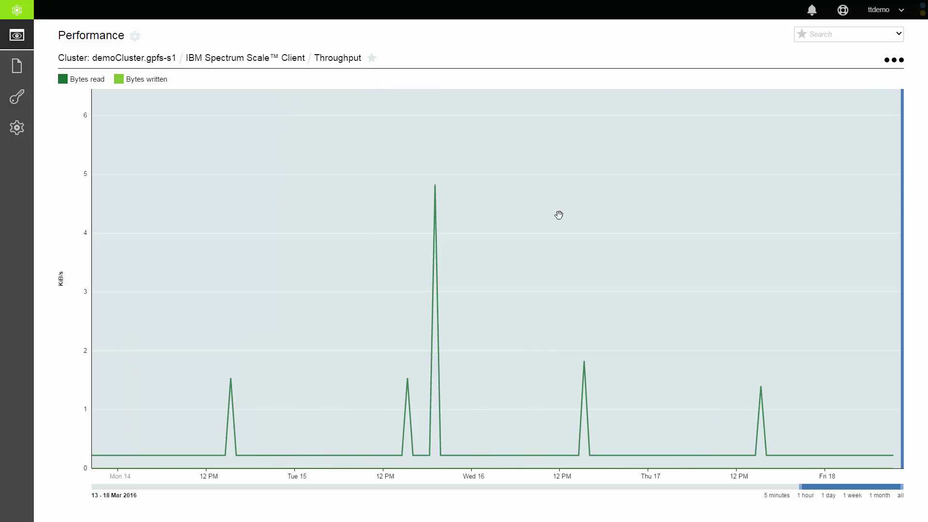
scroll(559, 215, up, 4)
scroll(559, 215, up, 1)
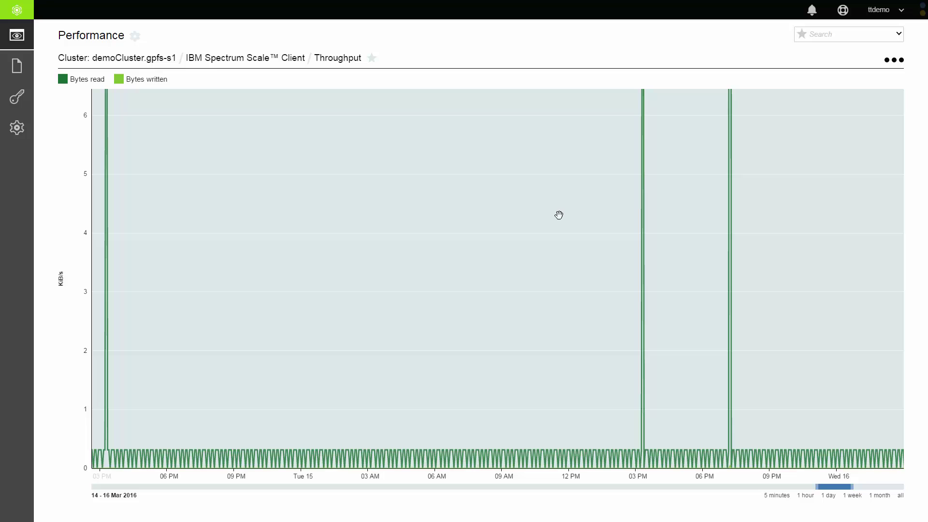
scroll(559, 215, down, 2)
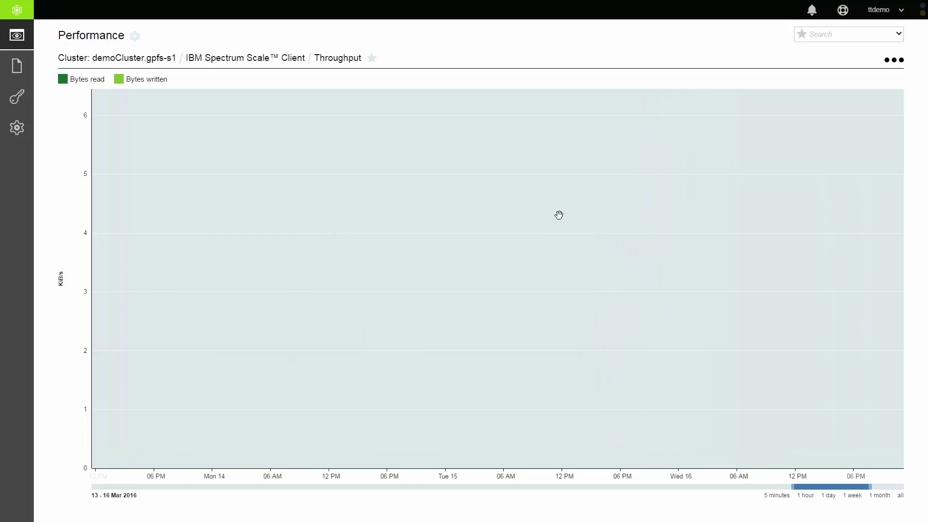
scroll(558, 215, up, 4)
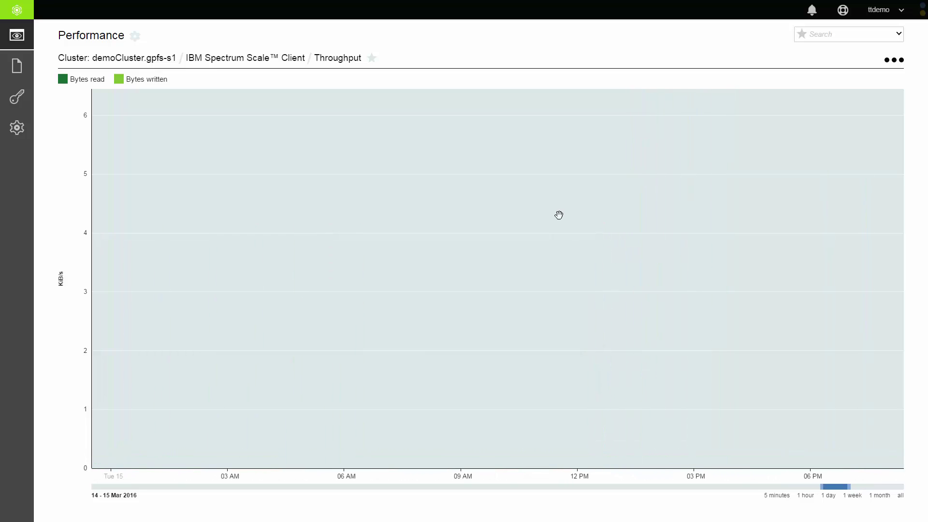
scroll(559, 215, up, 2)
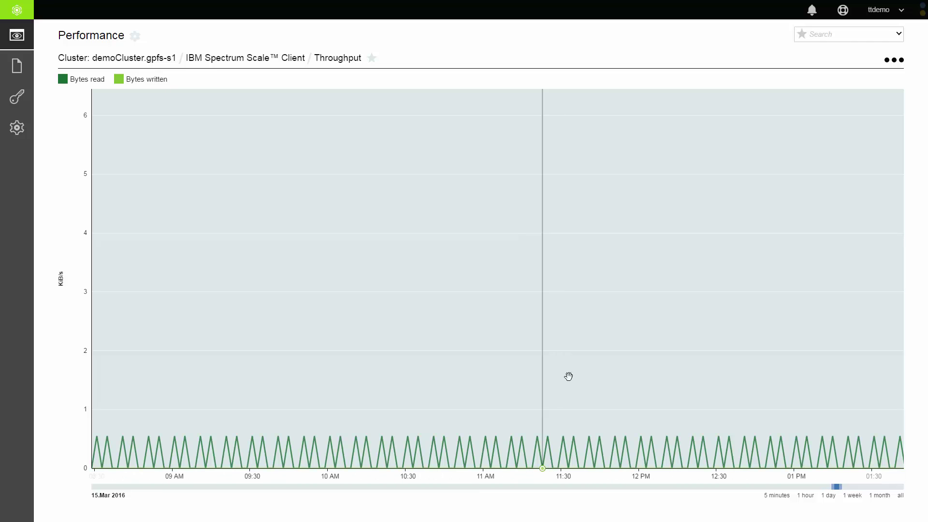
mouse_move(640, 428)
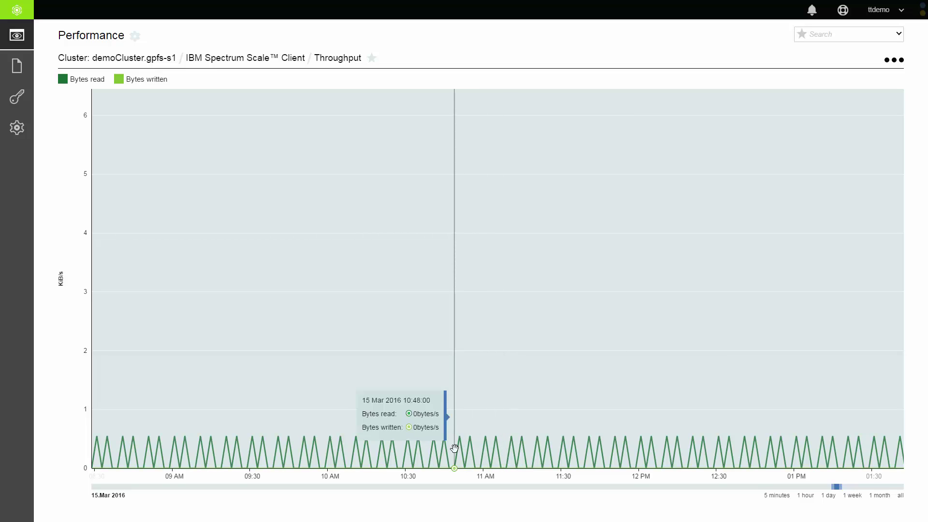
Step: Switch to Dual chart mode and set both Throughput charts to the last 1 hour
click(900, 61)
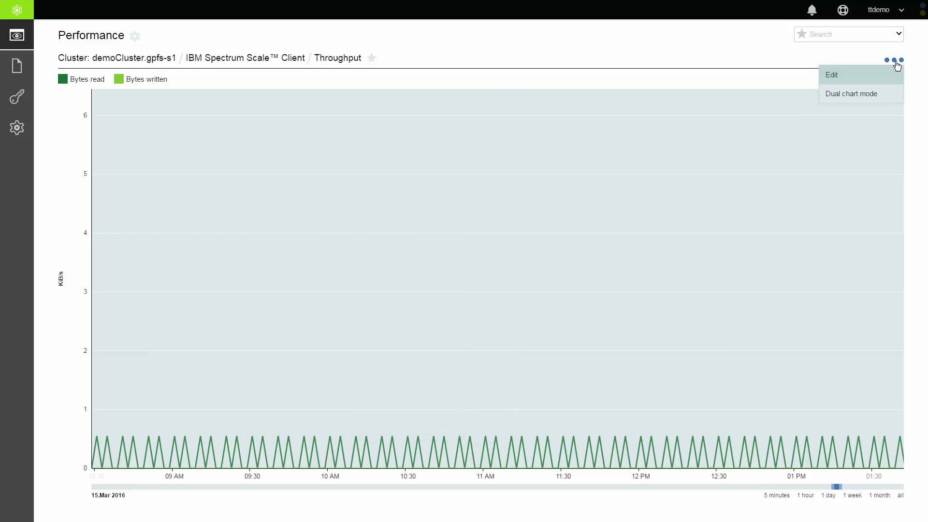
click(848, 97)
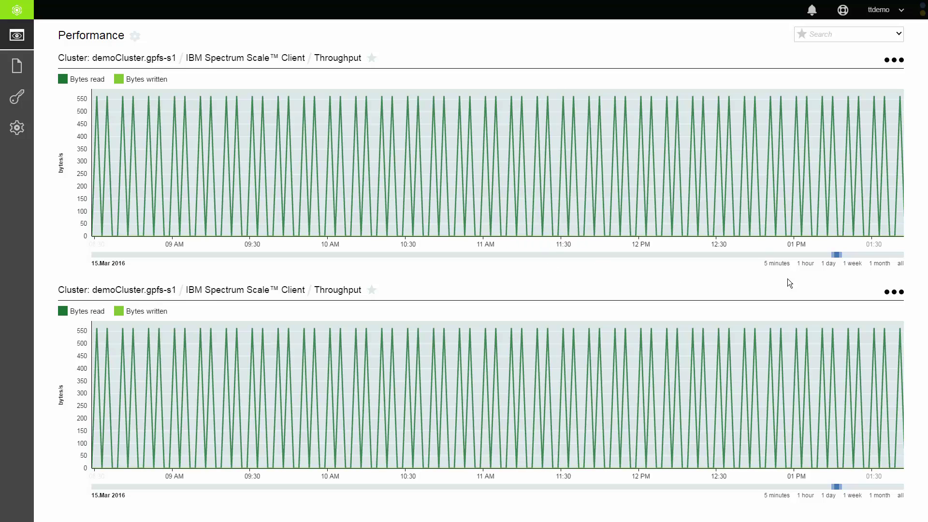
click(853, 264)
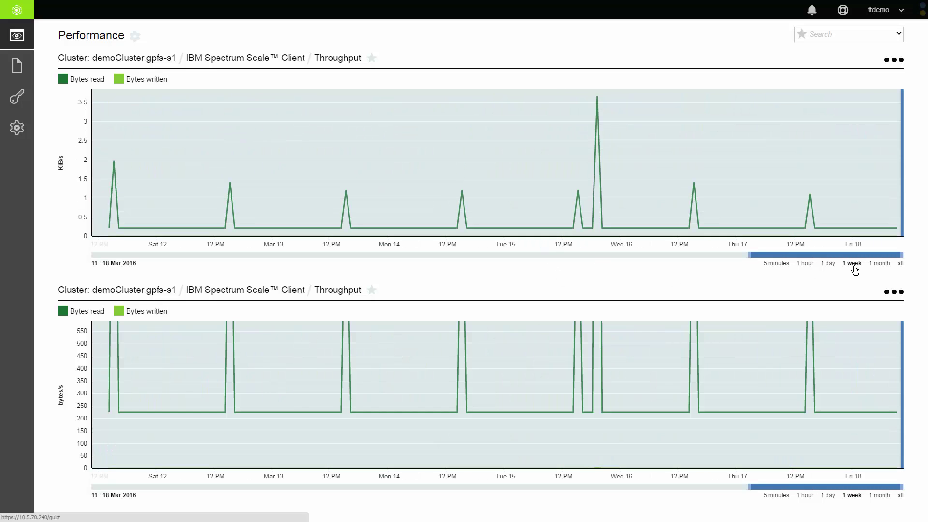
click(777, 264)
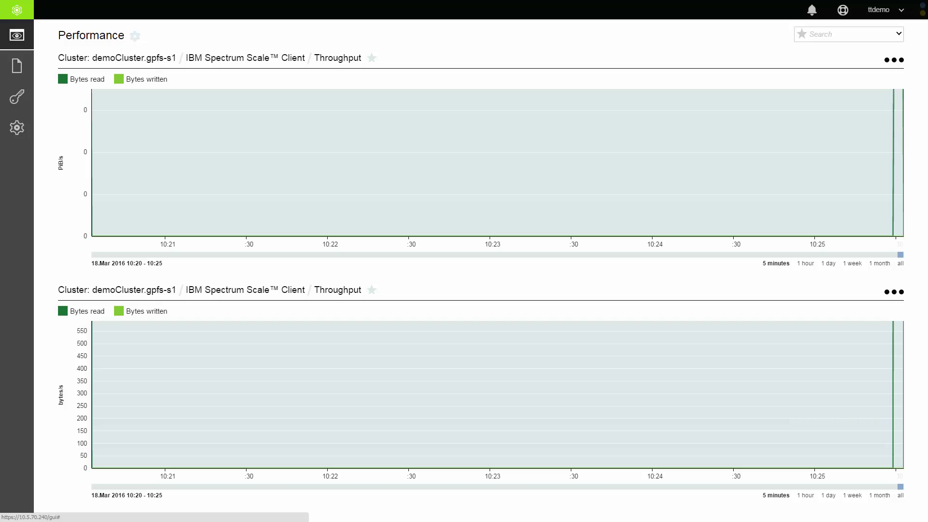
click(852, 264)
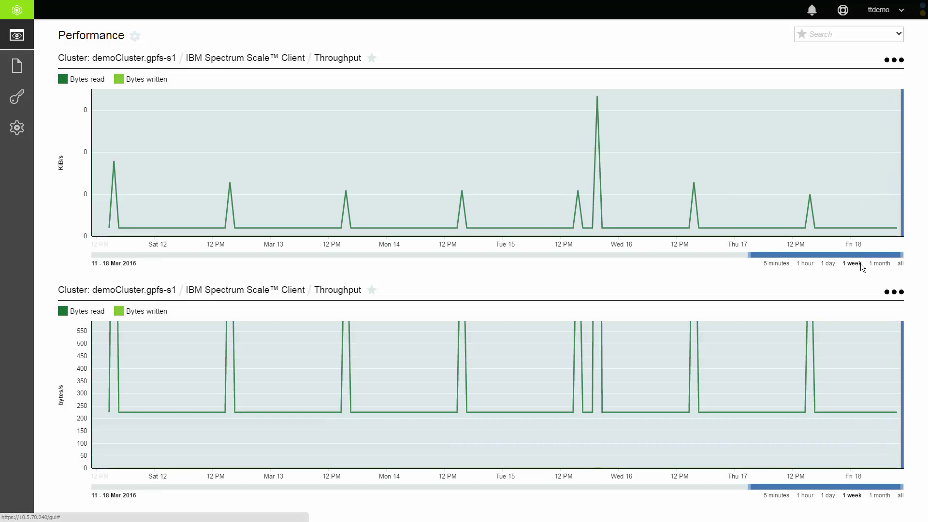
click(774, 497)
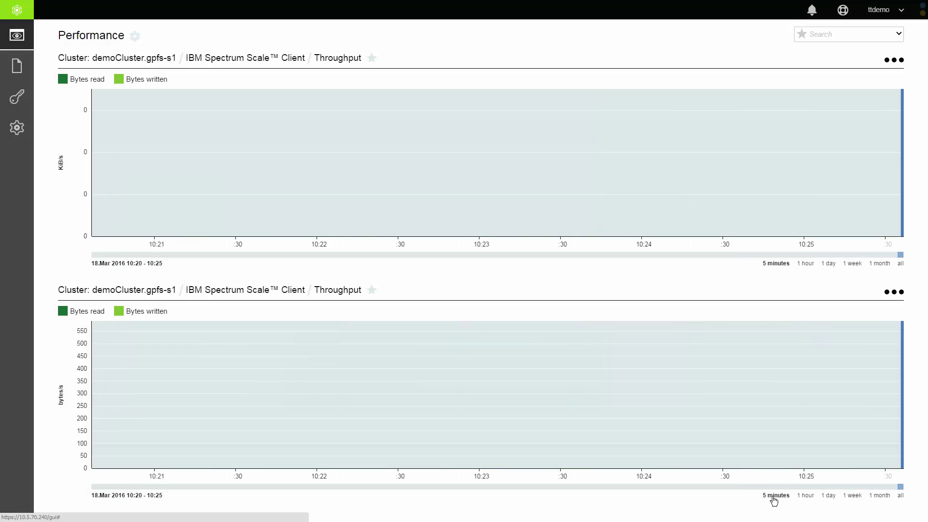
click(805, 496)
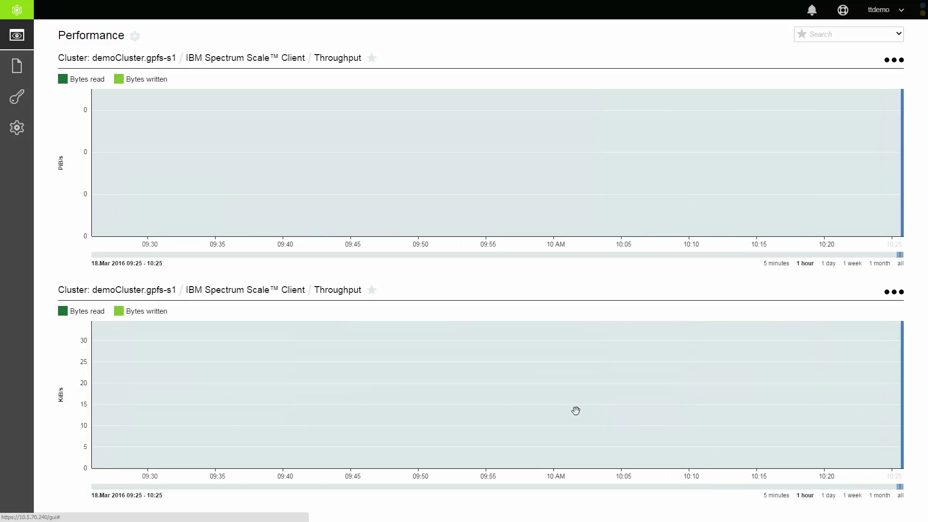
click(893, 293)
Step: Replace the lower chart's Bytes read/written metrics with Accesses, Read and Write latency
click(865, 307)
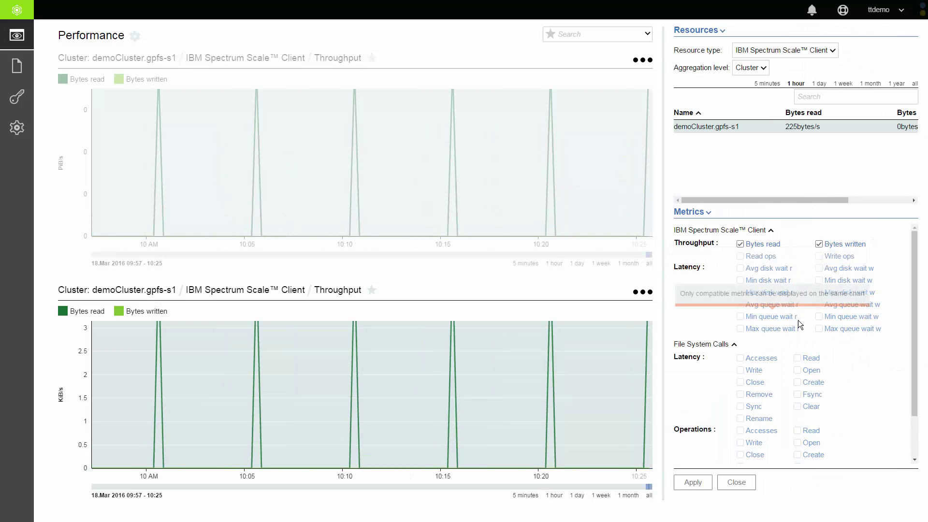
click(754, 246)
click(819, 244)
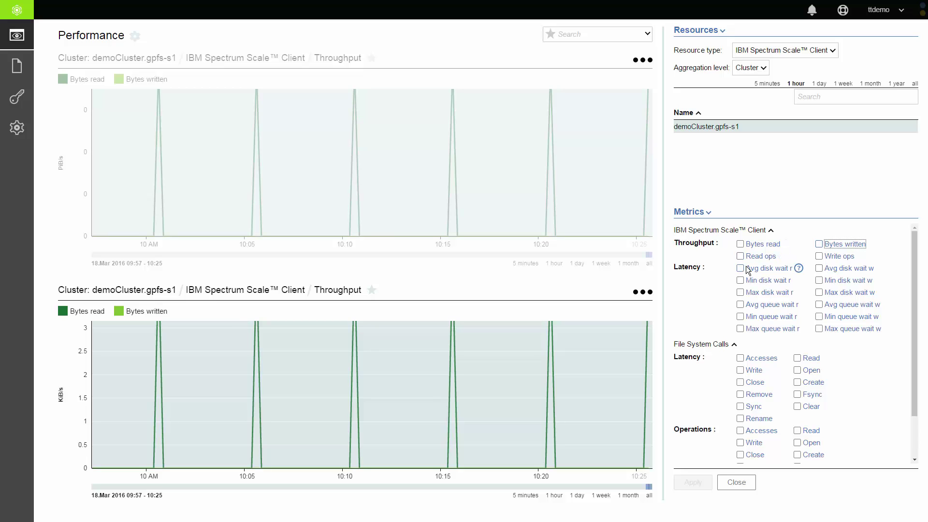
click(741, 359)
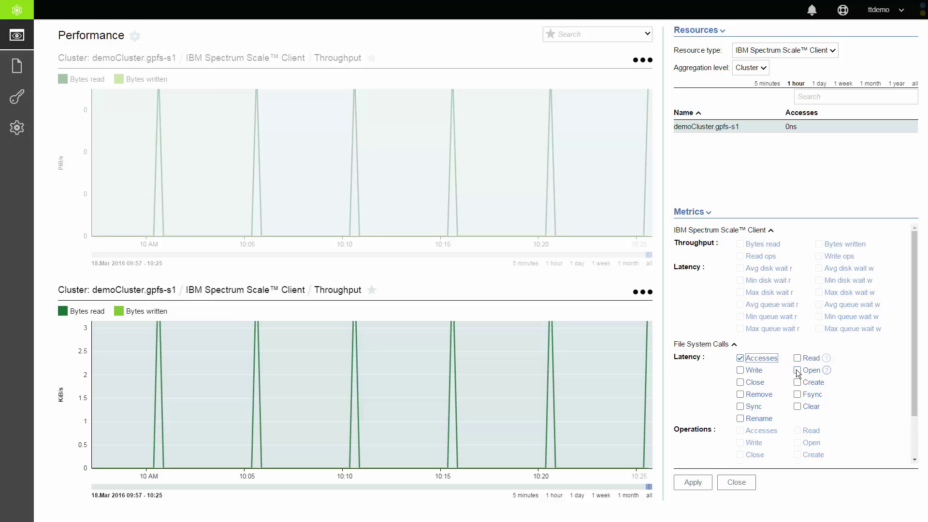
click(797, 360)
click(740, 370)
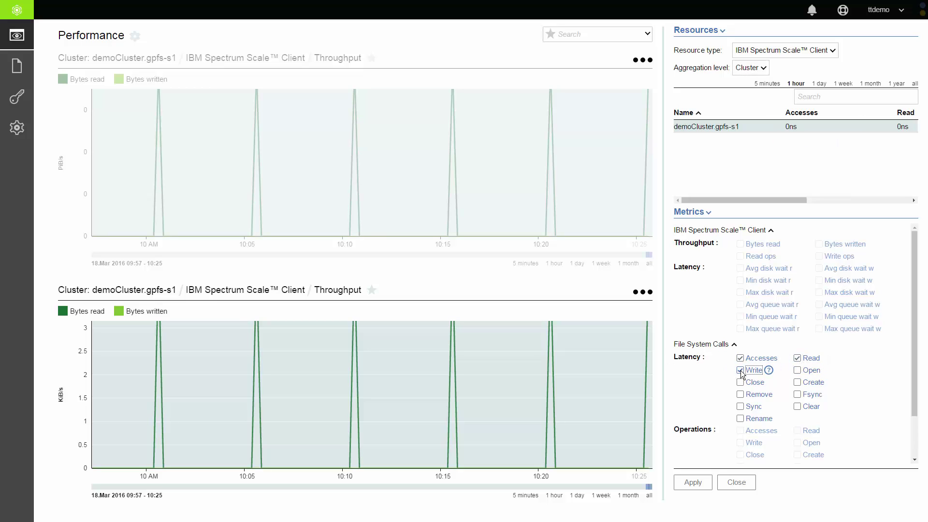
click(694, 483)
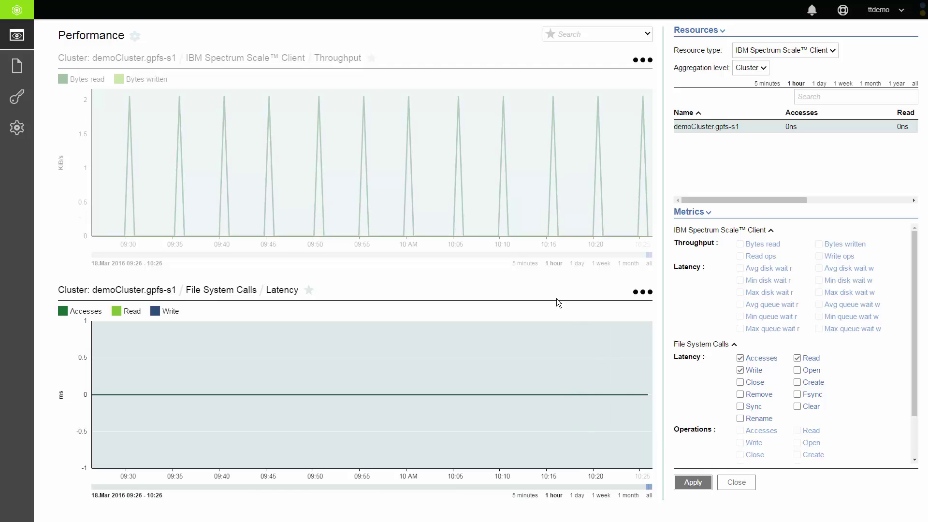
click(736, 482)
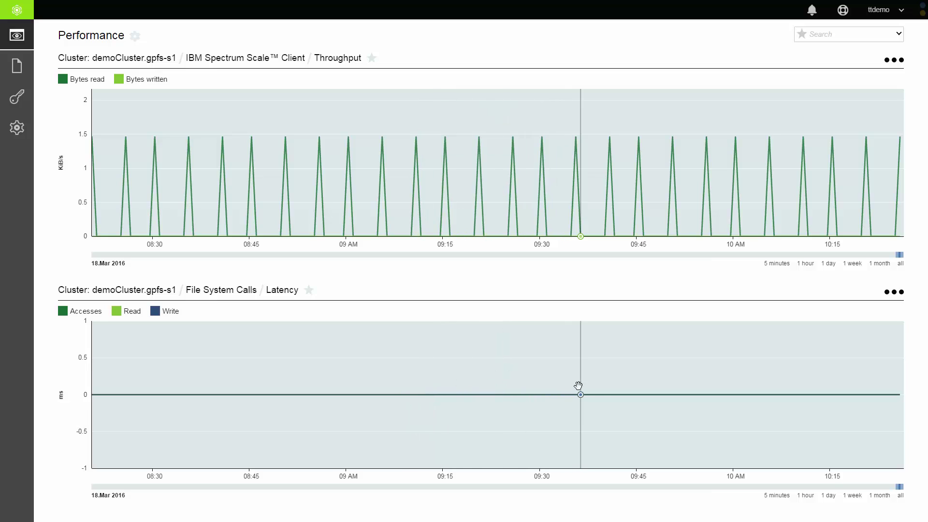
Step: Inspect chart values: gpfs-s1 throughput peaks near 1.5 KiB/s, latency stays at 0 ns
mouse_move(656, 393)
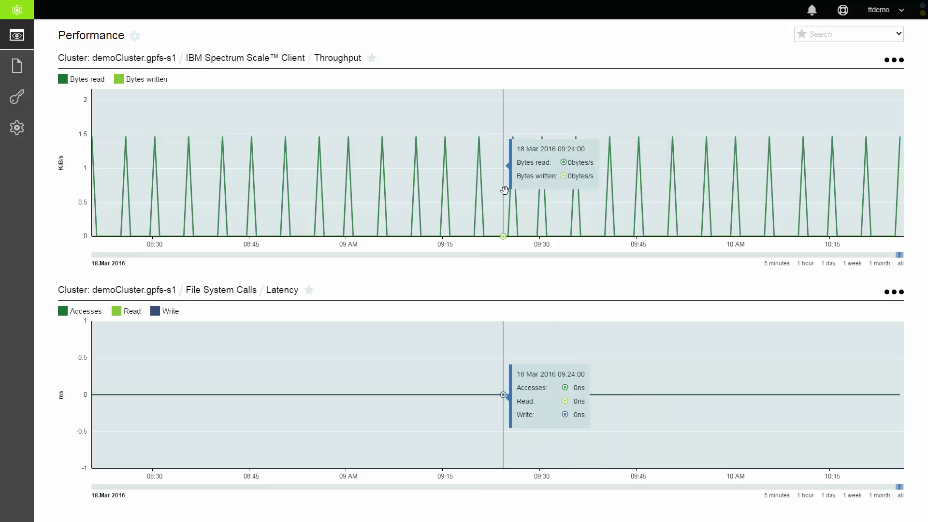
Step: Go to the Capacity page and set the chart time frame to Last 30 Days
mouse_move(18, 41)
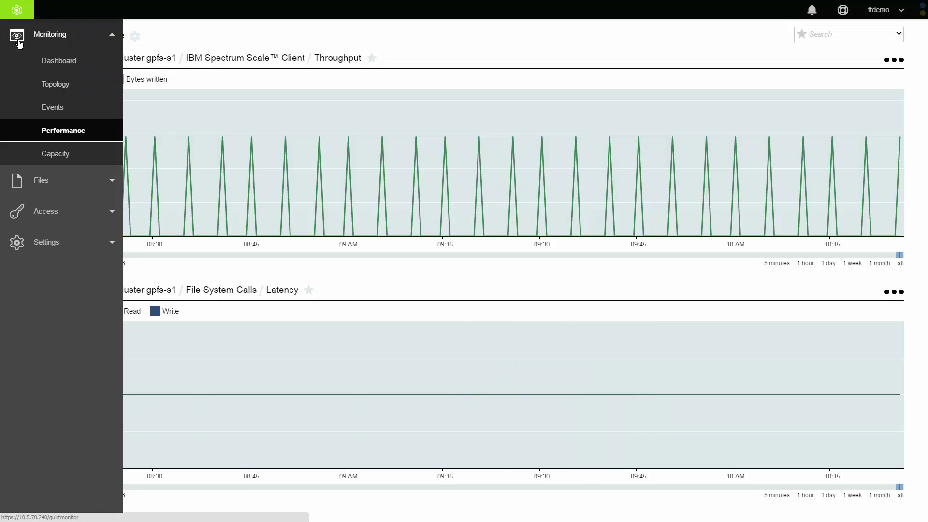
click(62, 158)
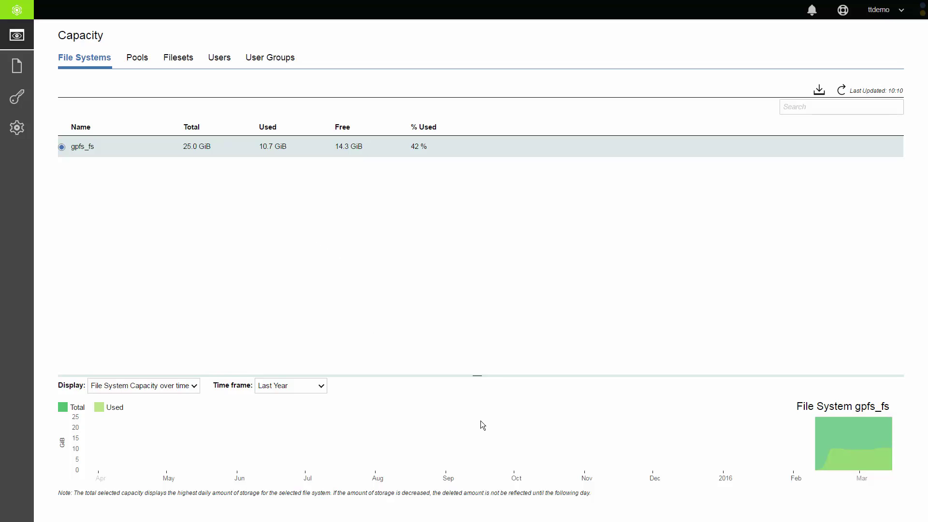
click(320, 386)
click(306, 417)
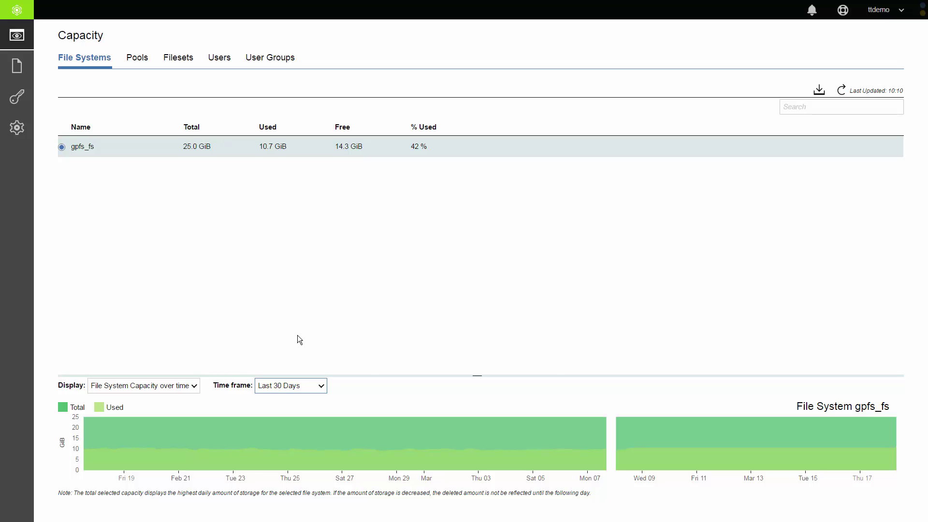
Step: Preview Current Fileset Used Capacity, then show File System Capacity over time for gpfs_fs
click(191, 386)
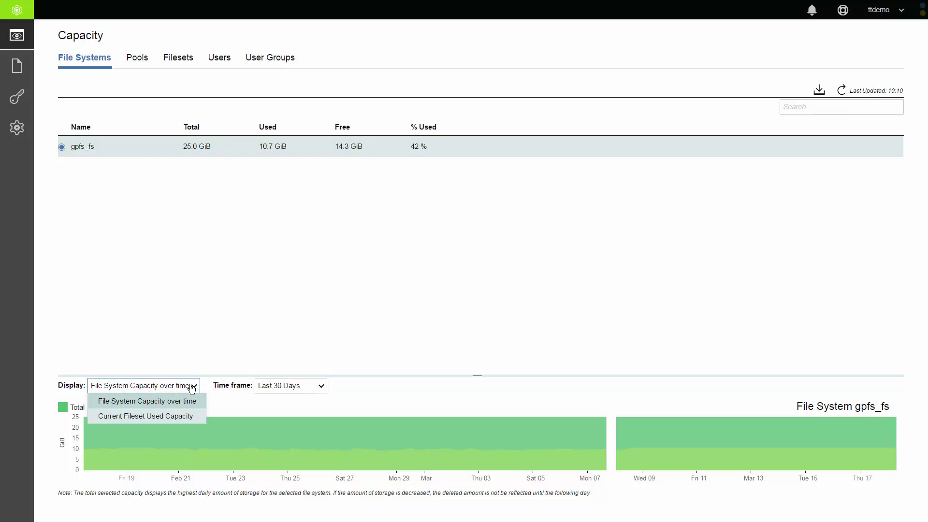
click(182, 415)
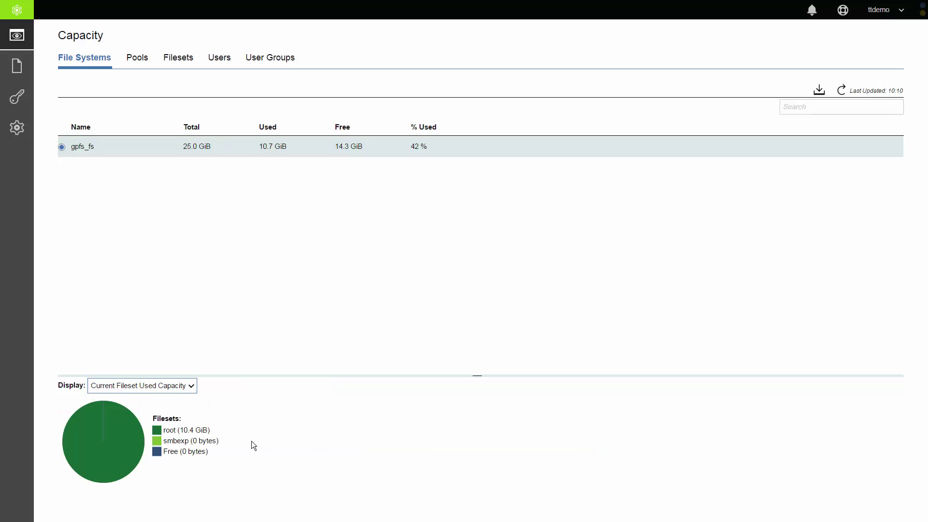
mouse_move(142, 453)
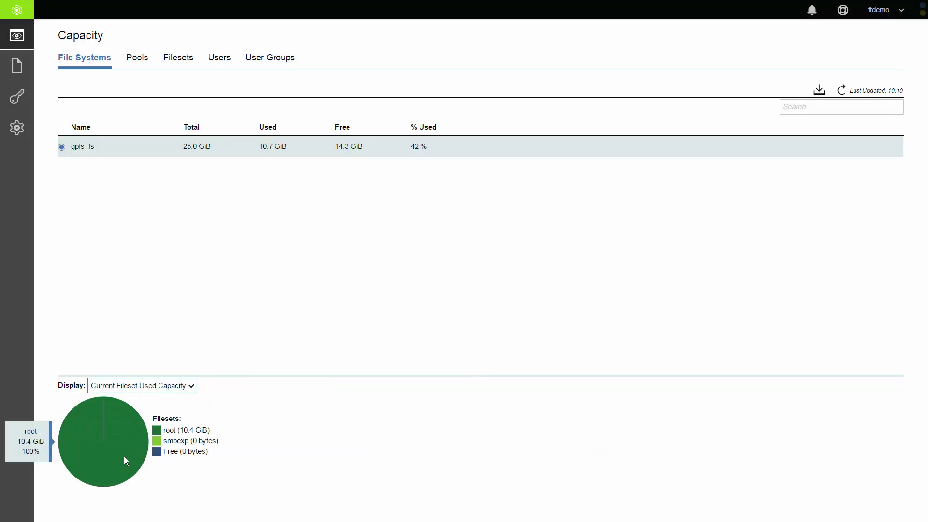
click(191, 386)
click(181, 399)
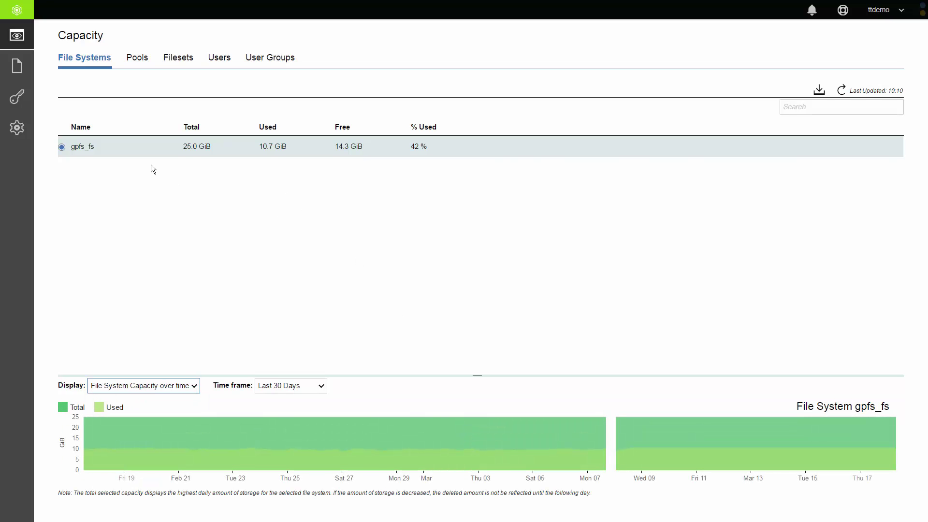
click(90, 150)
Step: Show gpfs_fs pool capacity over the Last 30 Days, then list the Filesets
click(138, 60)
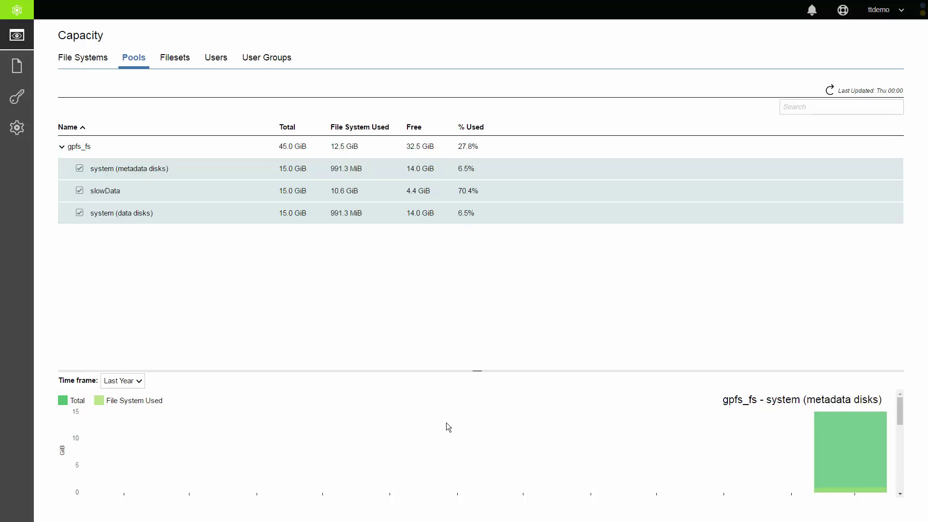
click(137, 381)
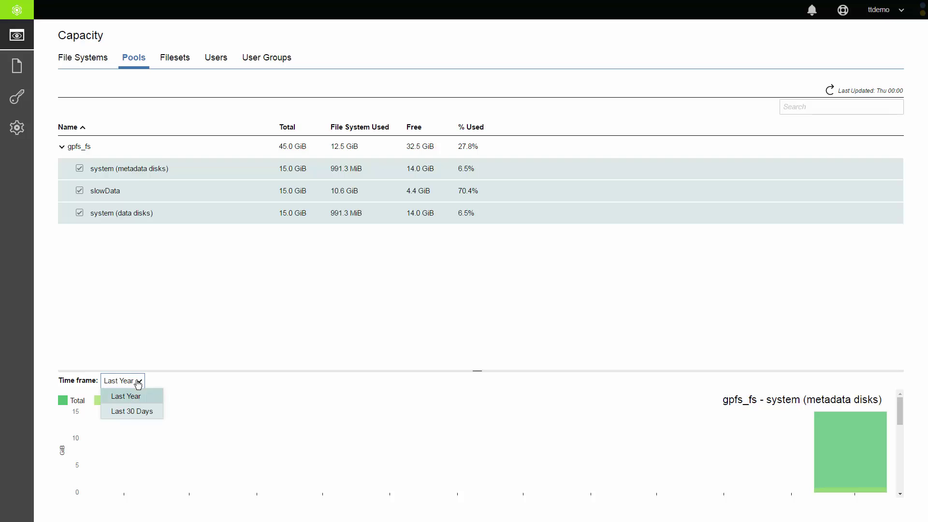
click(134, 411)
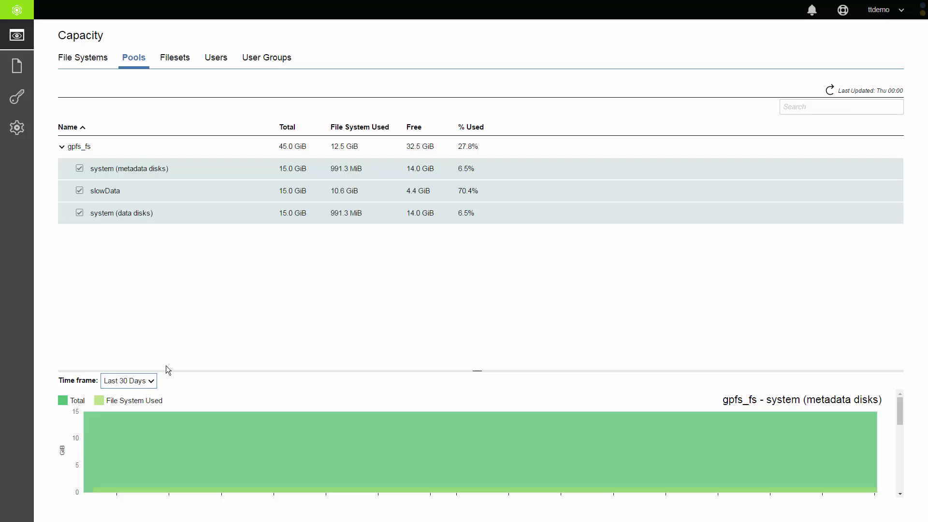
click(121, 173)
click(170, 60)
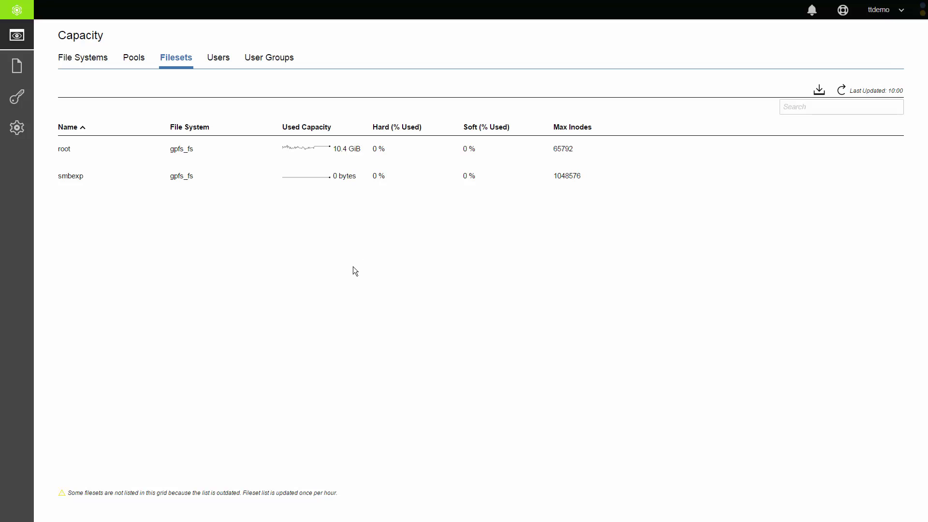
Step: Select the root fileset, then check the empty Users and User Groups capacity lists
click(346, 152)
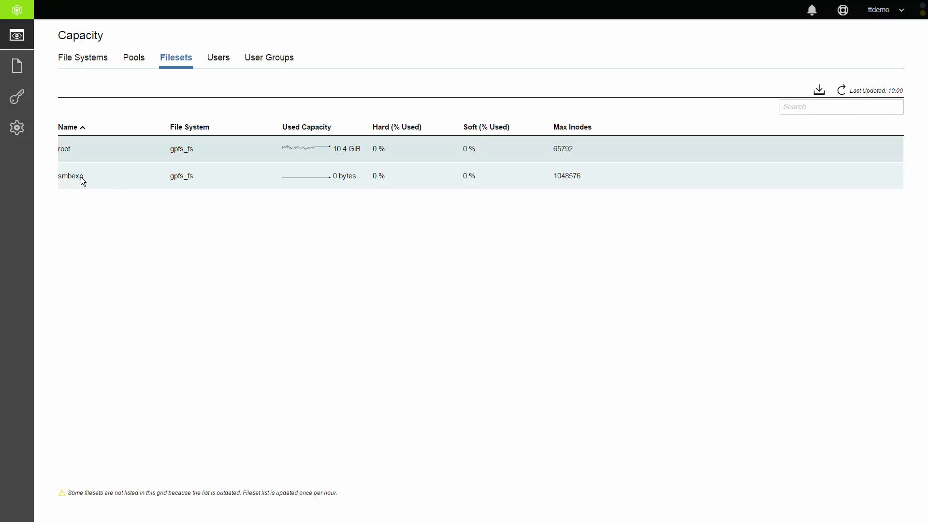
click(217, 59)
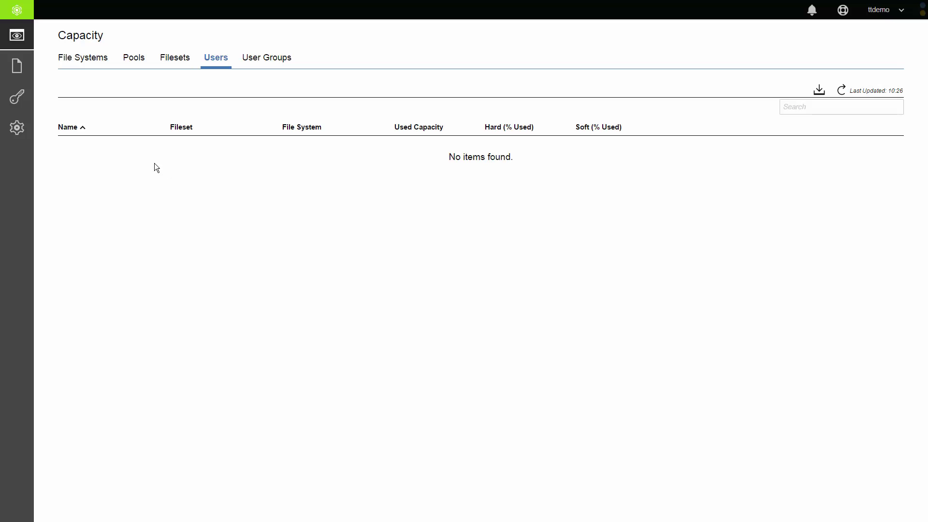
right_click(150, 140)
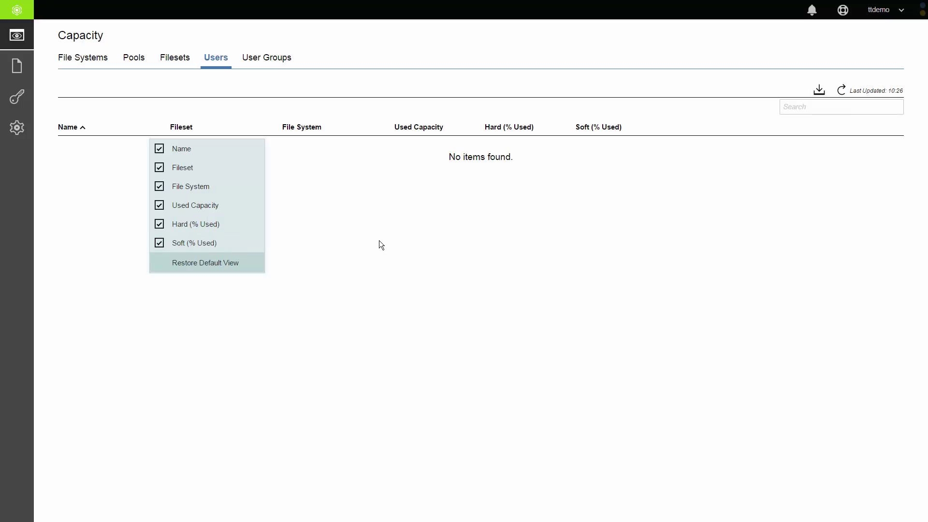
click(455, 240)
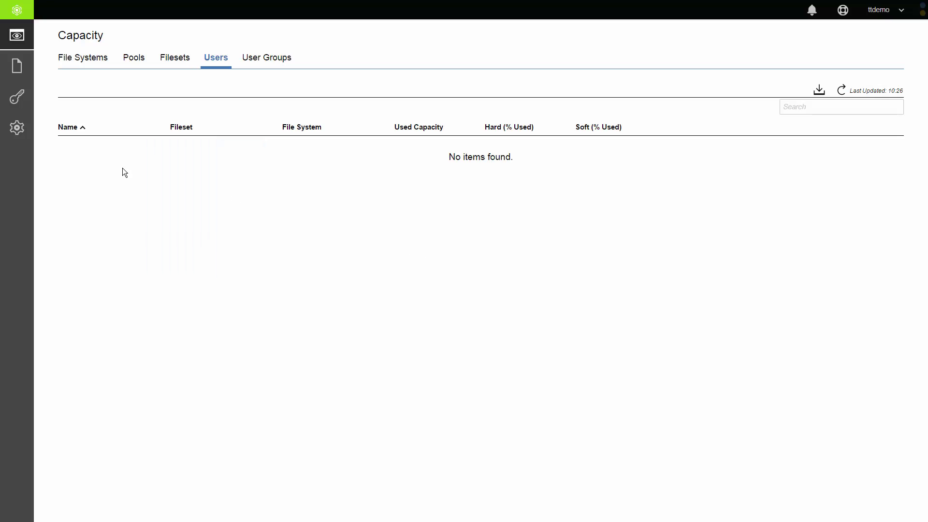
click(266, 65)
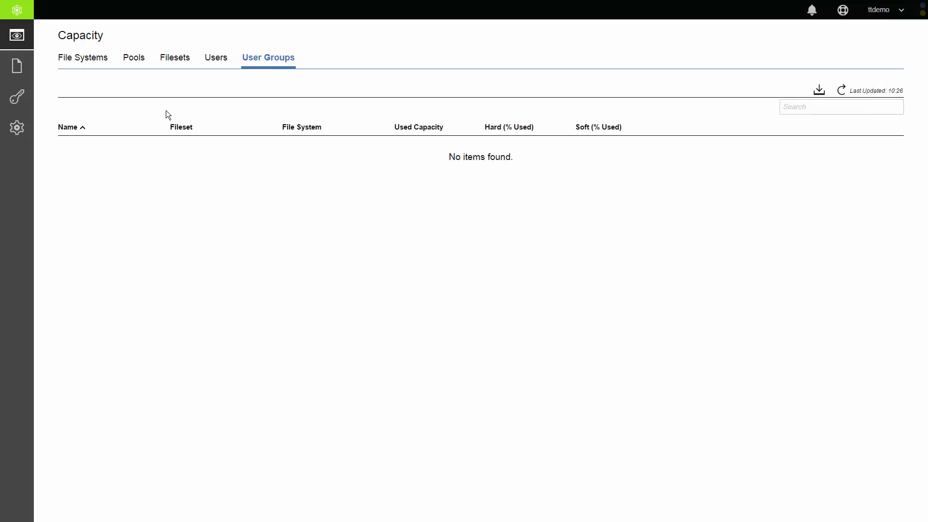
Step: Expand Files in the navigation and open File Systems, showing gpfs_fs at 45.0 GiB
click(35, 36)
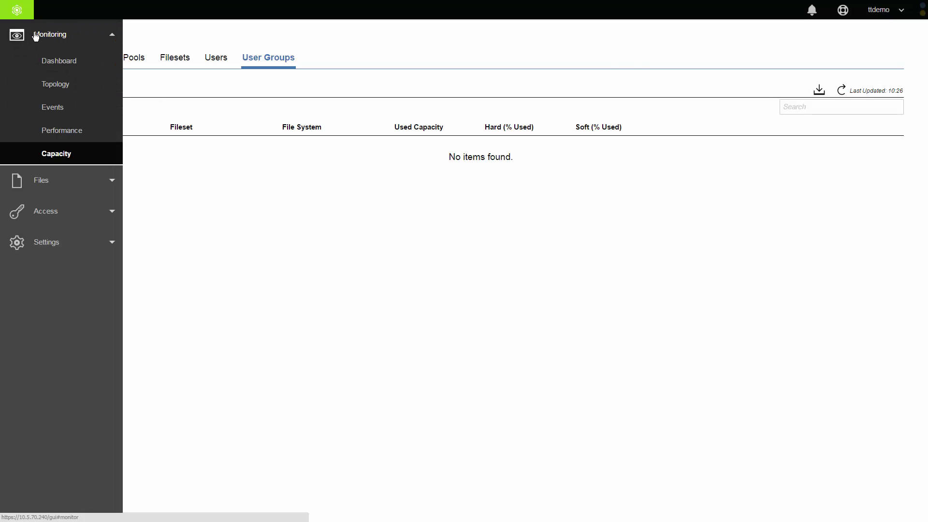
click(35, 37)
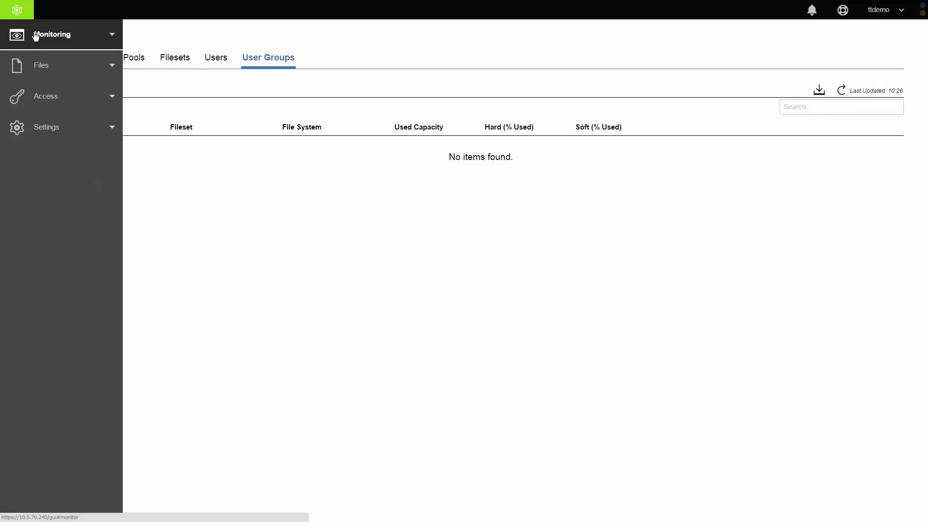
click(40, 71)
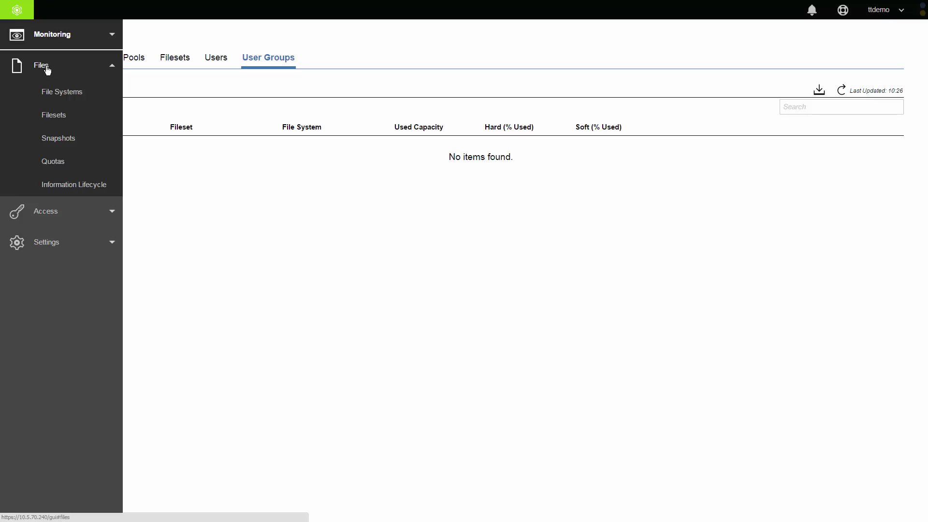
click(47, 70)
click(51, 70)
click(58, 92)
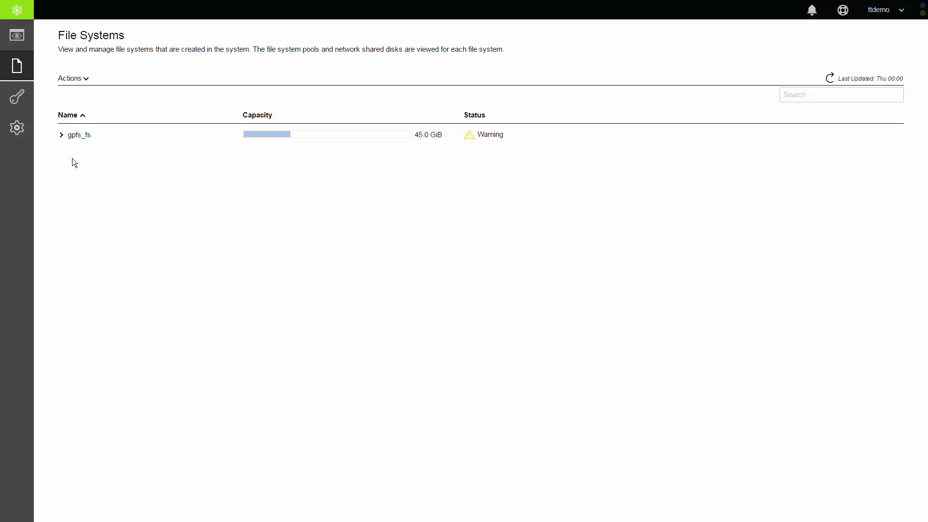
Step: Expand gpfs_fs and select its metadata, slowData and data-disk pools, each 15.0 GiB
click(62, 136)
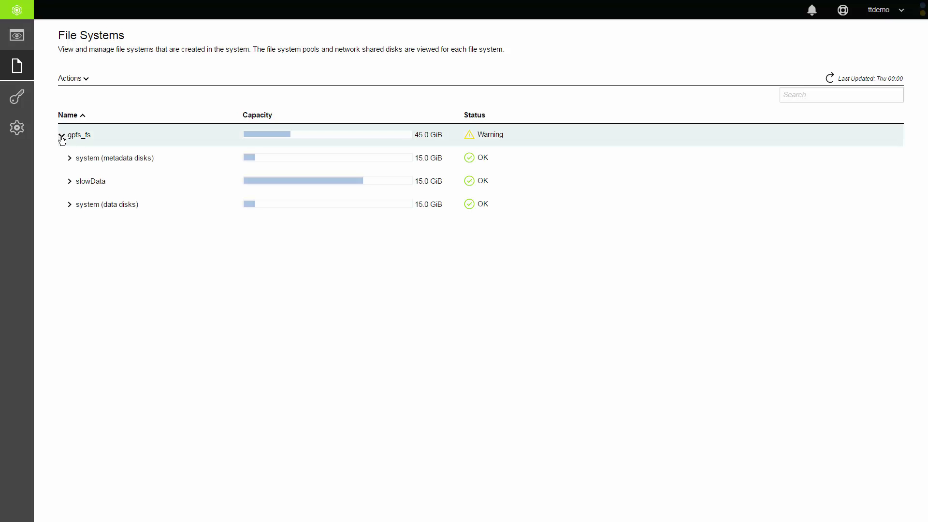
click(101, 164)
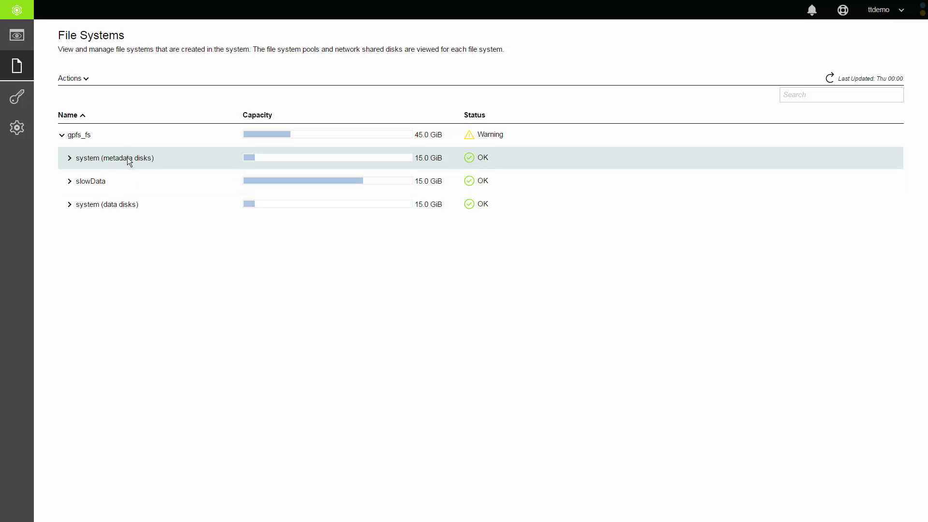
click(95, 181)
click(115, 205)
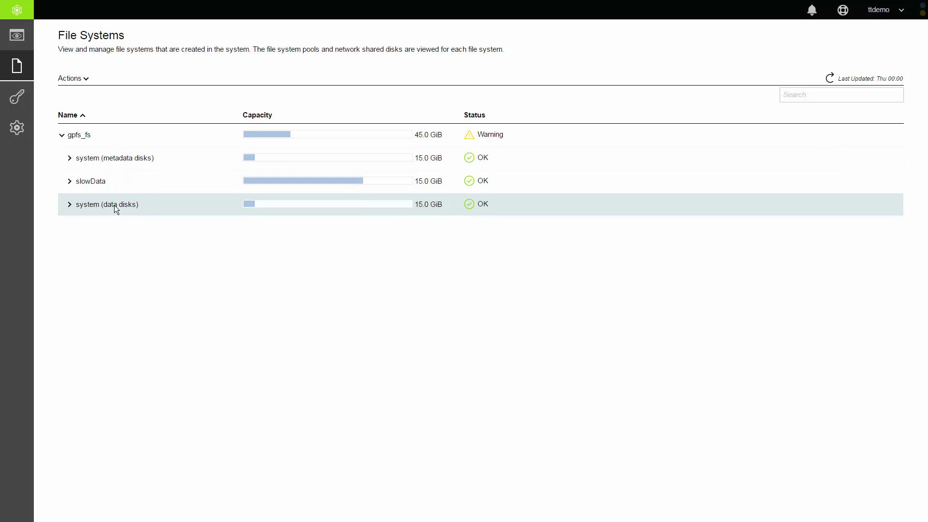
Step: Select the gpfs_fs file system and review its Actions menu
click(81, 80)
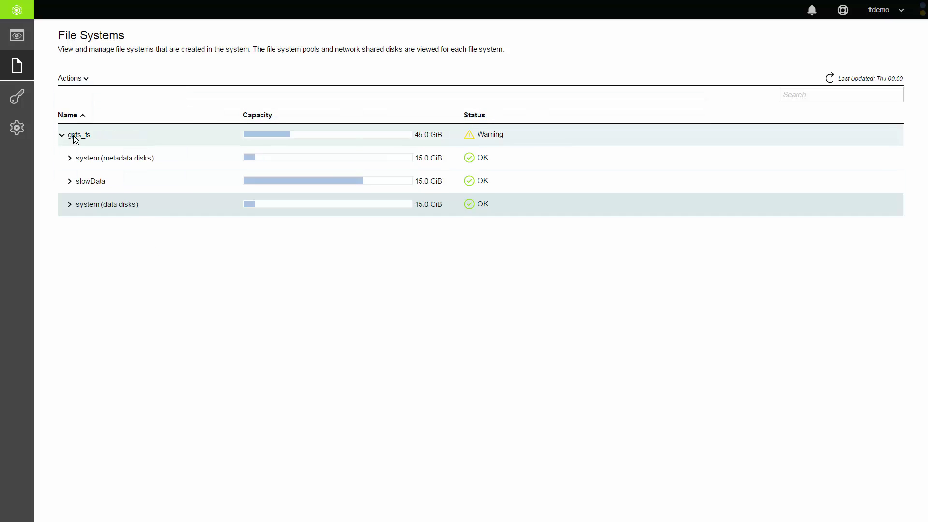
click(77, 138)
click(75, 79)
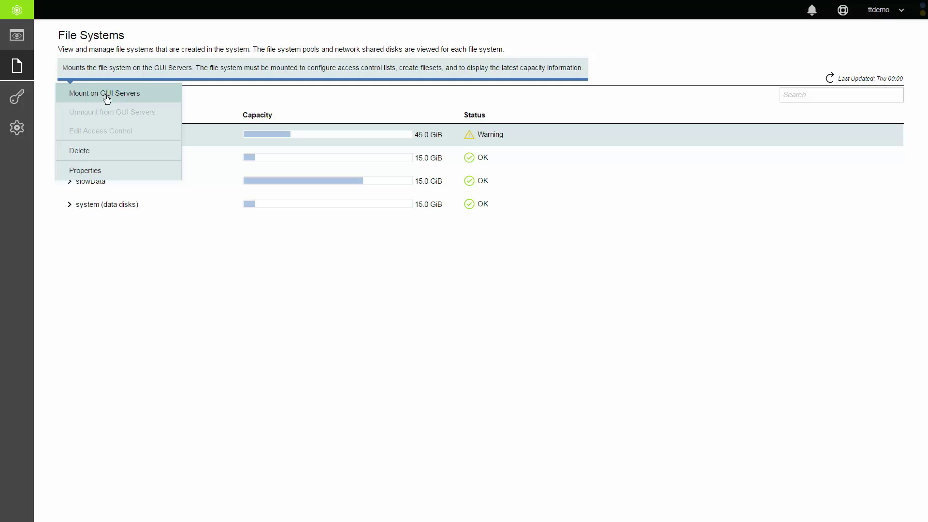
Step: Check gpfs_fs's Warning status, which shows it is not mounted on GUI server gpfs-s1
click(361, 258)
mouse_move(483, 140)
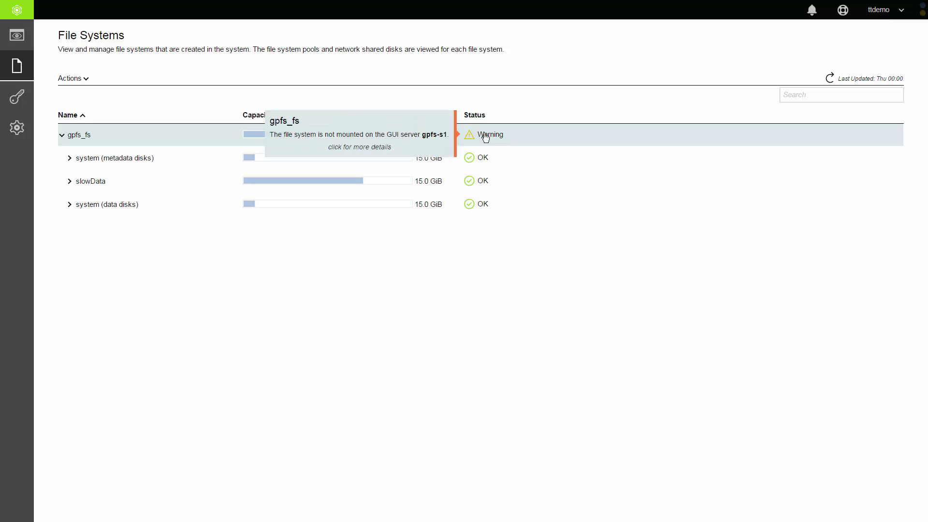
Step: Mount gpfs_fs on the GUI server gpfs-s1 and close the finished task report
right_click(81, 138)
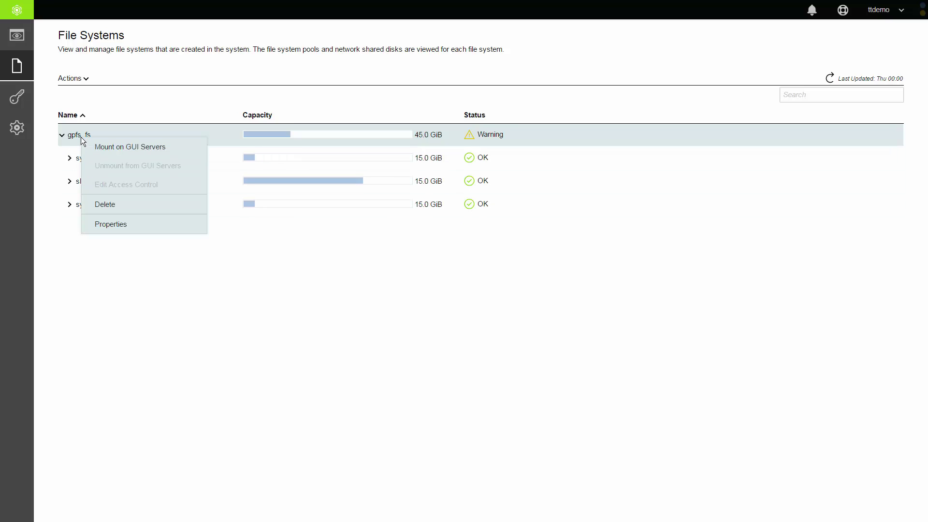
click(130, 148)
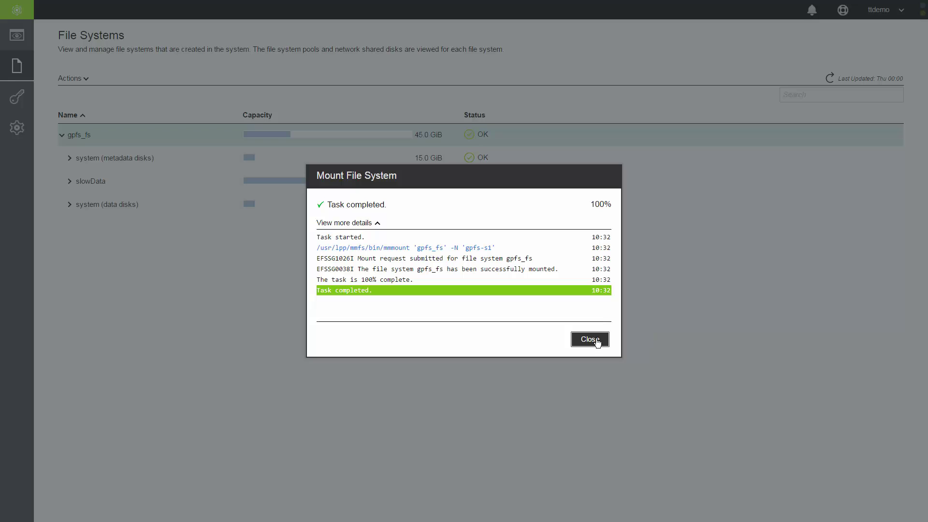
click(584, 341)
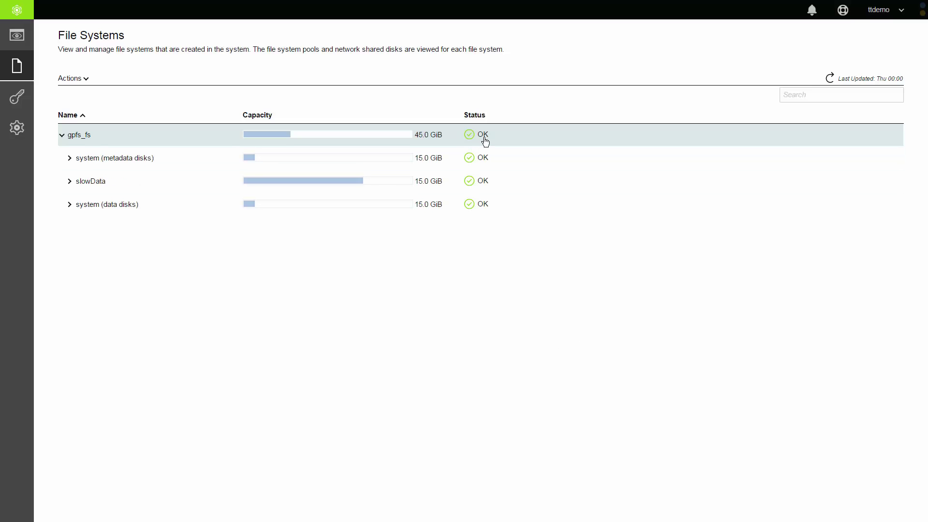
Step: Open the context menu for the now-OK gpfs_fs to see unmount and access-control actions
right_click(87, 140)
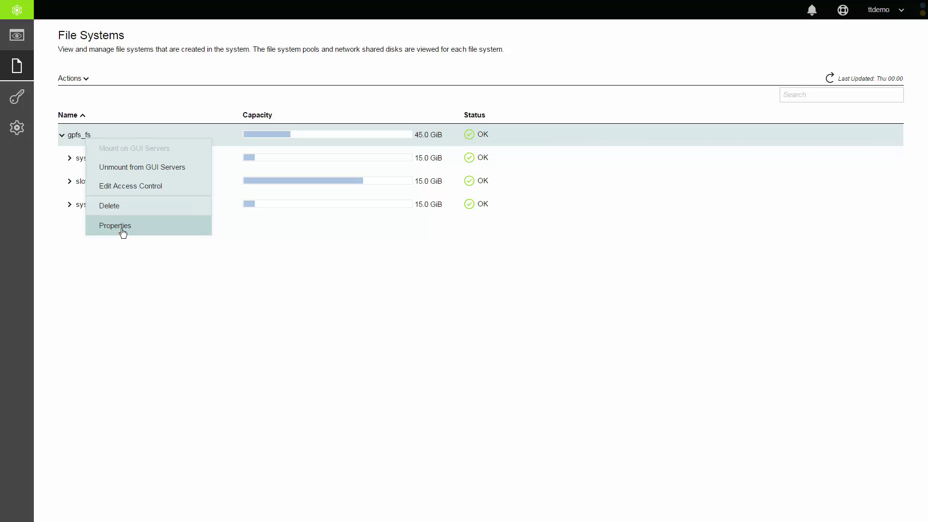
click(121, 230)
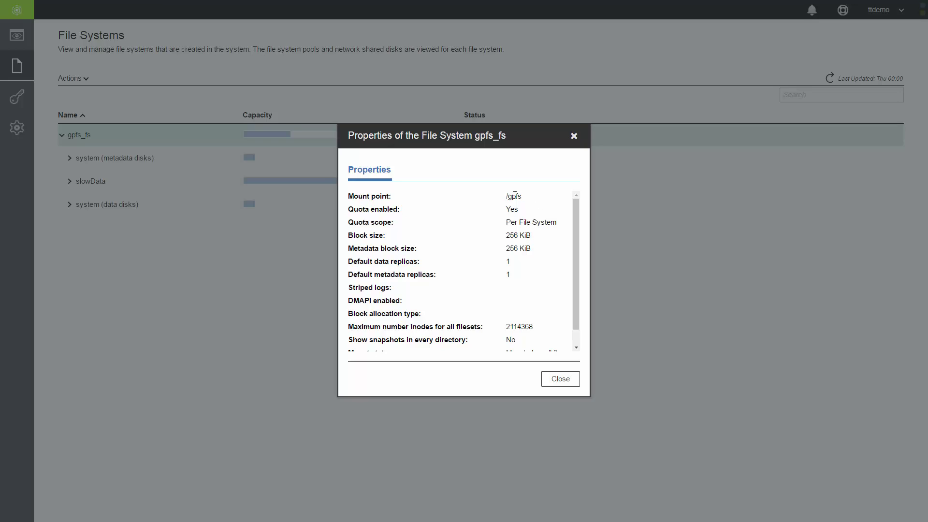
drag(506, 197, 525, 197)
click(525, 196)
scroll(573, 251, down, 1)
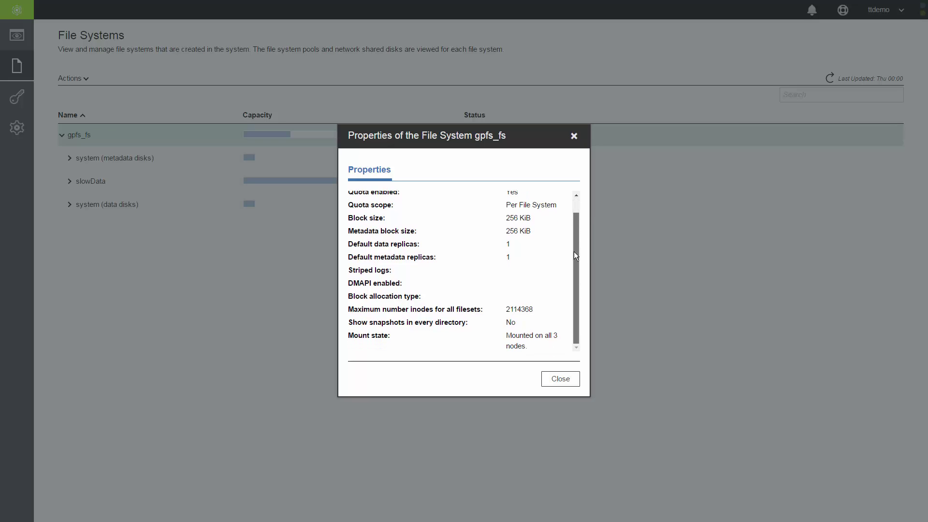
scroll(571, 213, up, 1)
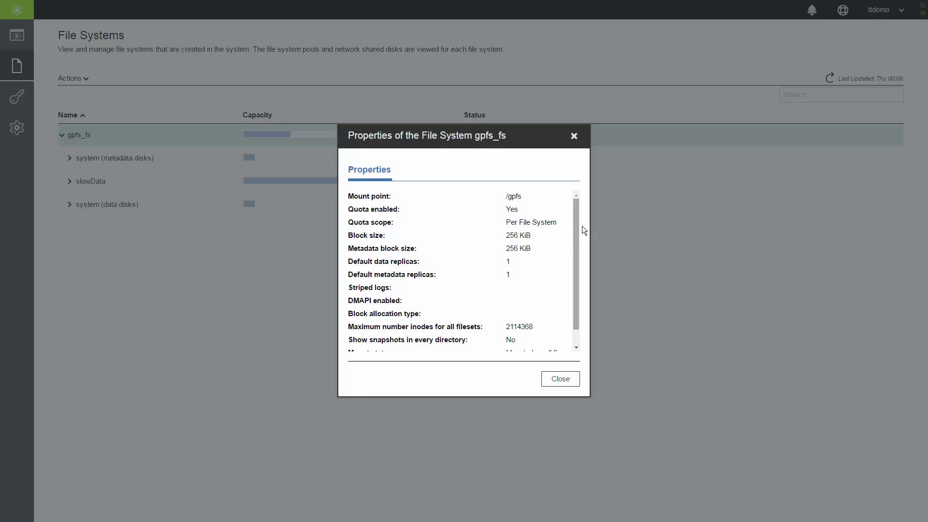
scroll(577, 252, down, 1)
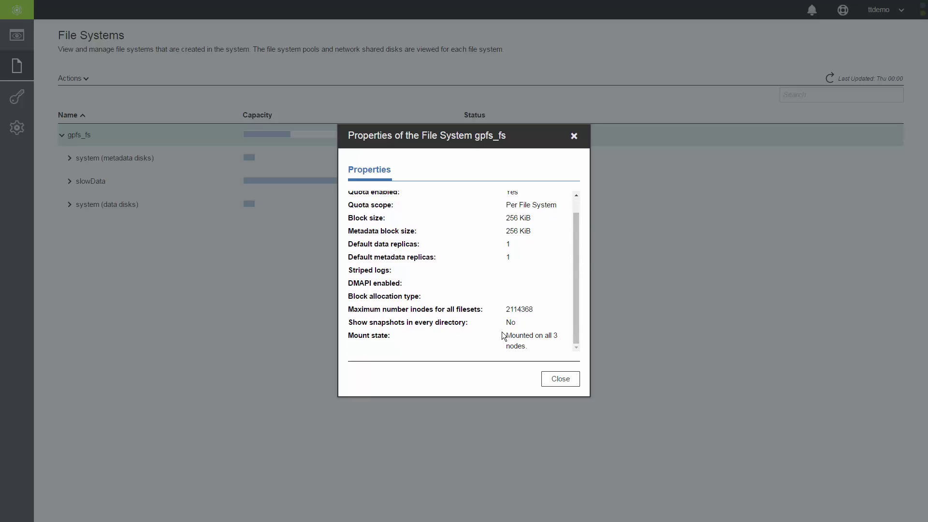
drag(507, 338, 556, 336)
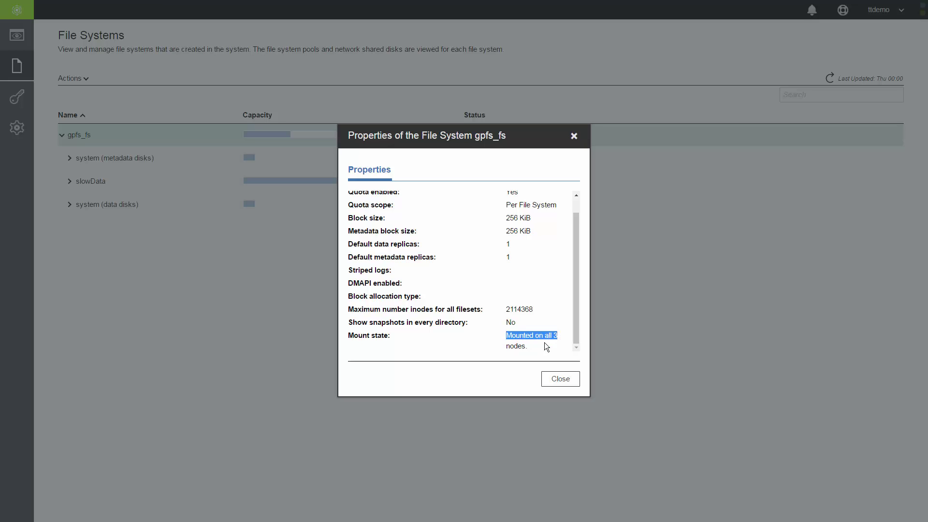
click(521, 346)
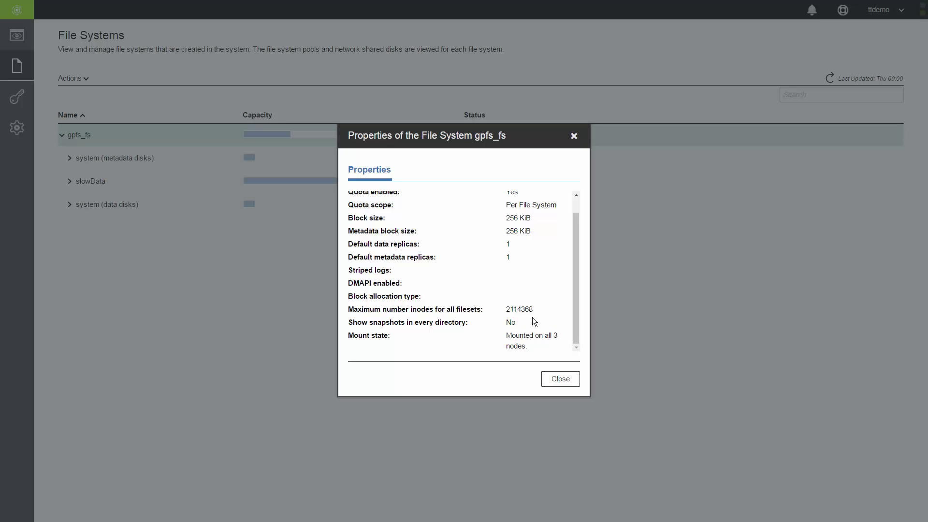
double_click(509, 310)
double_click(507, 256)
click(517, 257)
drag(573, 257, 577, 220)
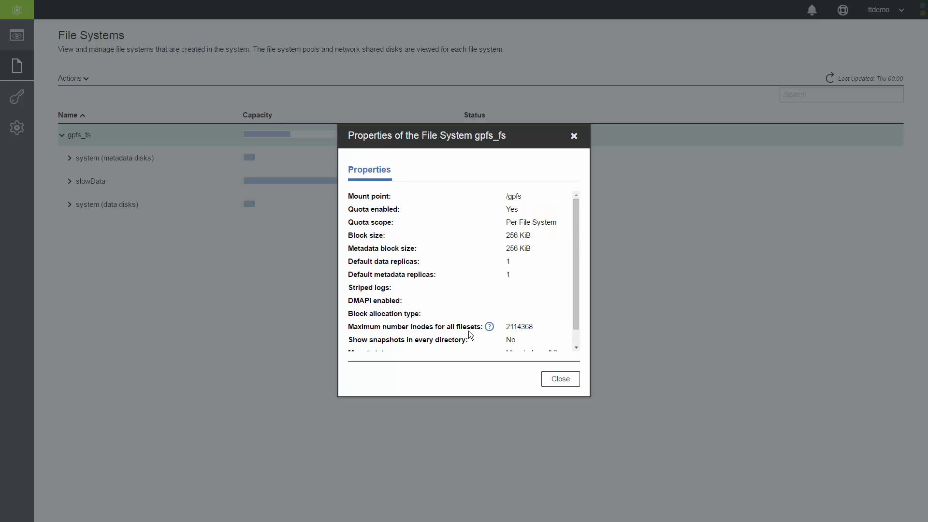
Step: Close gpfs_fs properties, review the system pools' context menus, and open the Files navigation
click(562, 381)
right_click(125, 164)
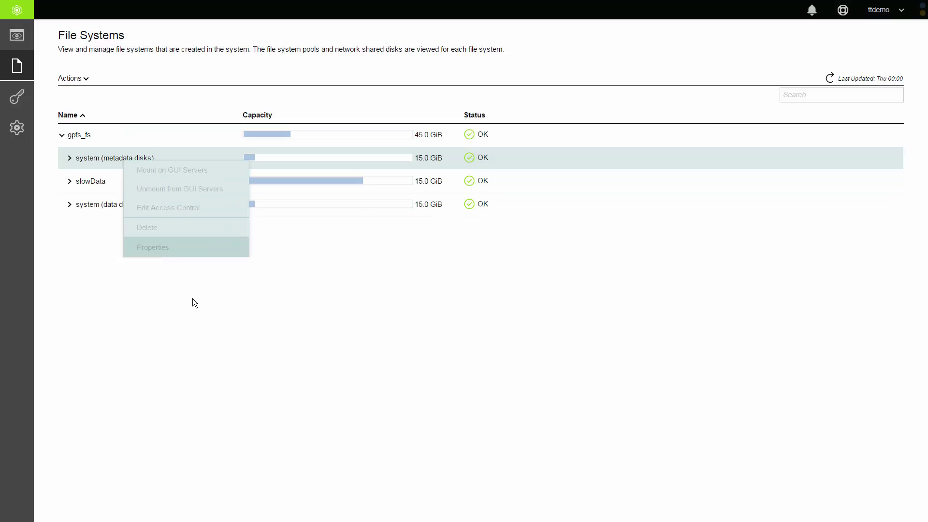
right_click(97, 205)
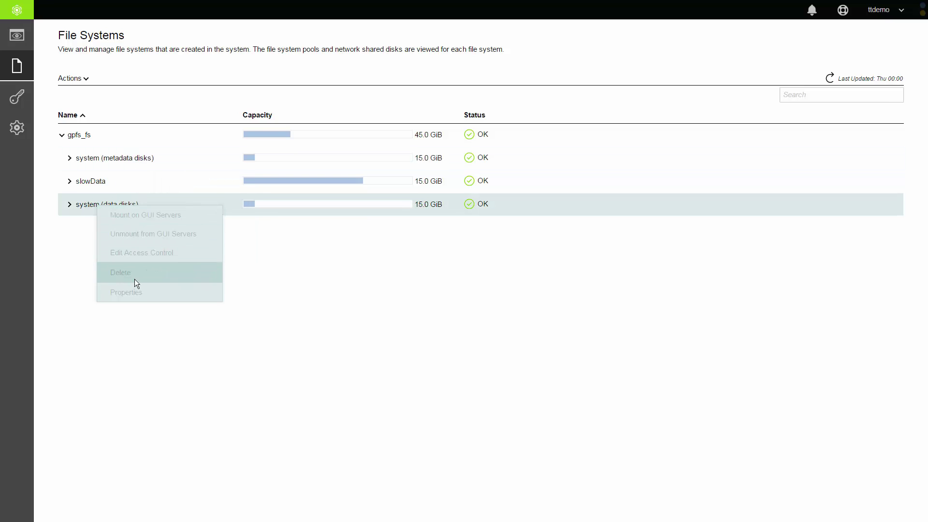
click(341, 284)
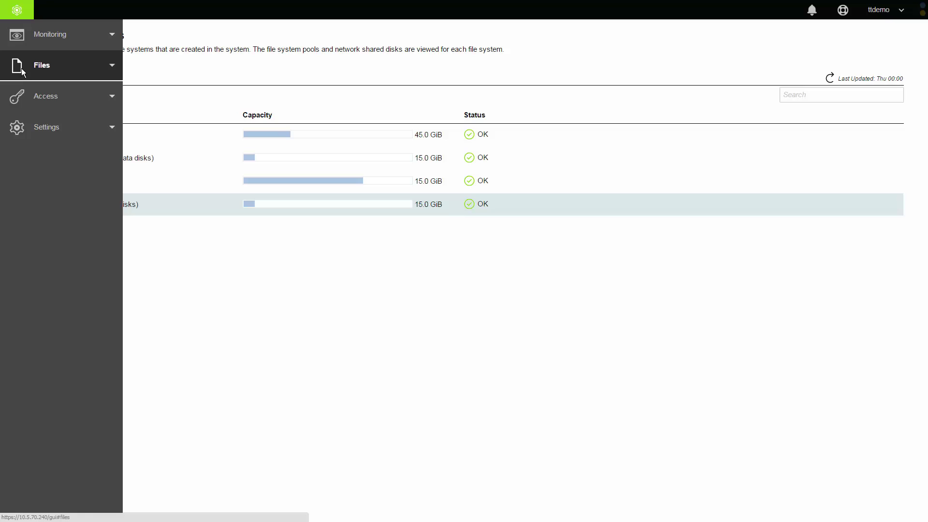
click(20, 69)
Step: Open the Filesets page and start a new fileset with Create Fileset
click(55, 118)
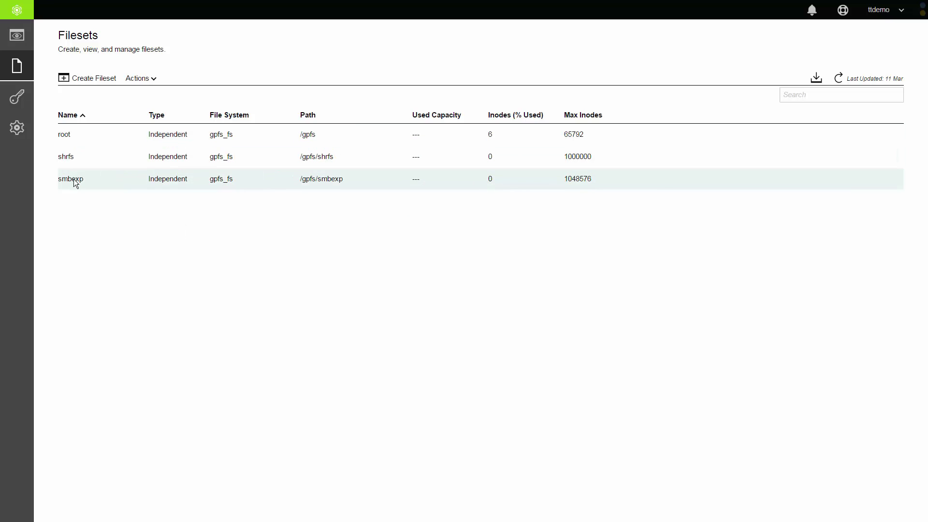
click(80, 81)
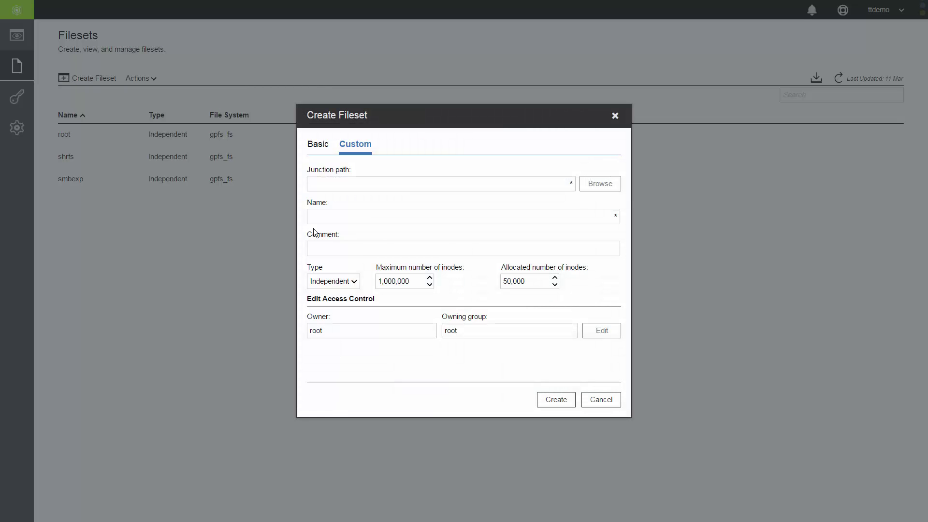
Step: On the Basic tab choose gpfs_fs and name the fileset imagefiles
click(317, 145)
click(419, 183)
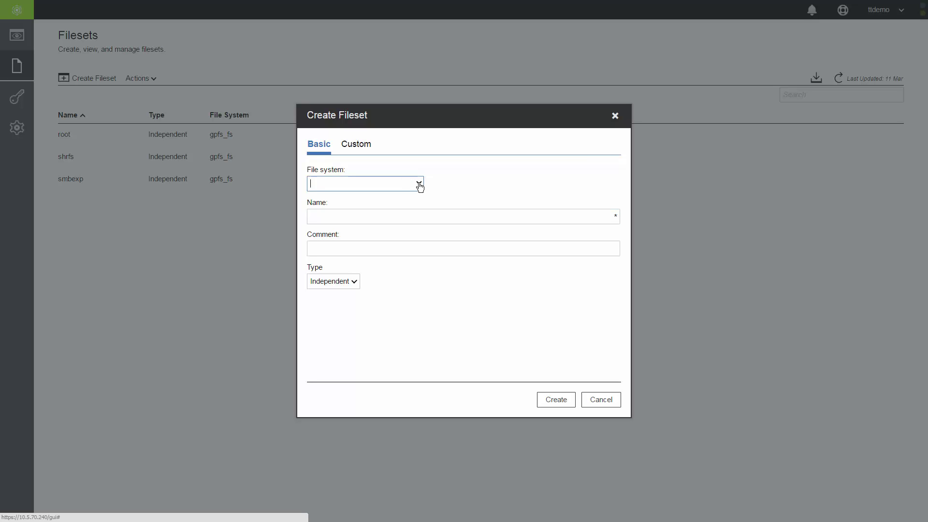
click(374, 200)
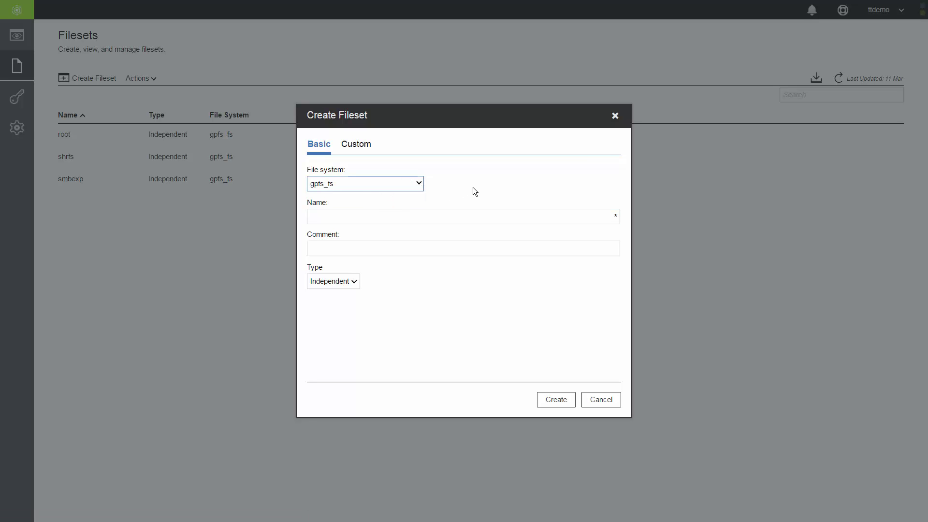
click(604, 217)
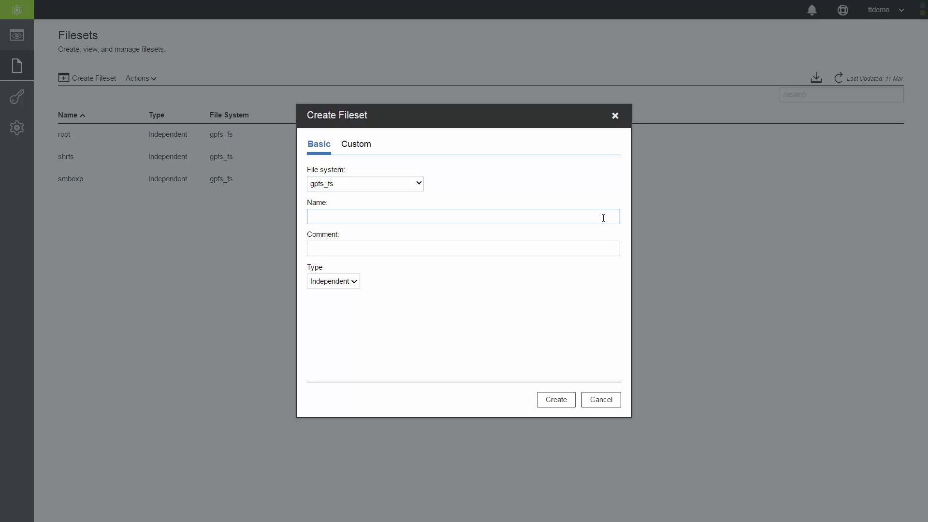
text(i)
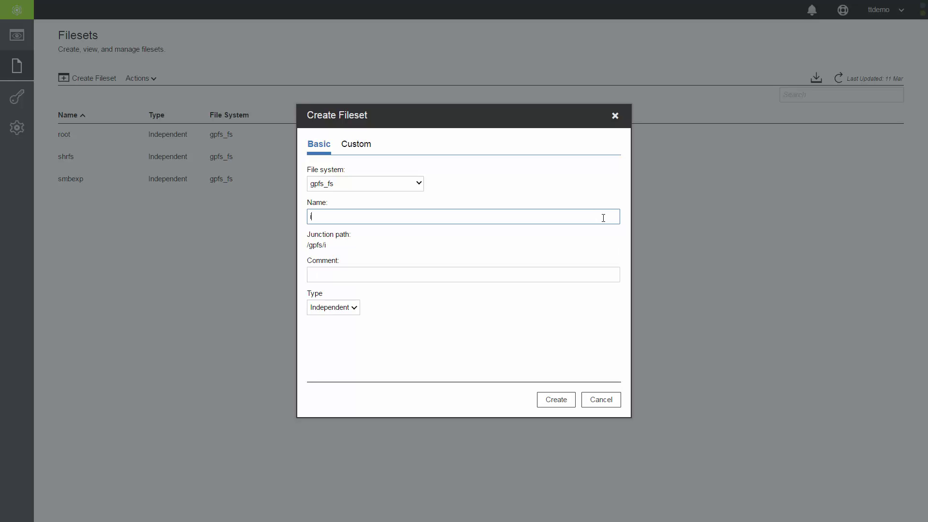
text(magefiles)
Step: Keep the fileset type Independent and view the Custom inode and access settings
mouse_move(357, 238)
click(359, 274)
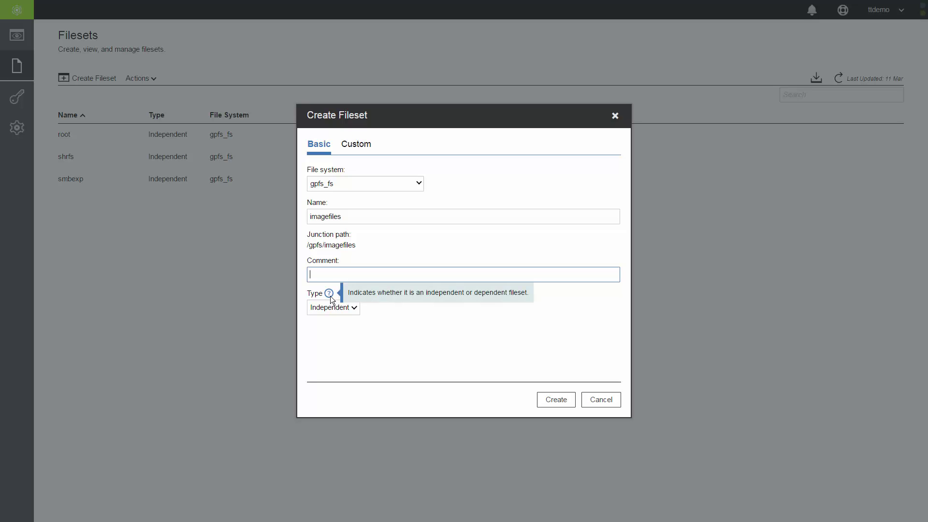
click(354, 309)
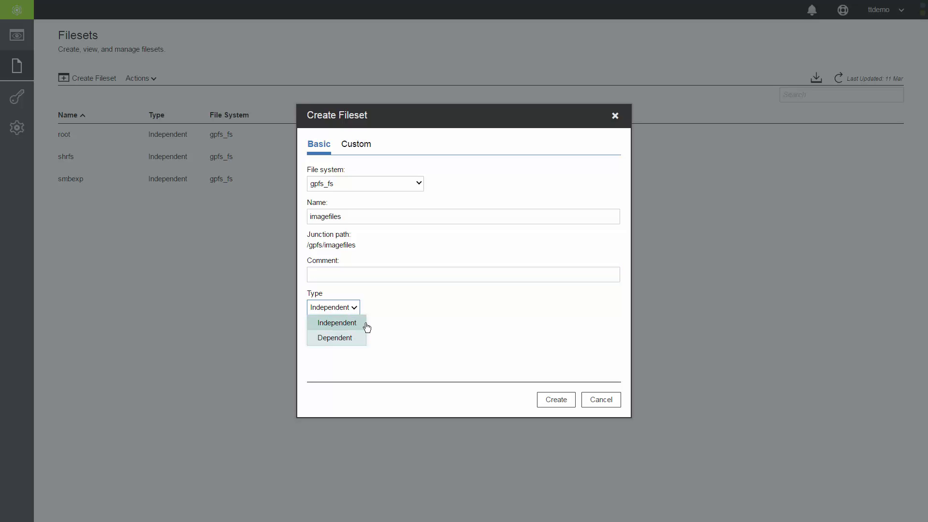
click(403, 319)
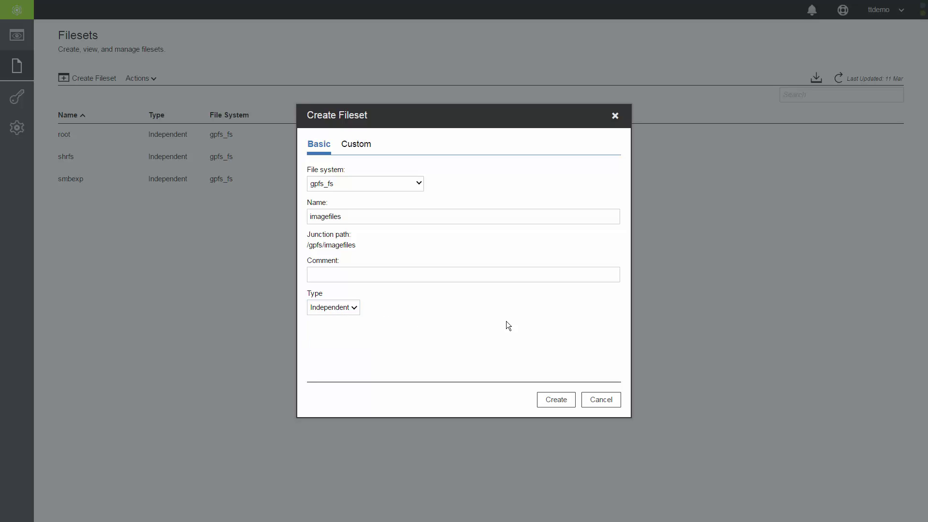
click(364, 147)
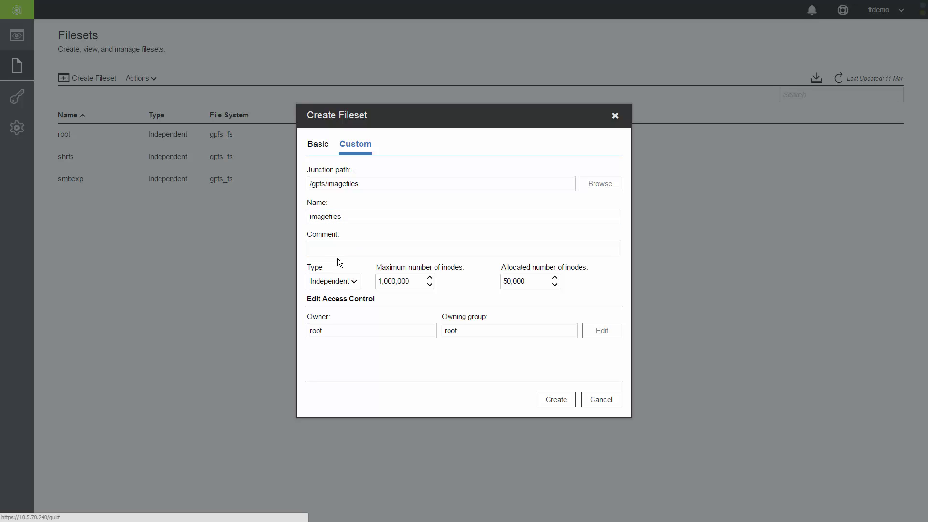
Step: Review the Type choices and Owner help, then cancel the imagefiles fileset
click(360, 283)
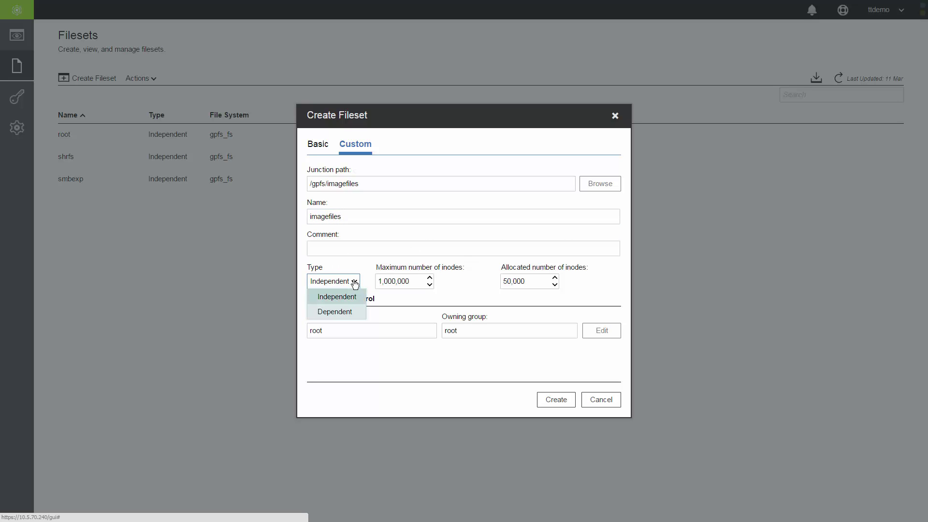
click(358, 283)
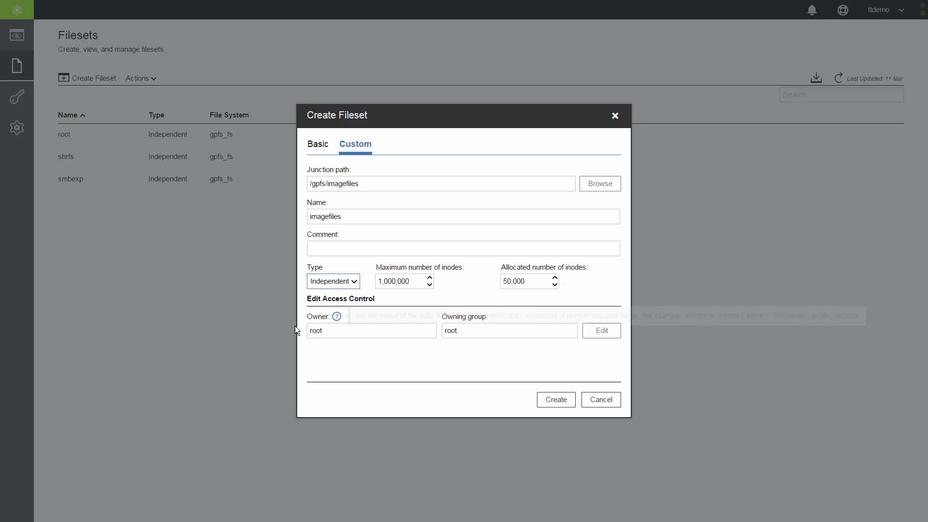
mouse_move(336, 317)
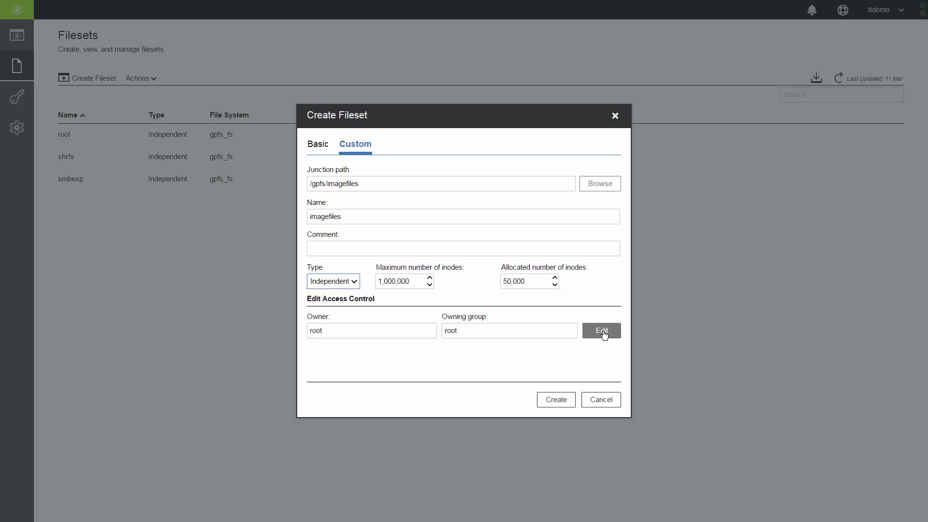
click(601, 399)
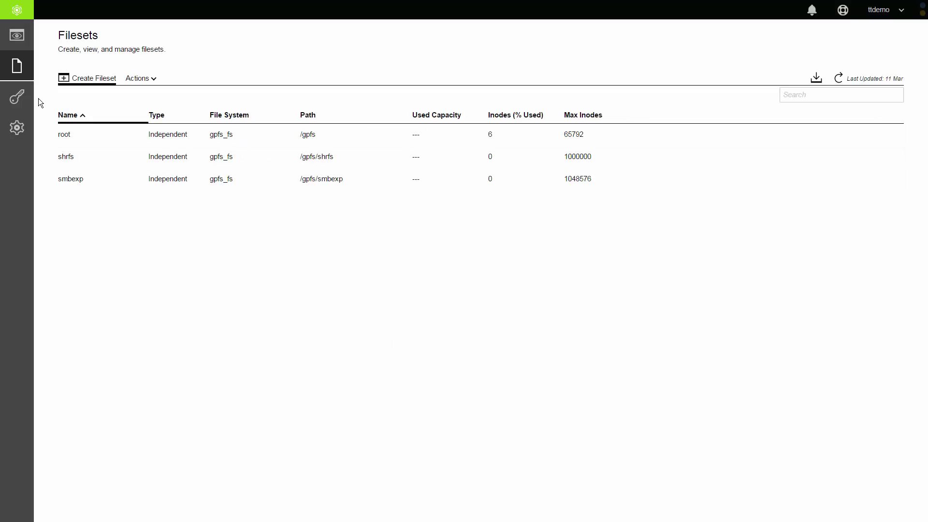
Step: Glance at the filesets table Actions menu, then bring up the shrfs row's context menu
click(138, 79)
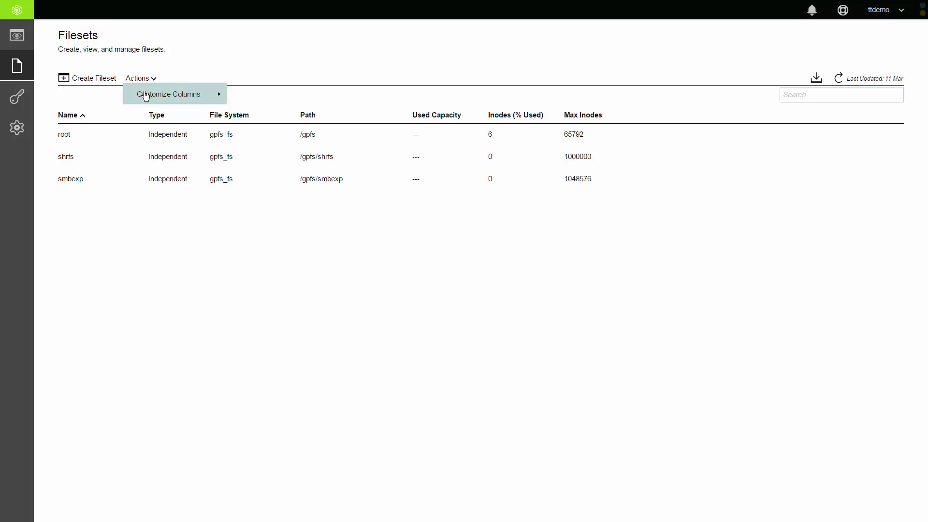
mouse_move(145, 96)
click(142, 238)
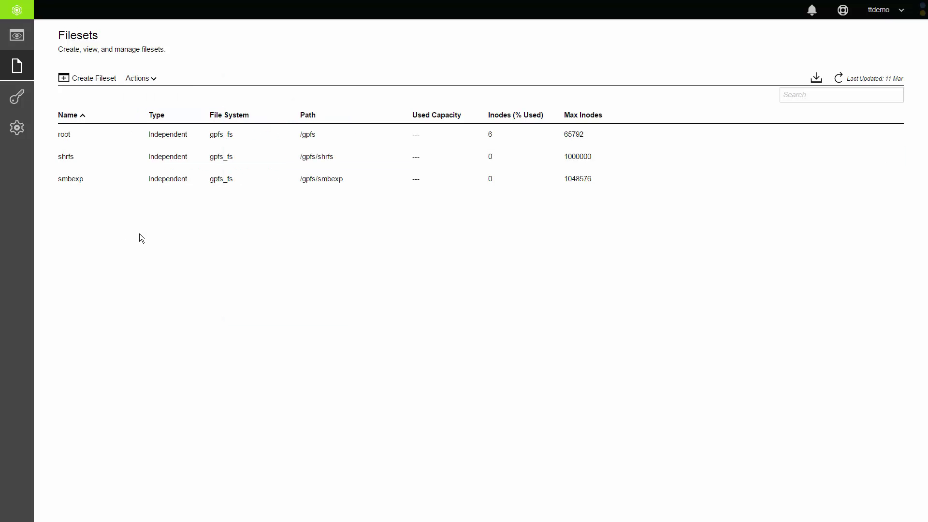
right_click(64, 160)
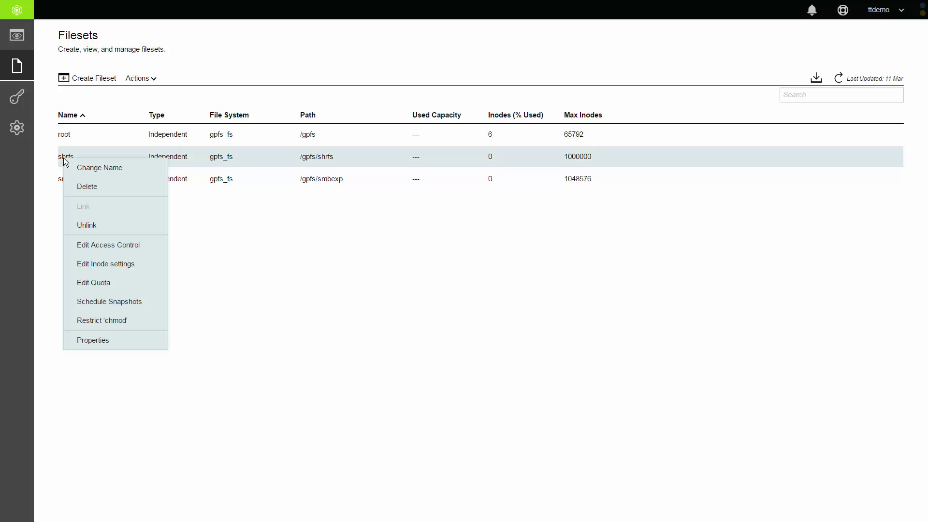
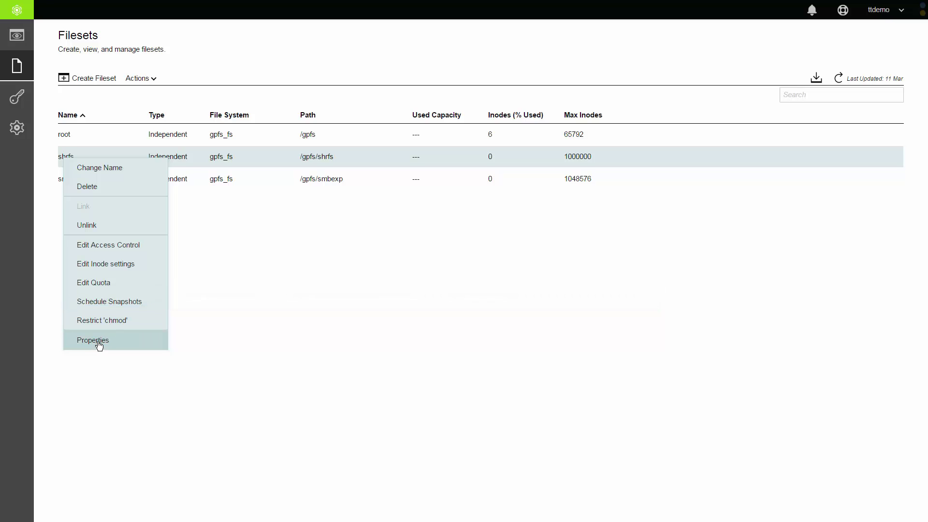
Step: Open the shrfs fileset's Properties from its row context menu
click(98, 341)
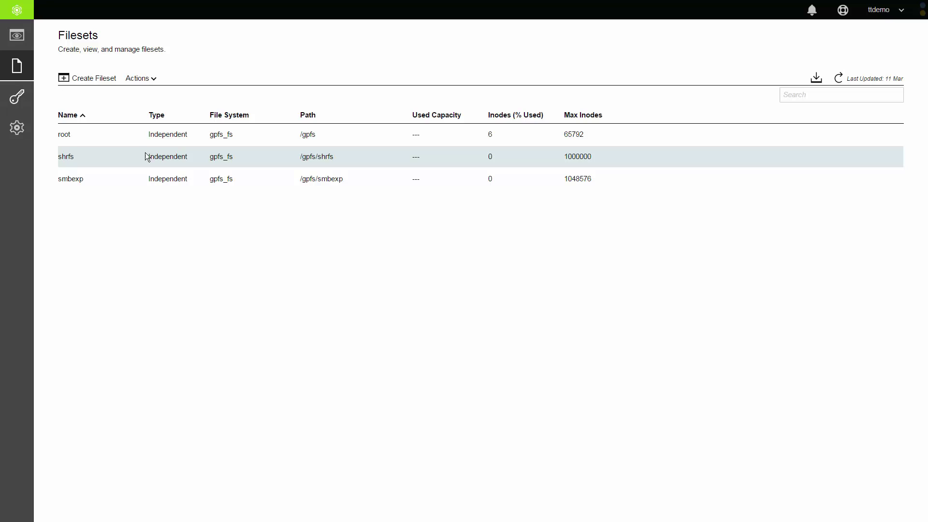
Step: On the Snapshots page, expand shrfs to show its existing snapshot and start a new snapshot
click(20, 72)
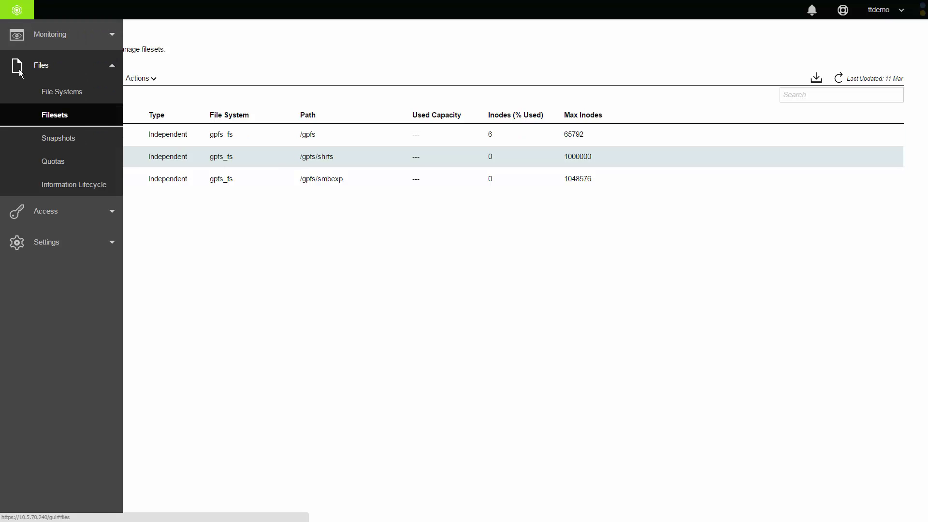
click(61, 143)
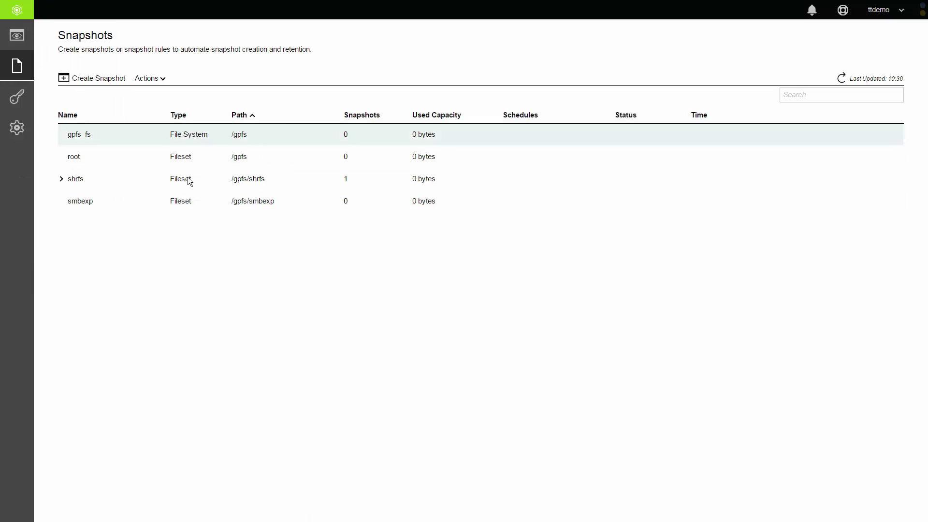
click(62, 179)
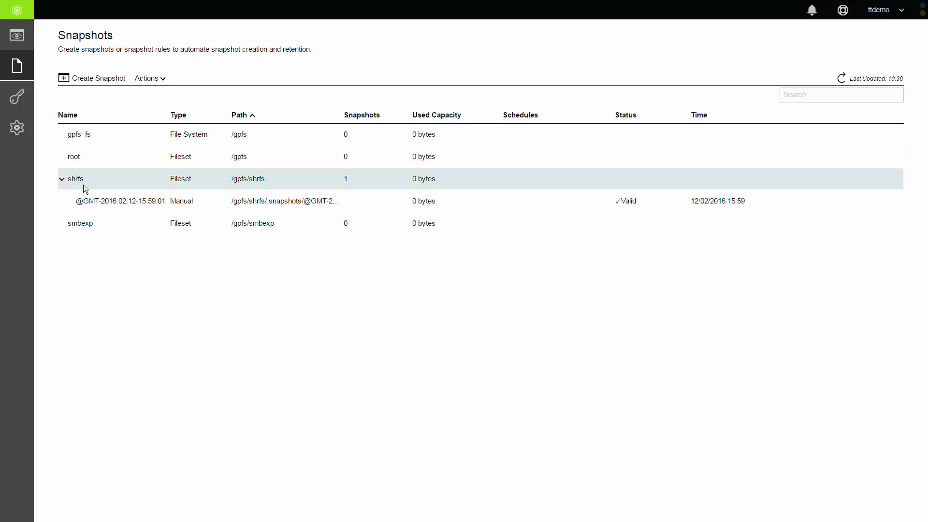
click(84, 82)
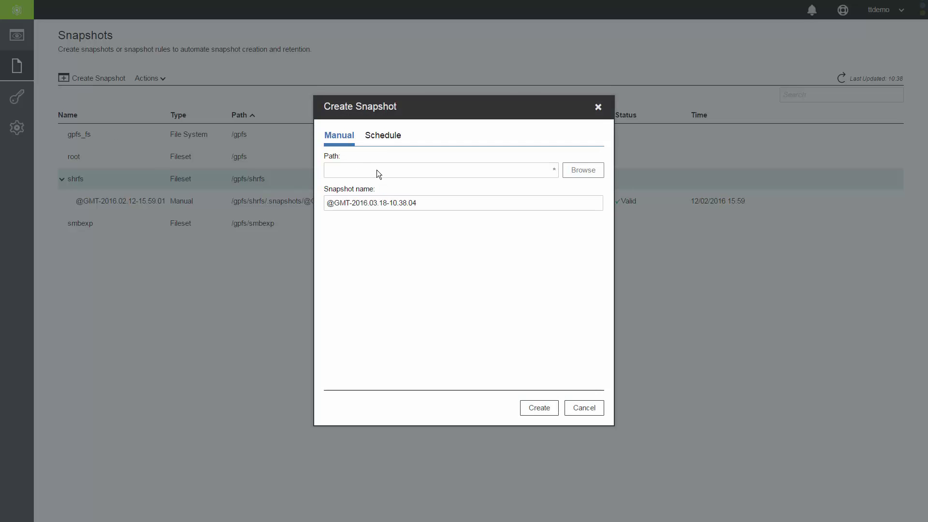
Step: Browse under gpfs and set the snapshot path to /gpfs/shrfs
click(570, 169)
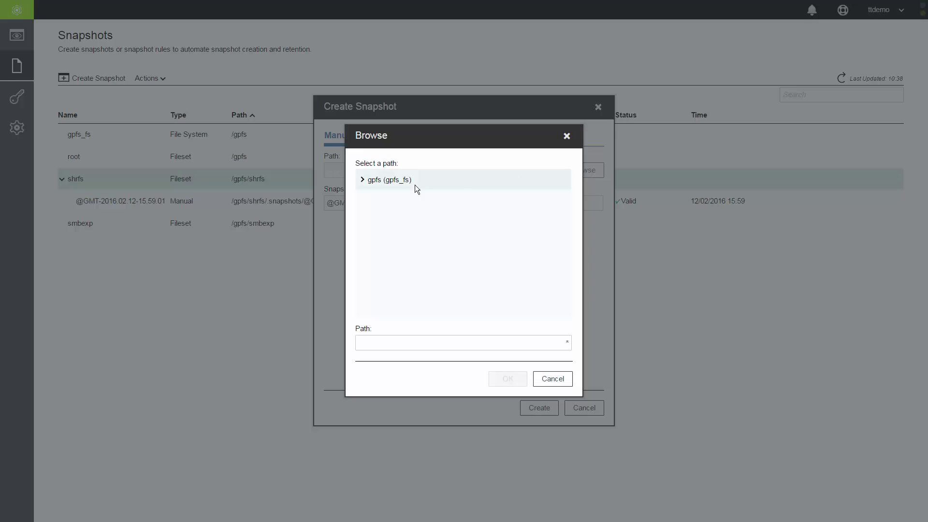
click(385, 183)
click(363, 180)
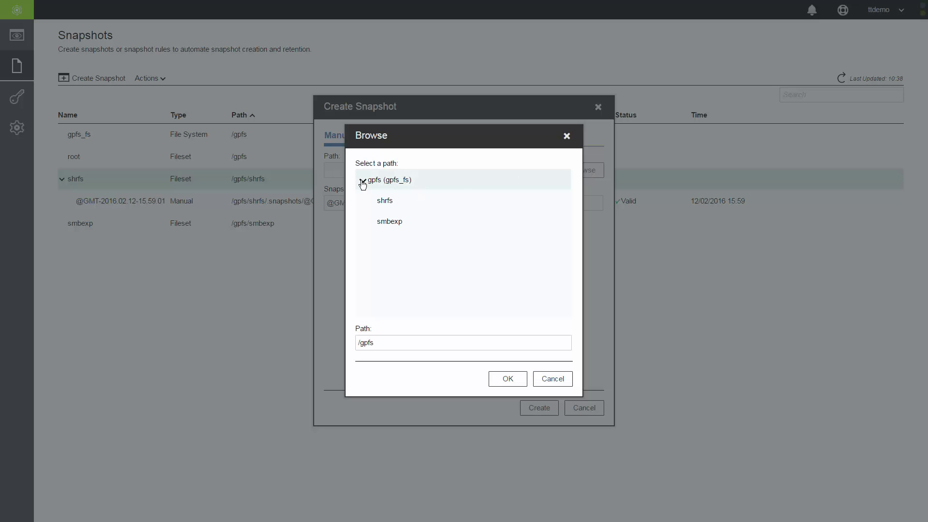
click(387, 207)
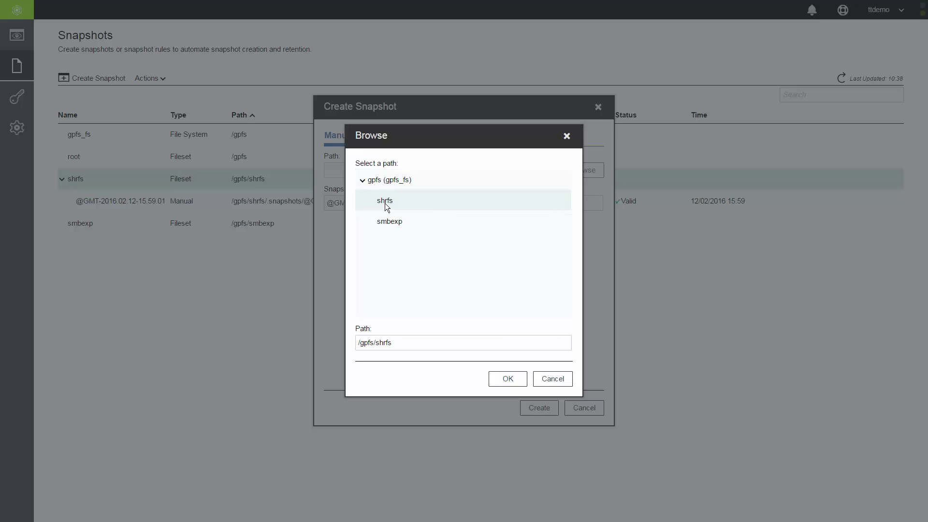
click(503, 381)
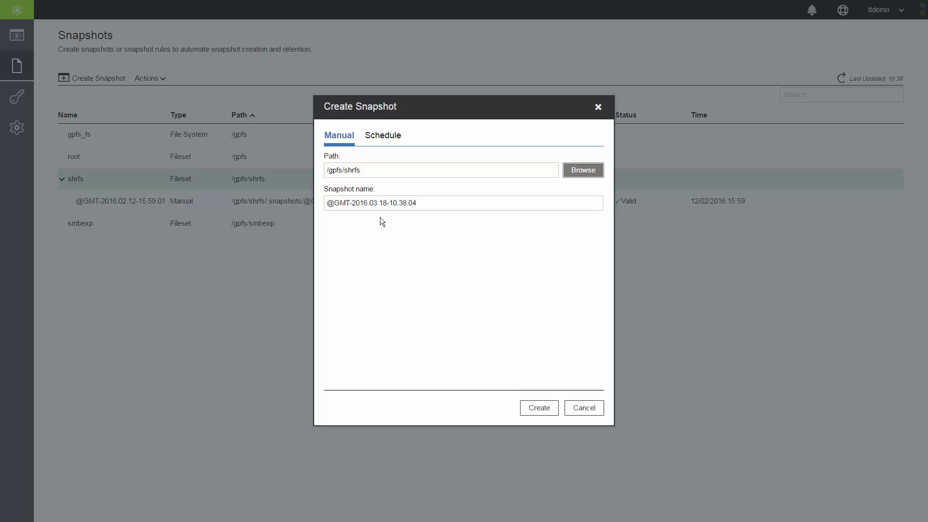
click(430, 205)
click(349, 203)
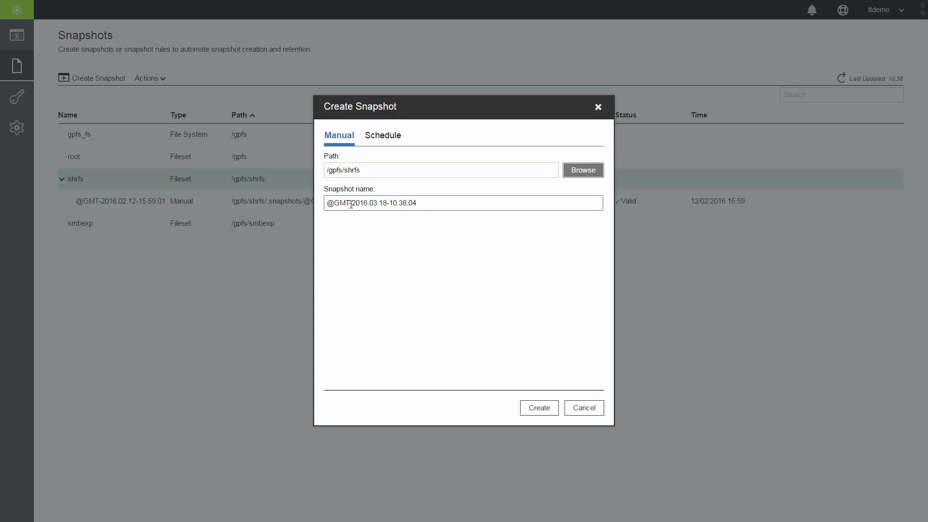
click(541, 409)
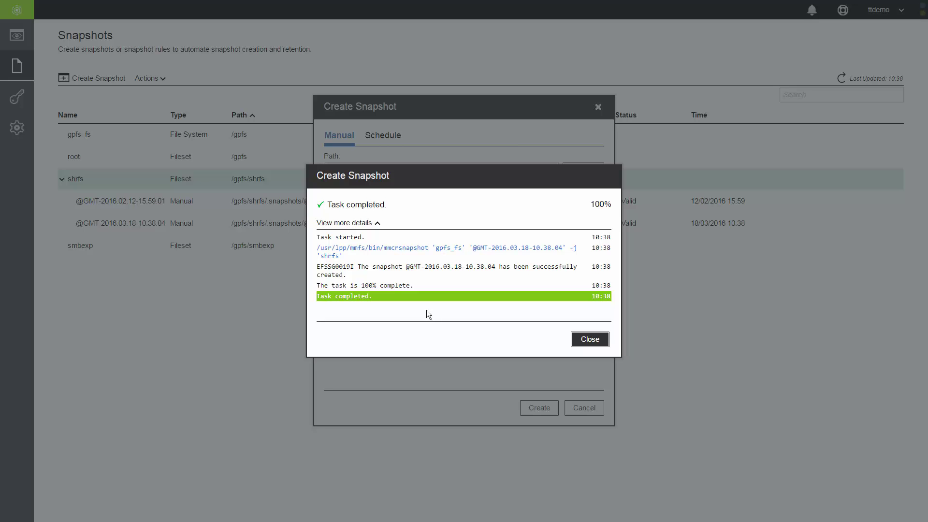
click(589, 340)
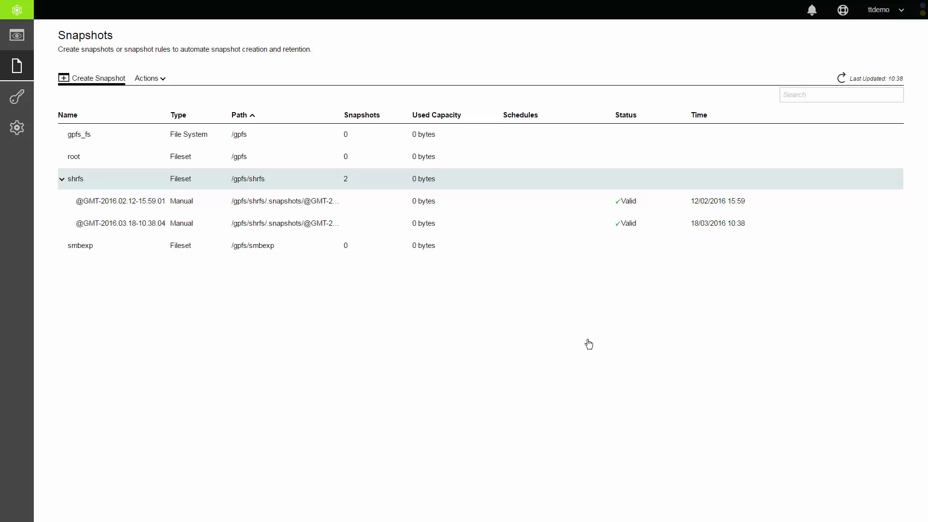
click(139, 202)
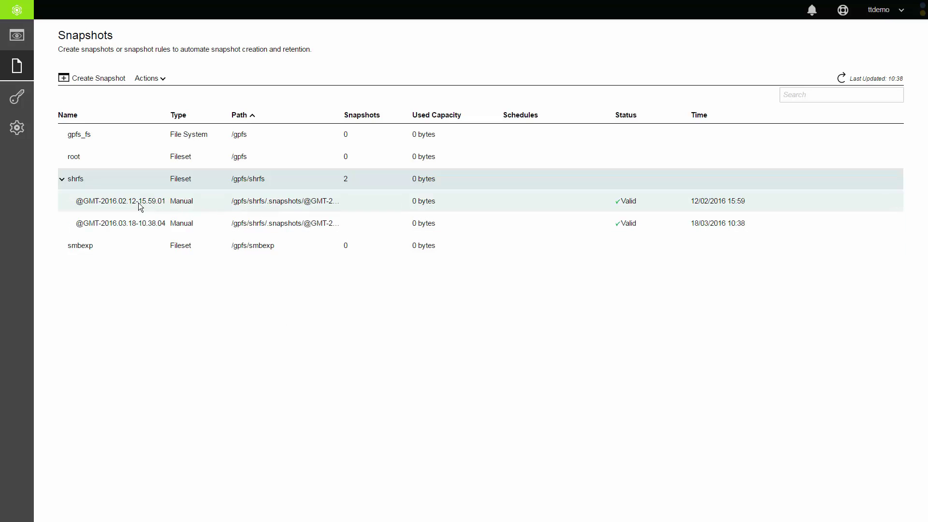
click(147, 78)
click(156, 132)
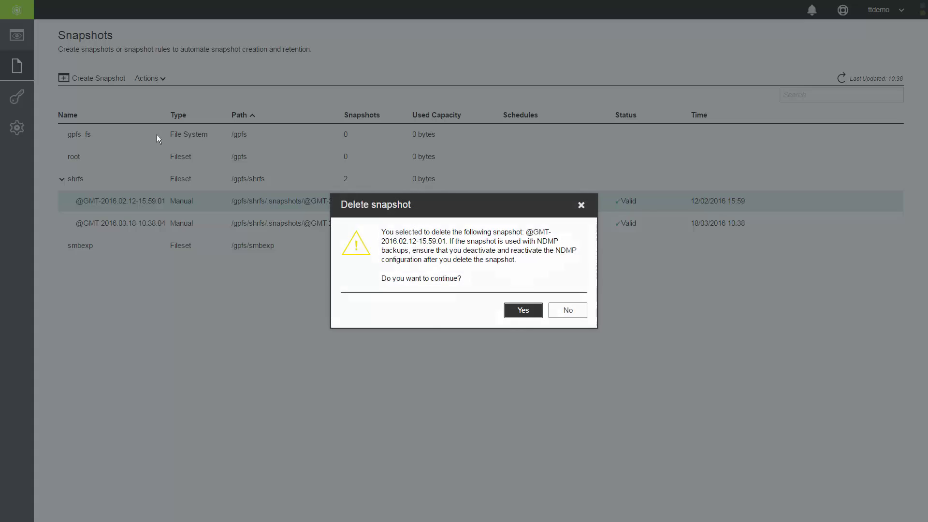
click(523, 311)
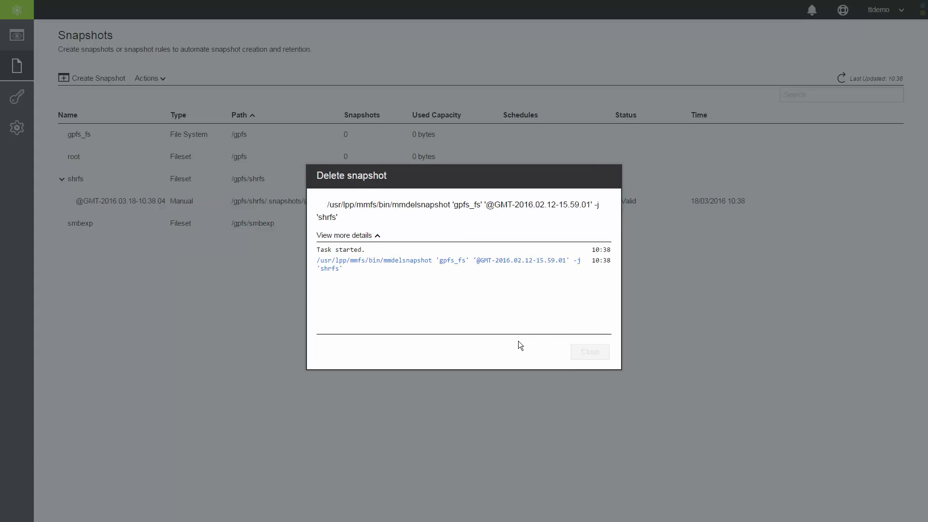
click(604, 343)
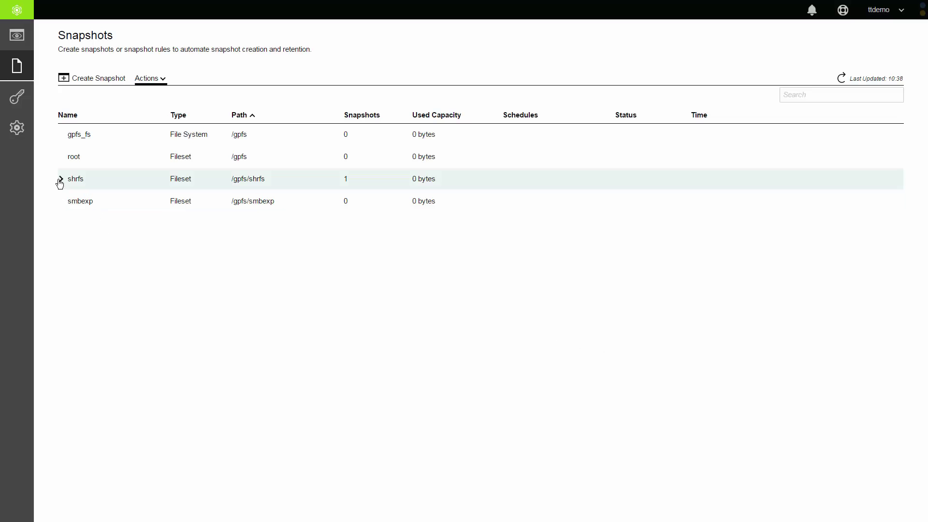
Step: Expand shrfs and review the actions for the remaining snapshot and the root fileset
click(61, 179)
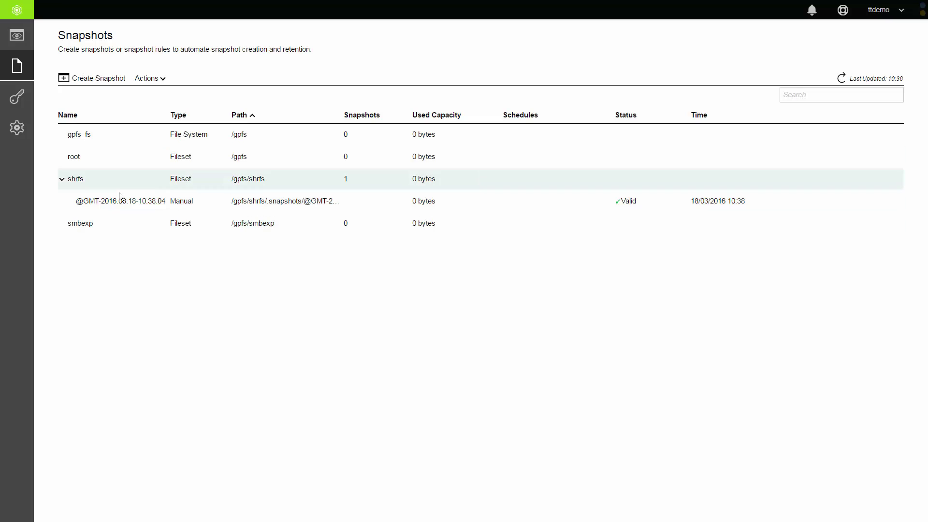
right_click(114, 198)
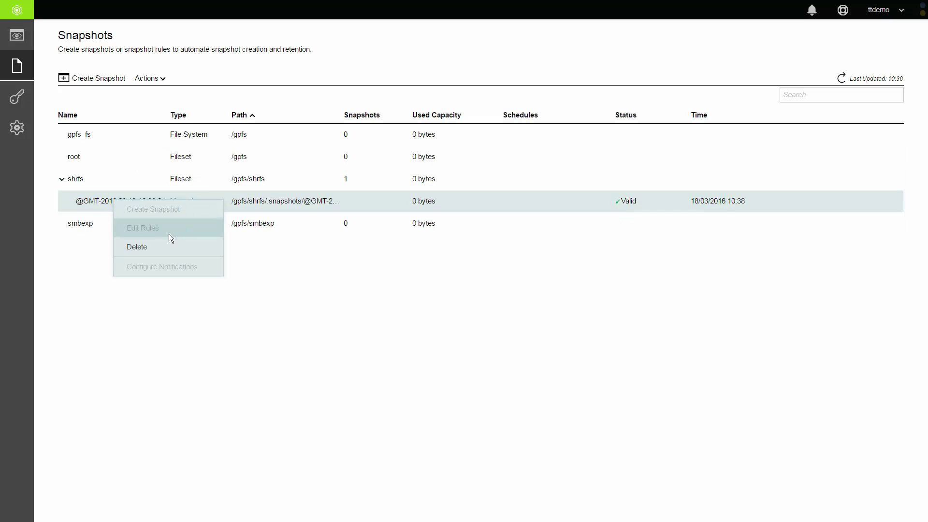
right_click(76, 158)
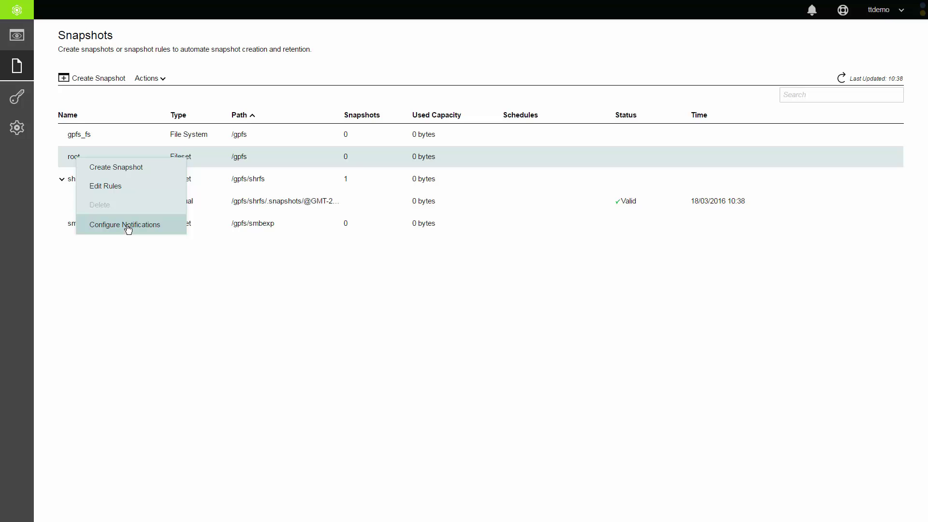
click(122, 286)
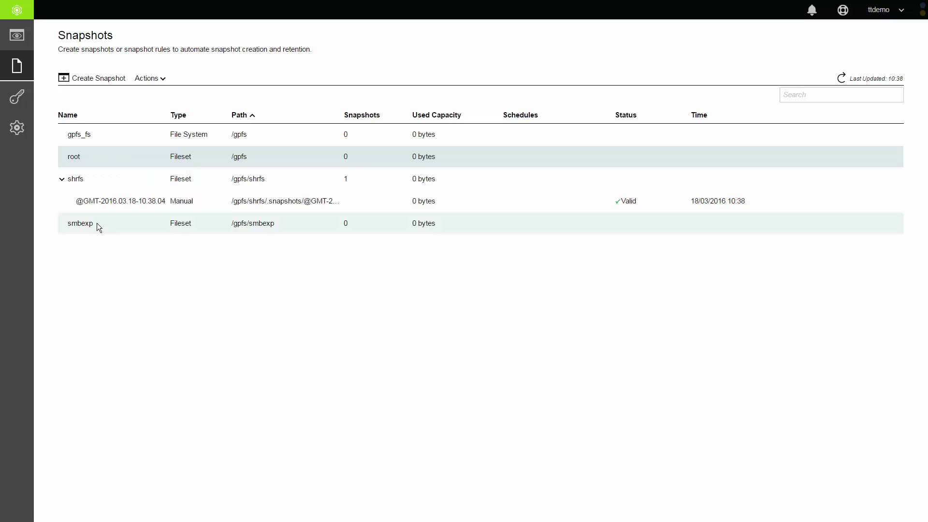
click(36, 72)
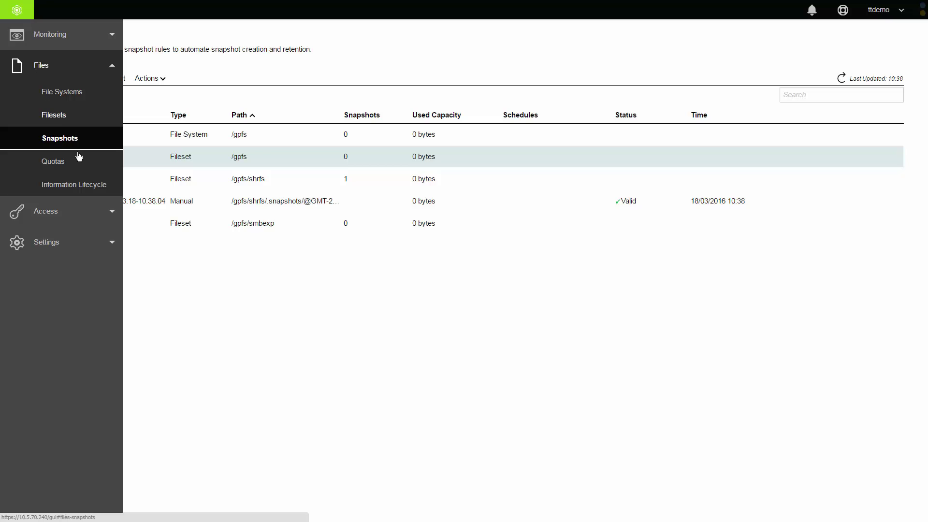
Step: On the Quotas page, open Create User Quota for gpfs_fs and cancel it
click(51, 164)
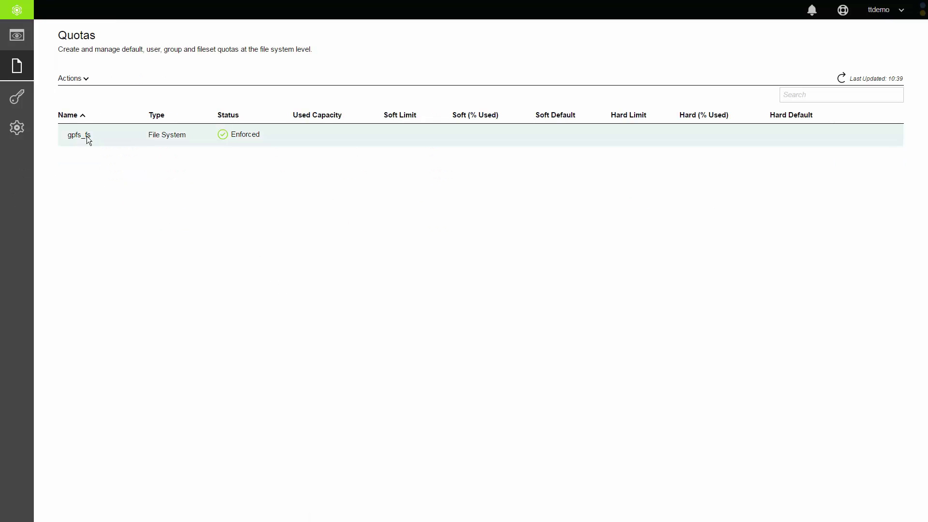
right_click(185, 137)
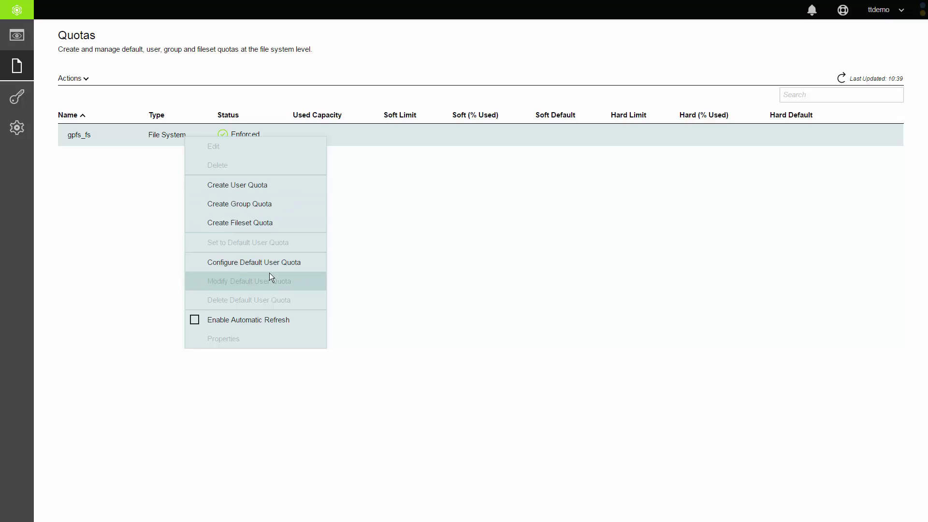
click(245, 189)
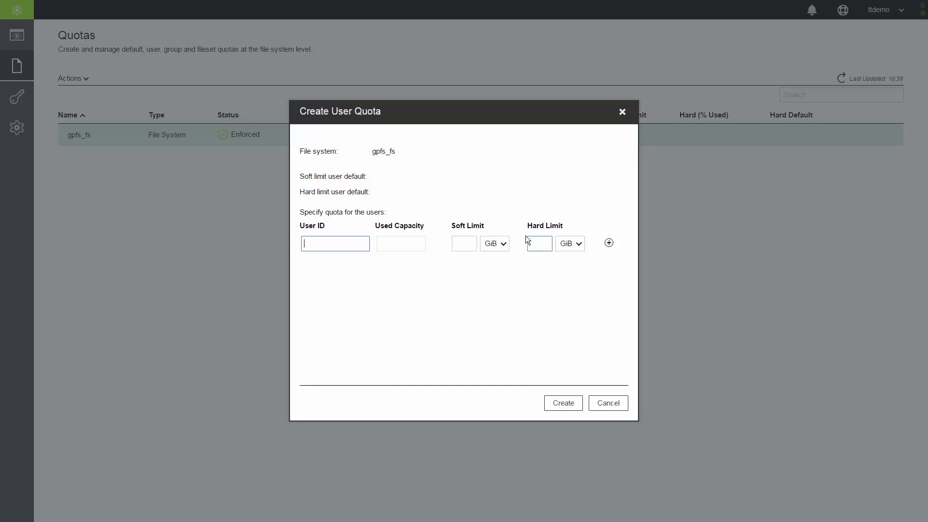
click(608, 403)
Step: Open the Information Lifecycle page and dismiss the rule-reordering tip
mouse_move(11, 73)
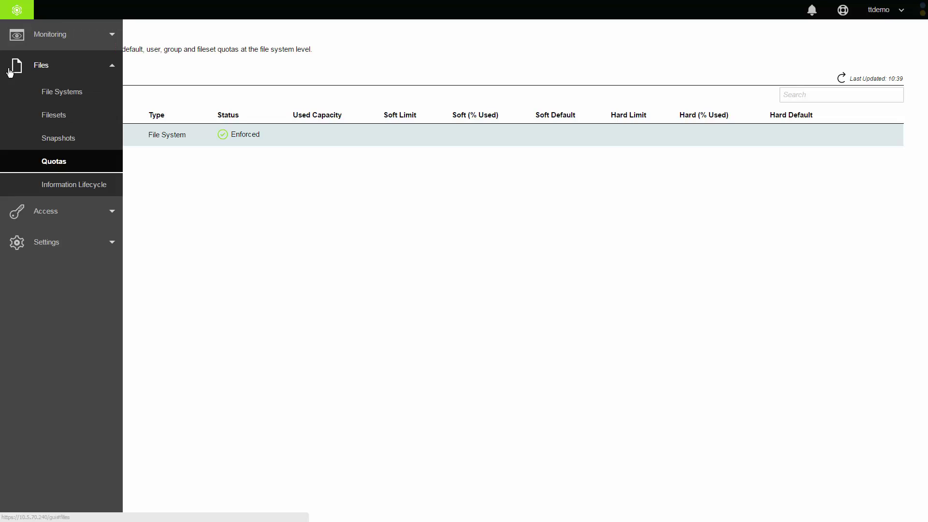
click(77, 186)
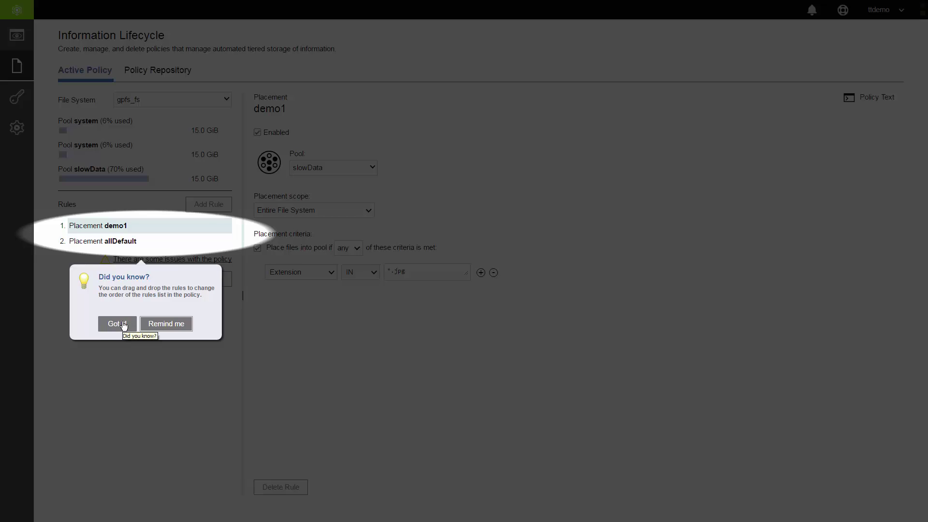
click(123, 325)
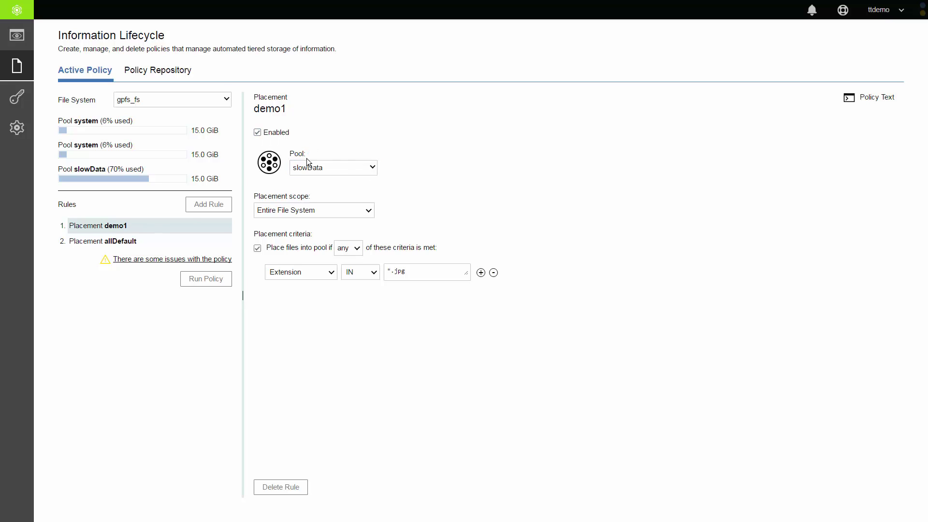
Step: Check demo1's pool and scope options, keeping slowData and Entire File System
click(373, 169)
click(374, 169)
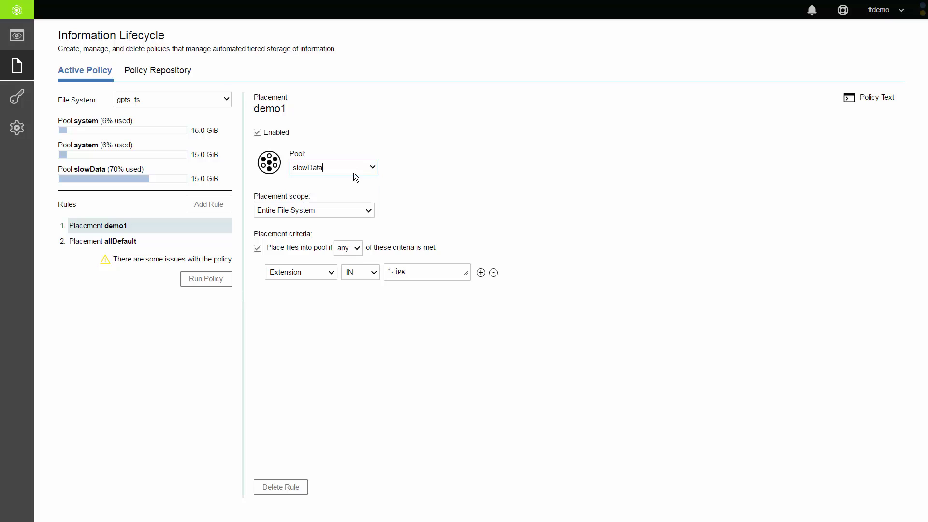
click(367, 212)
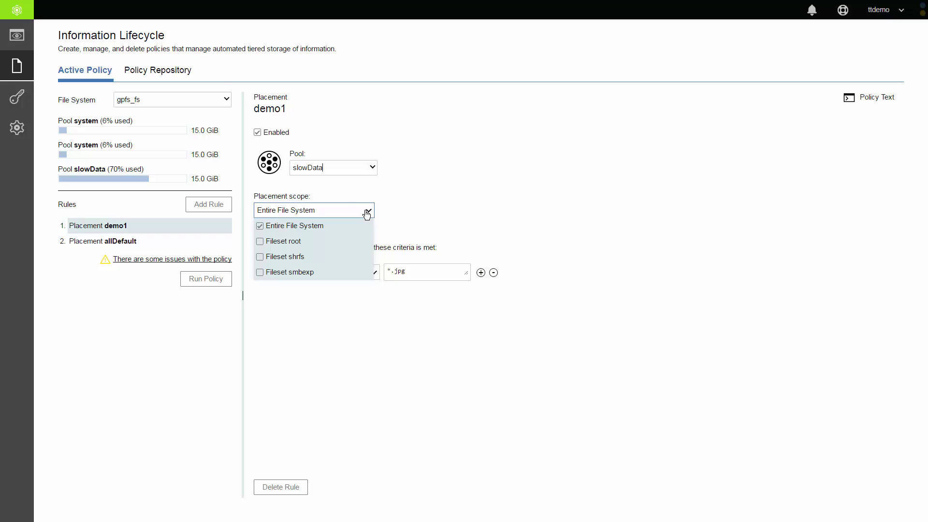
click(312, 234)
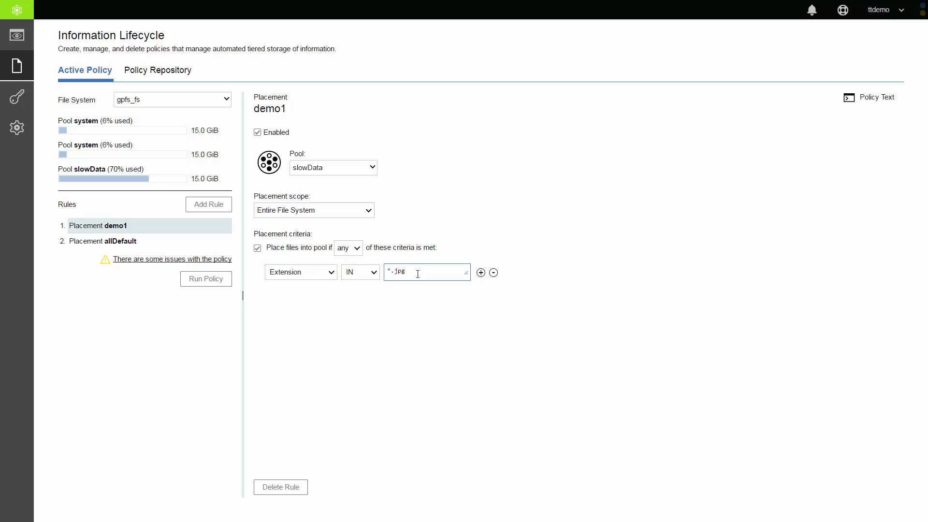
Step: Add a Group equals criterion to demo1, remove it again, then view the allDefault rule
click(481, 273)
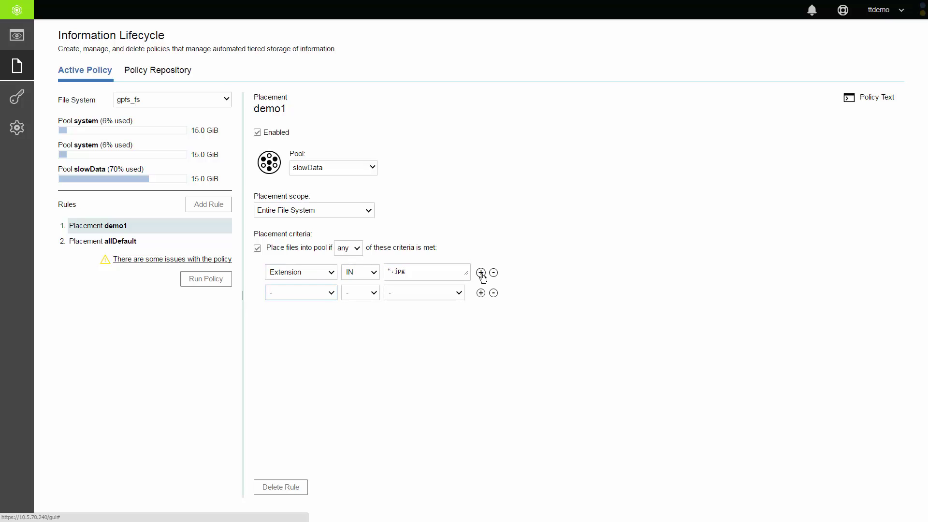
click(332, 293)
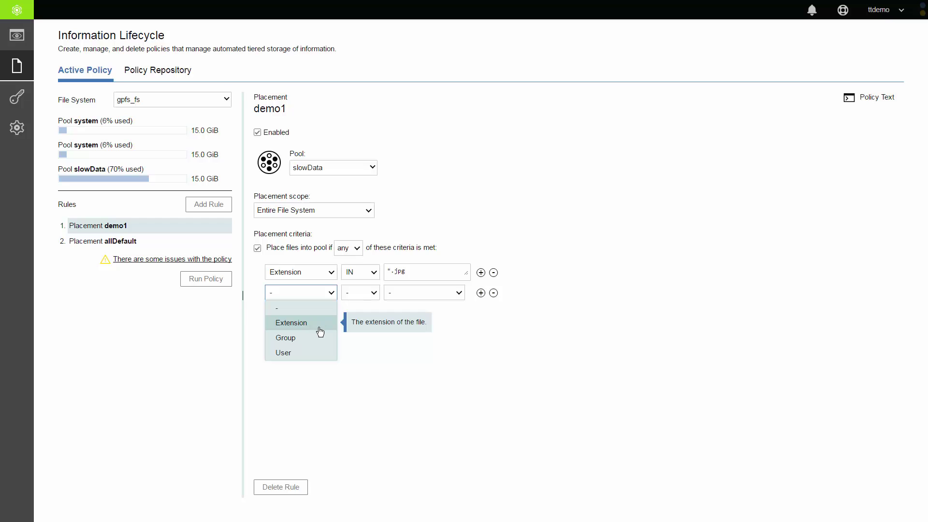
click(373, 294)
click(373, 294)
click(304, 296)
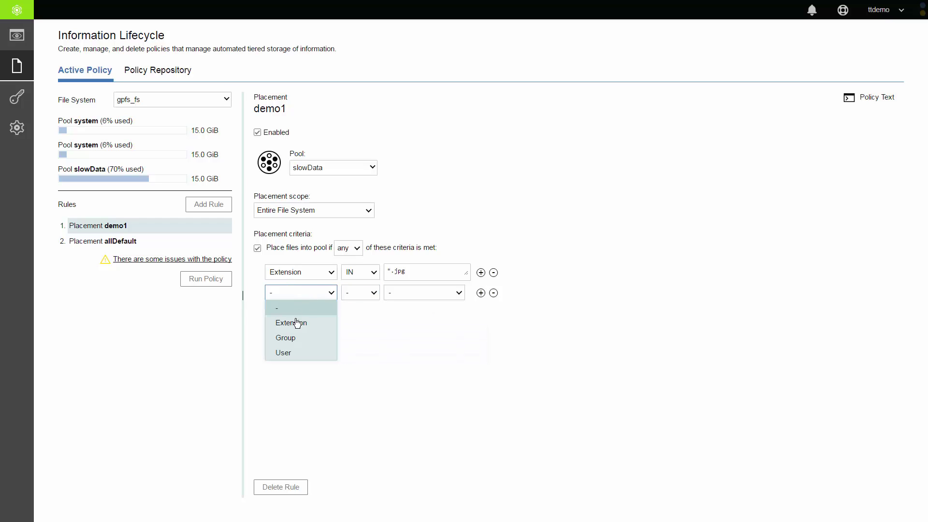
click(300, 337)
click(374, 293)
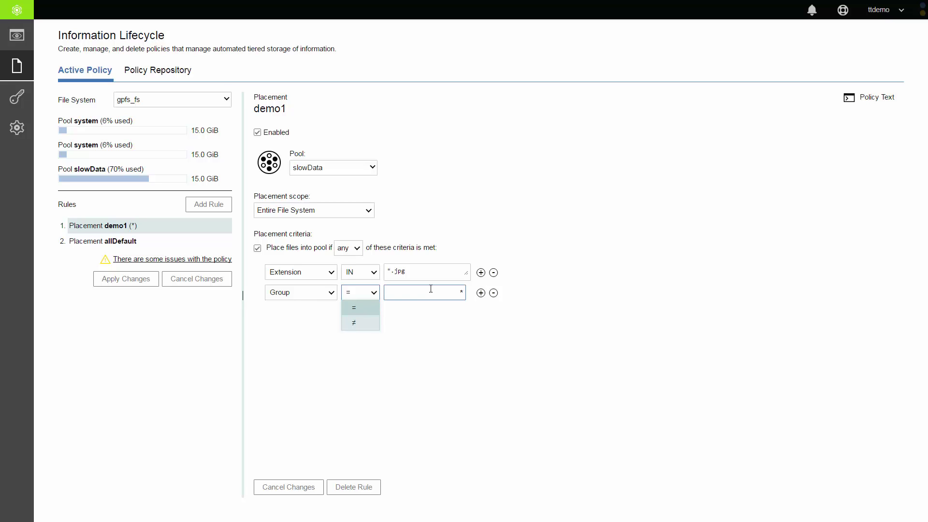
click(404, 294)
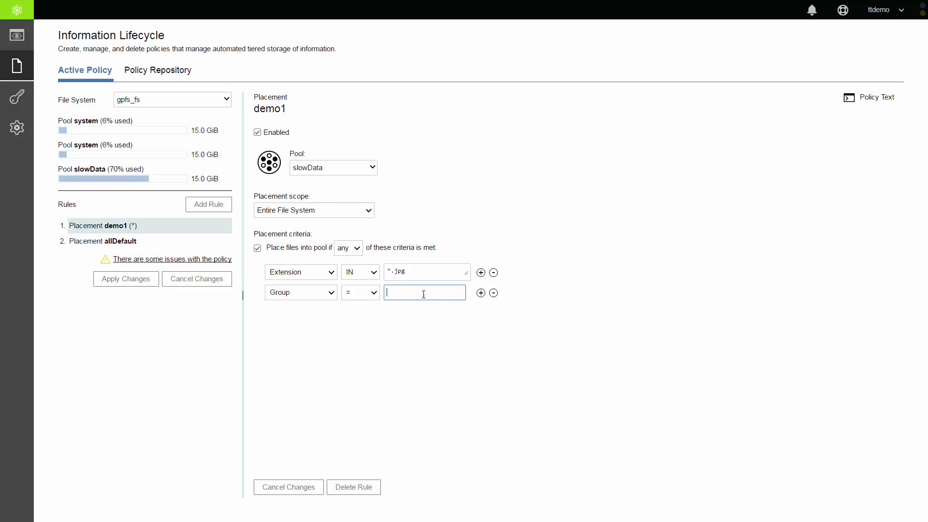
click(494, 293)
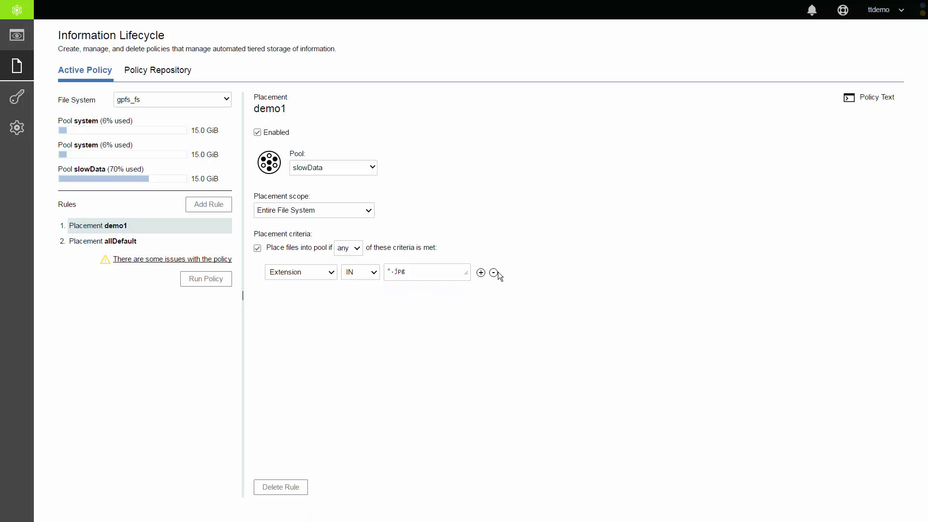
click(111, 242)
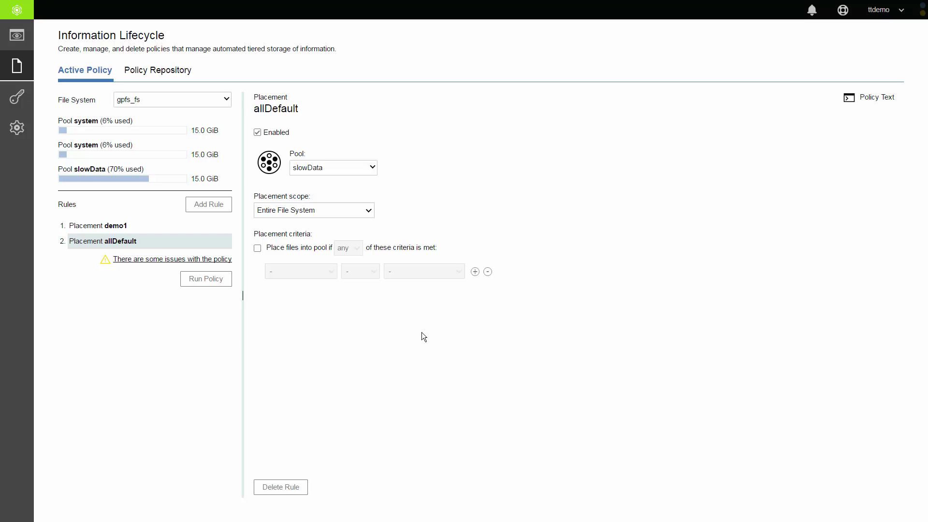
click(139, 260)
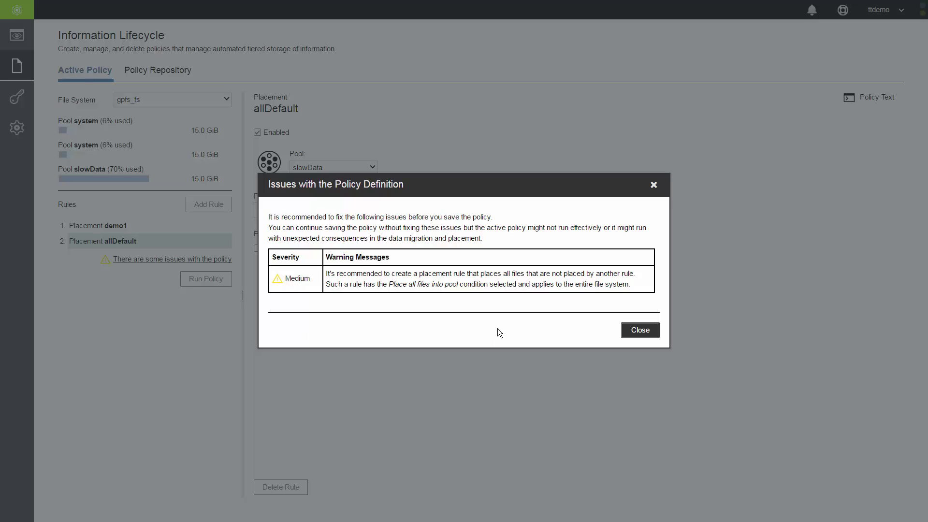
click(643, 332)
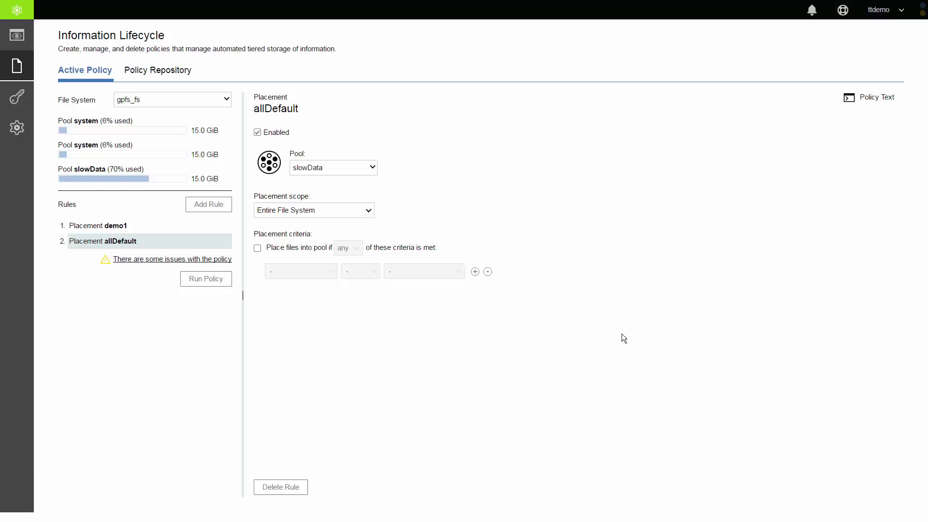
Step: Run the active policy on gpfs_fs and close the completed task report
click(207, 280)
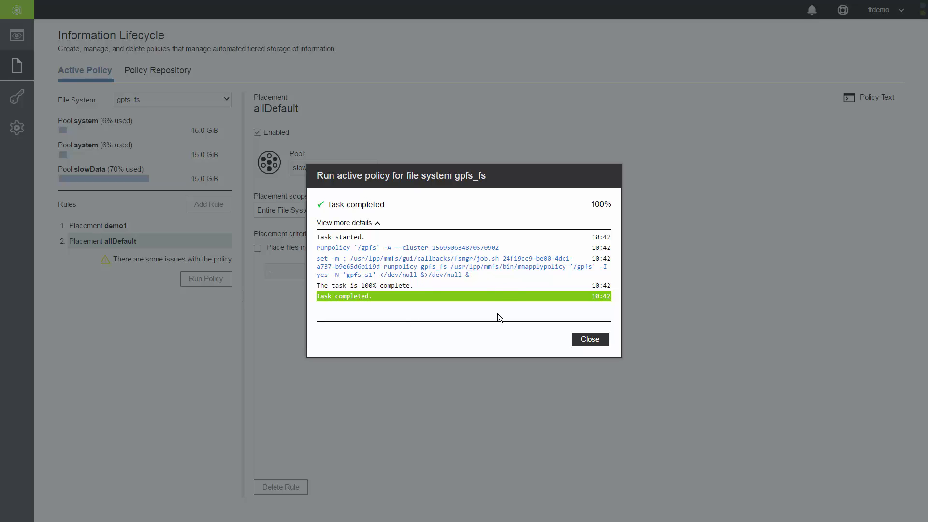
click(592, 343)
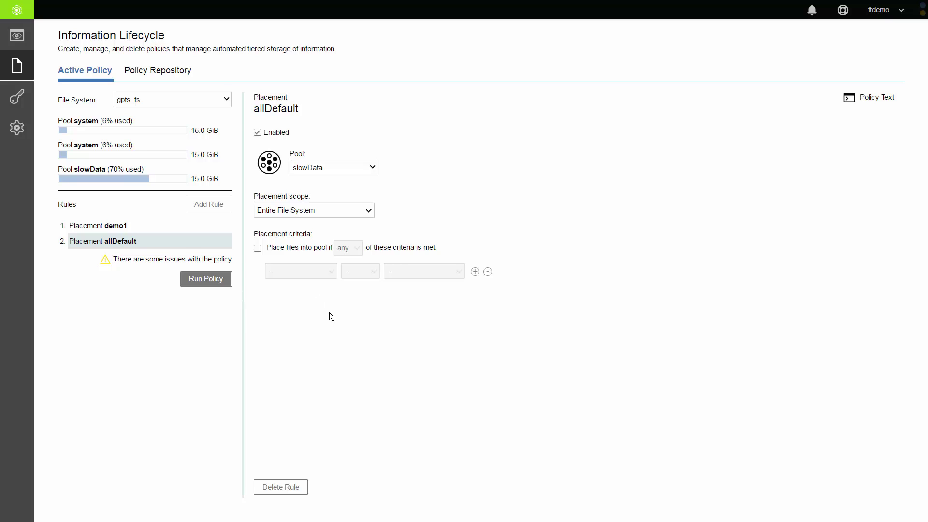
click(373, 168)
click(373, 168)
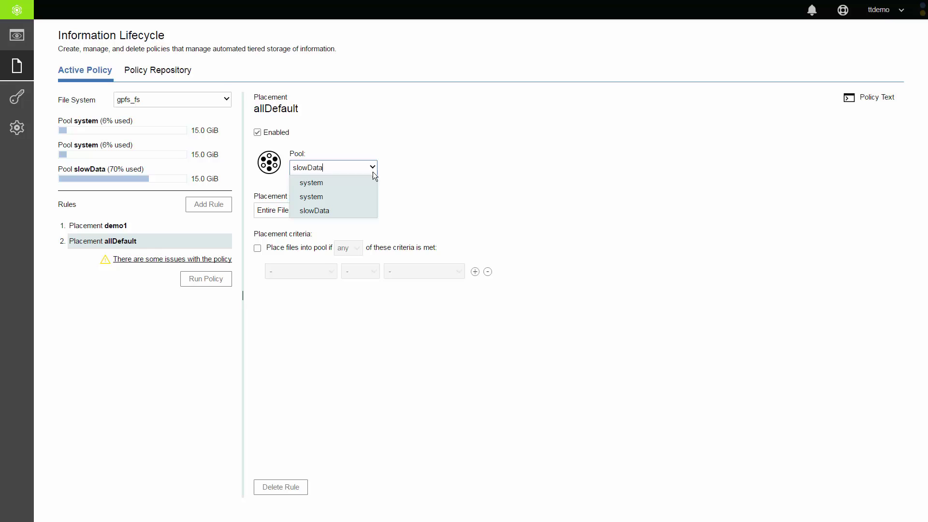
click(384, 343)
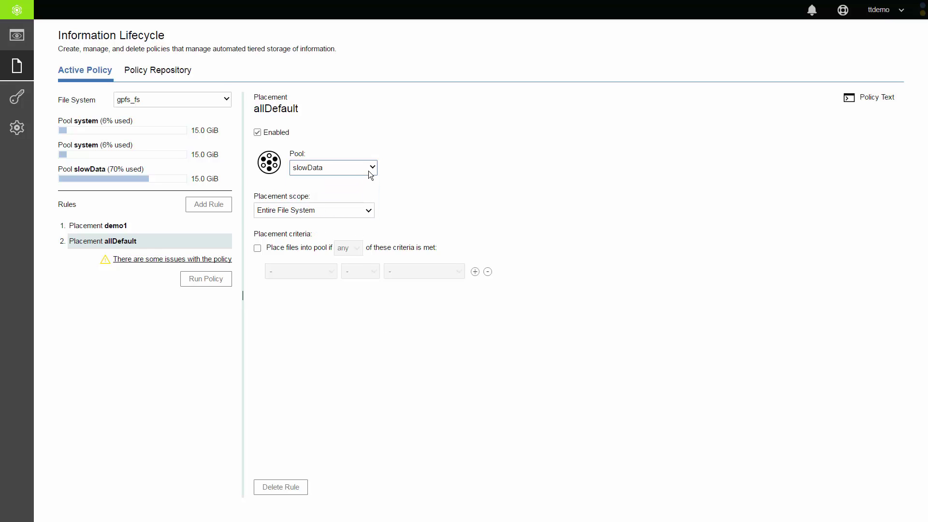
click(399, 360)
click(157, 74)
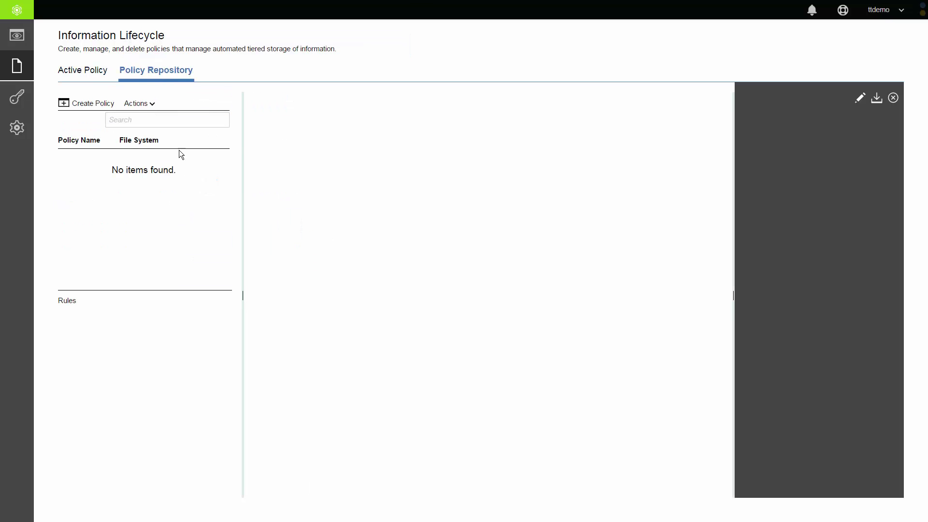
click(86, 71)
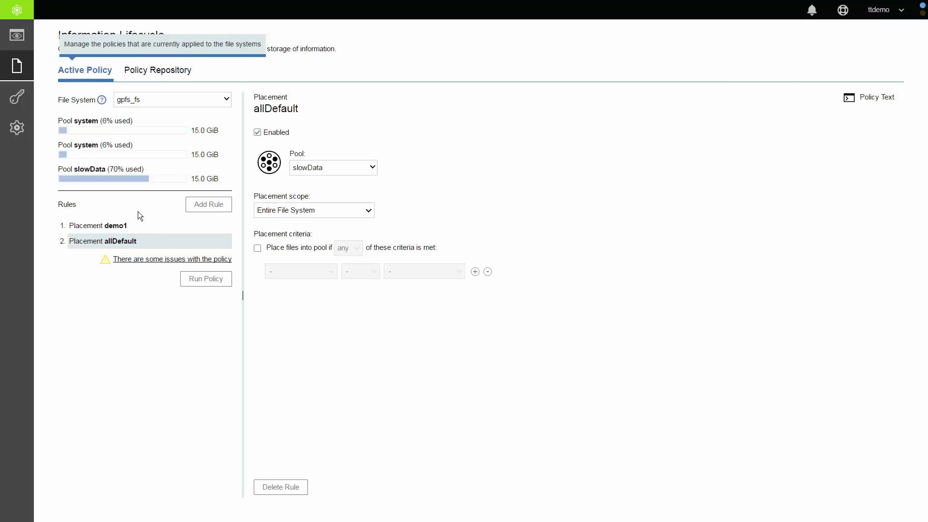
Step: Expand Access in the side navigation and open the GUI Users page
mouse_move(17, 70)
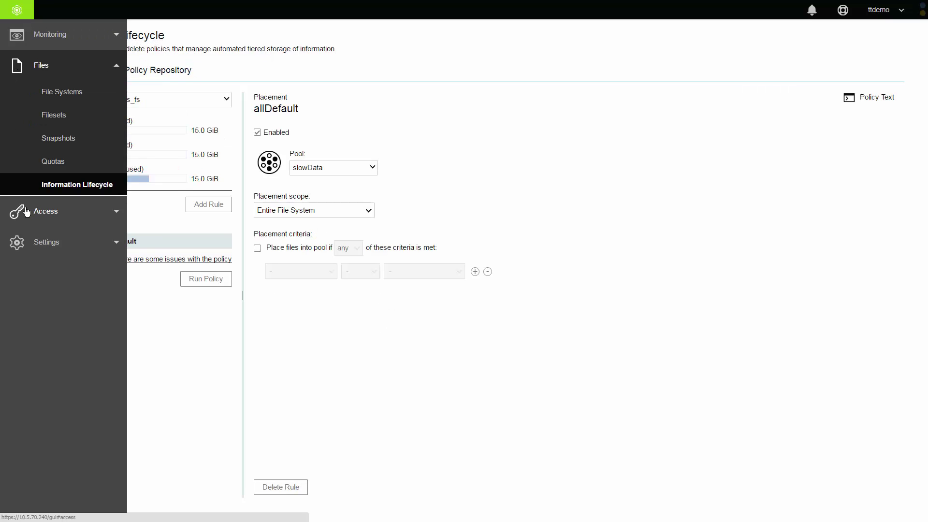
click(22, 217)
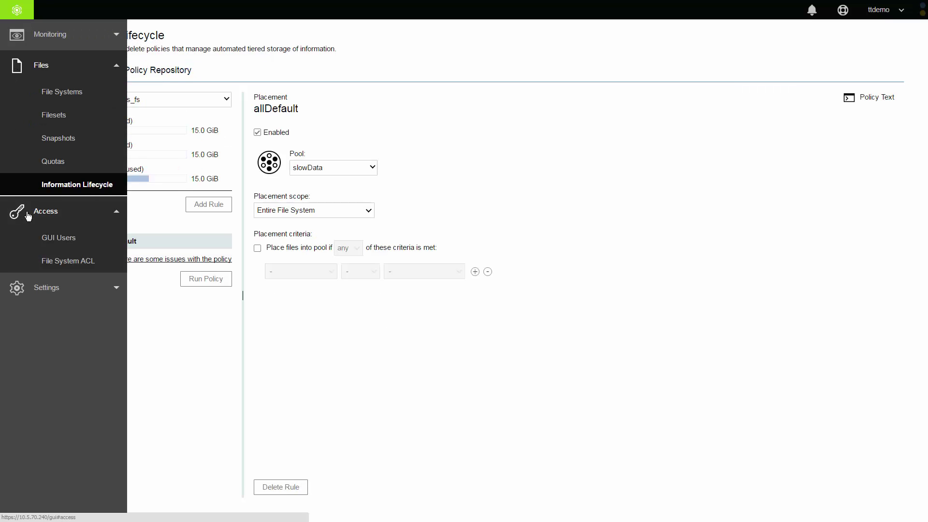
click(53, 239)
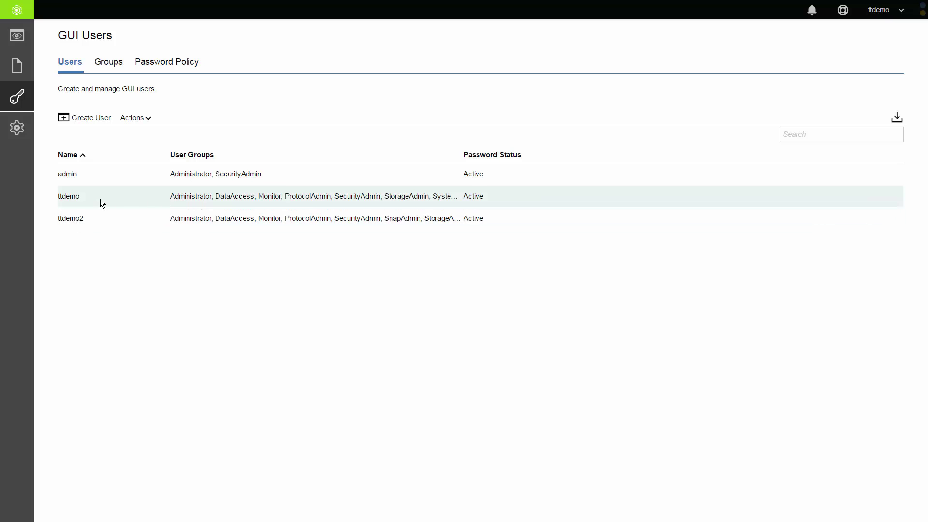
Step: Start a new GUI user ttdemo3 in the Administrator, Monitor and DataAccess groups
click(85, 121)
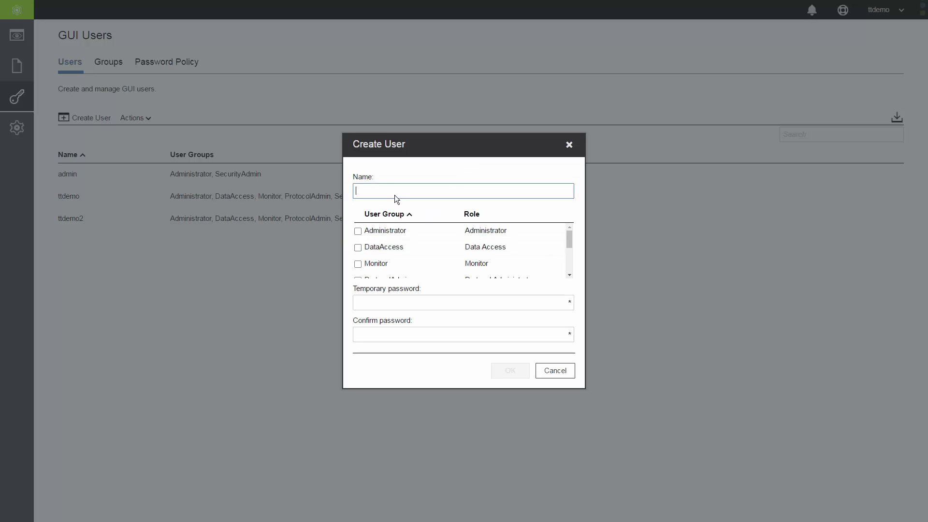
text(ttdemo3)
click(375, 234)
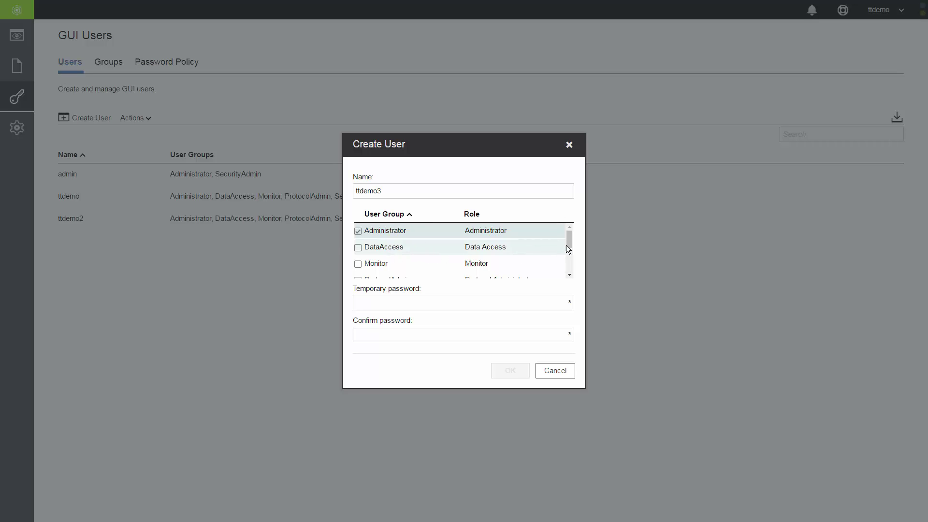
click(359, 265)
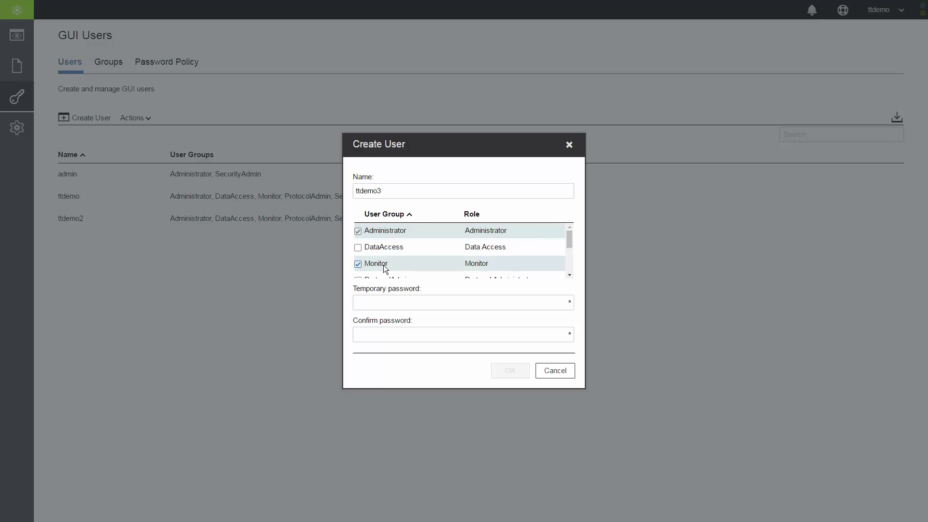
click(360, 248)
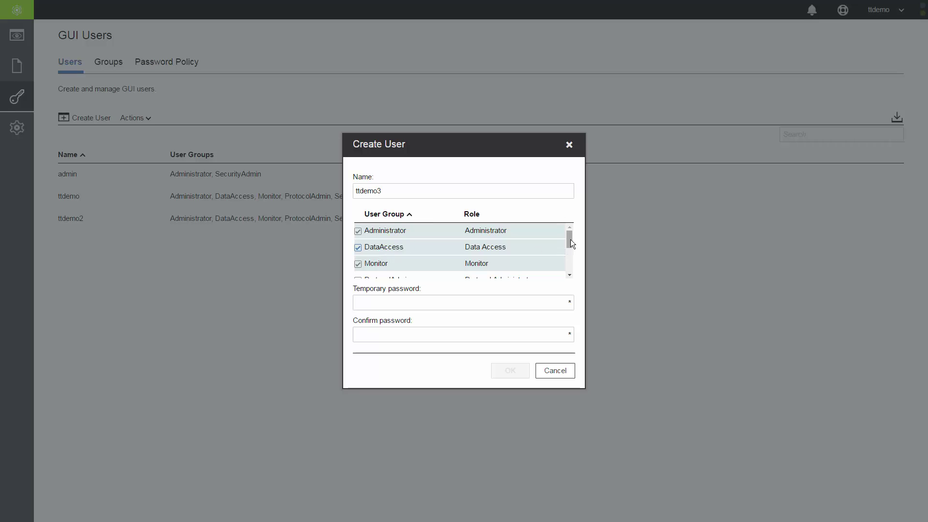
Step: Scroll the Create User form and begin setting a temporary password
drag(571, 240, 571, 274)
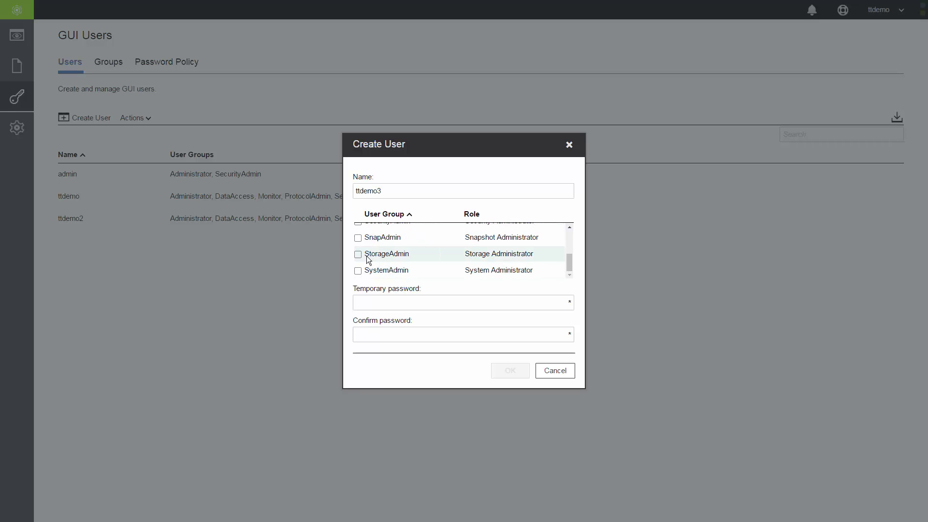
click(471, 307)
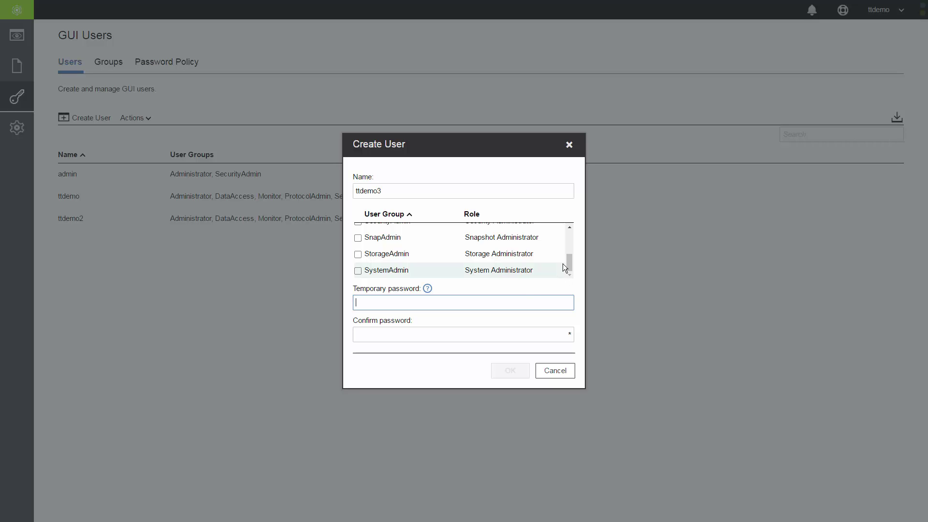
drag(572, 262, 572, 231)
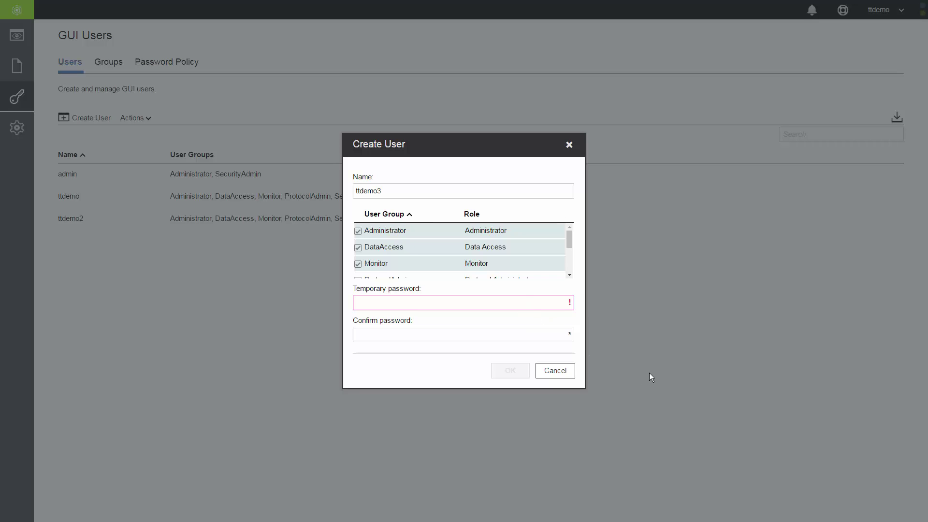
drag(569, 239, 571, 266)
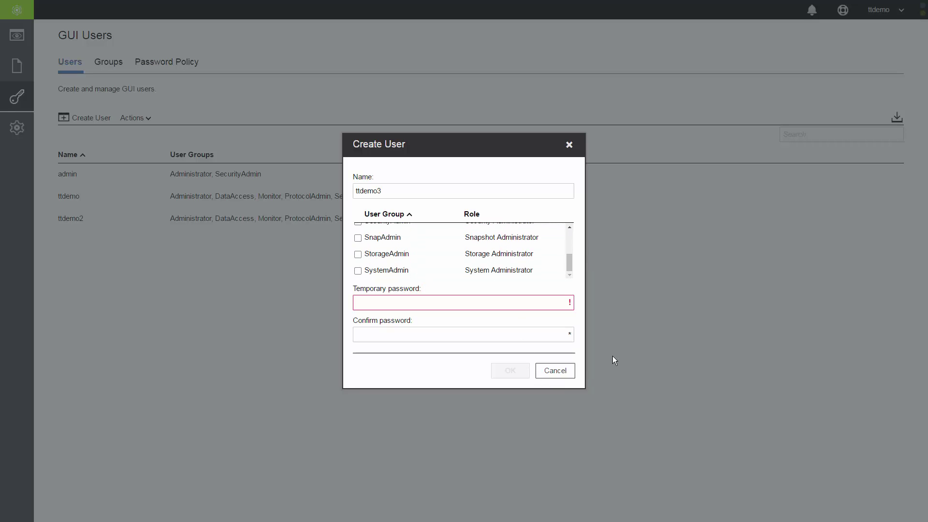
click(556, 372)
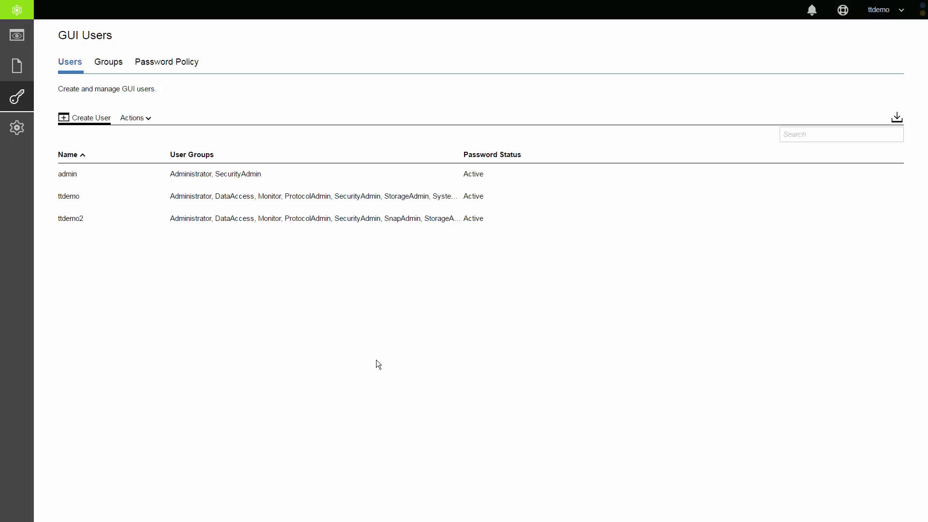
right_click(93, 178)
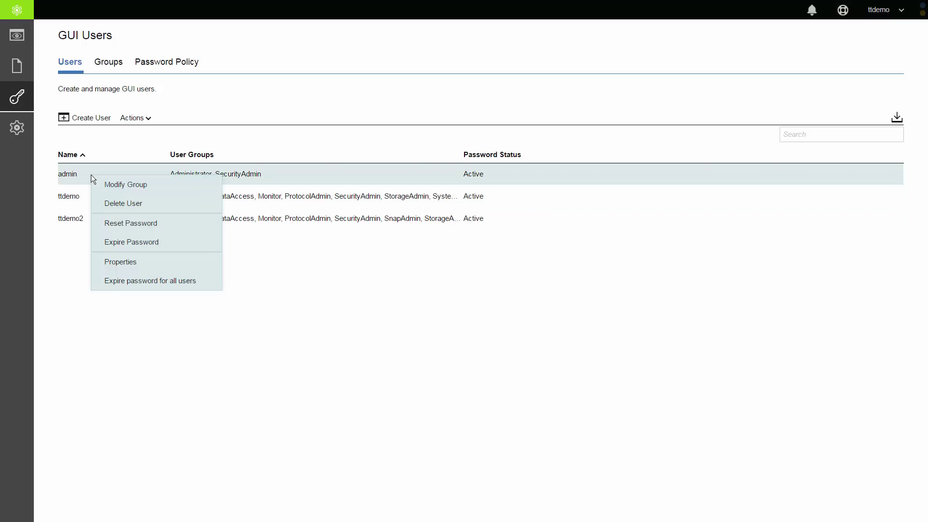
click(75, 195)
right_click(74, 195)
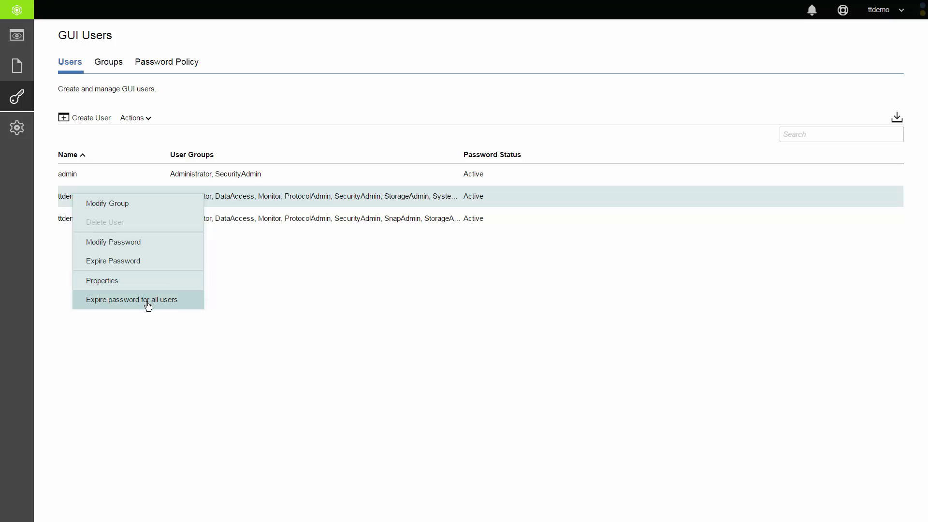
click(110, 281)
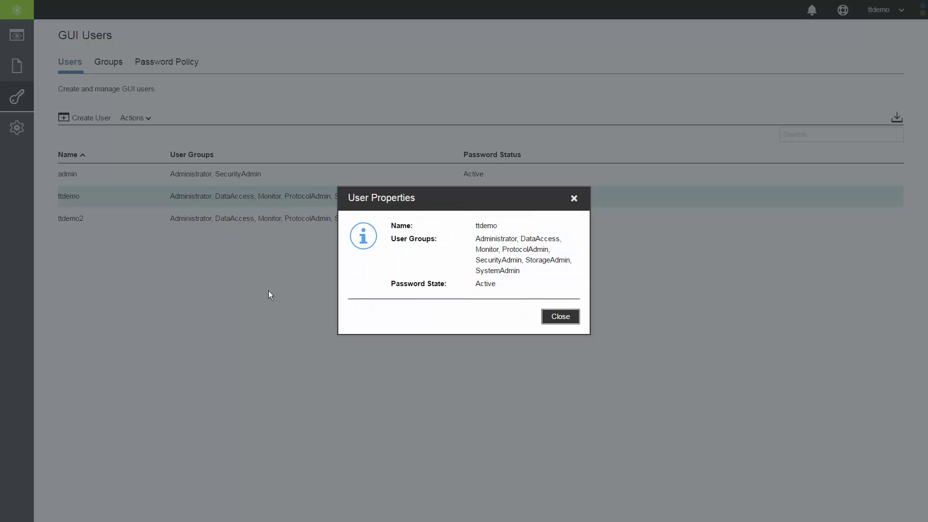
click(567, 318)
click(137, 118)
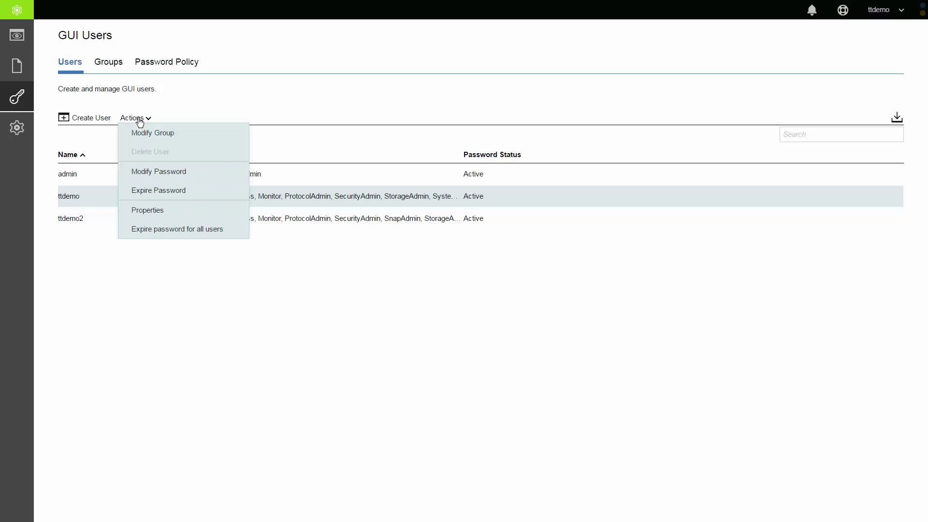
click(350, 319)
Step: List the eight user groups and their roles, preview Create Group without saving, and show the group actions
click(99, 62)
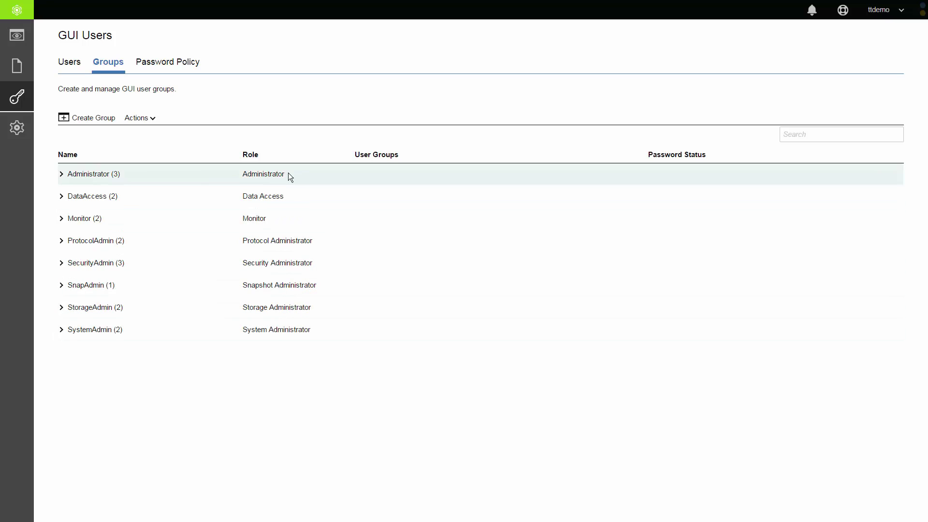
click(85, 118)
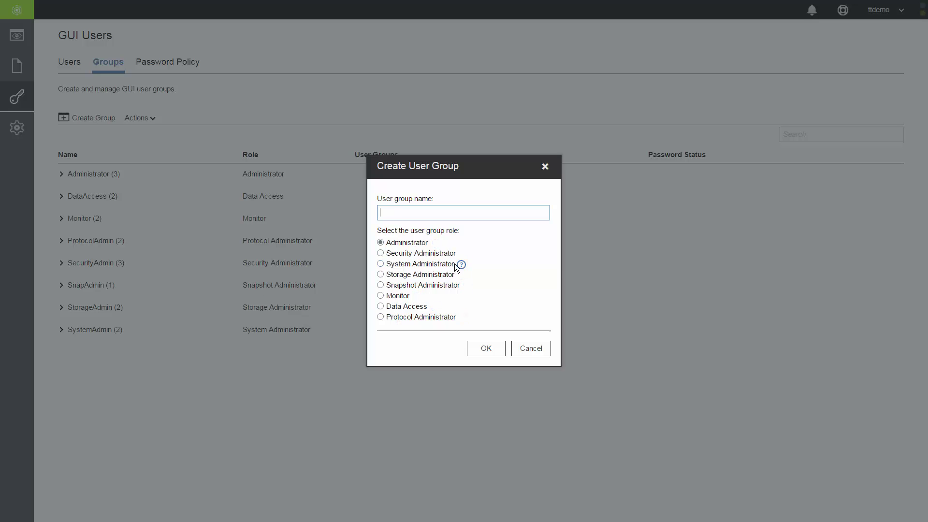
mouse_move(461, 266)
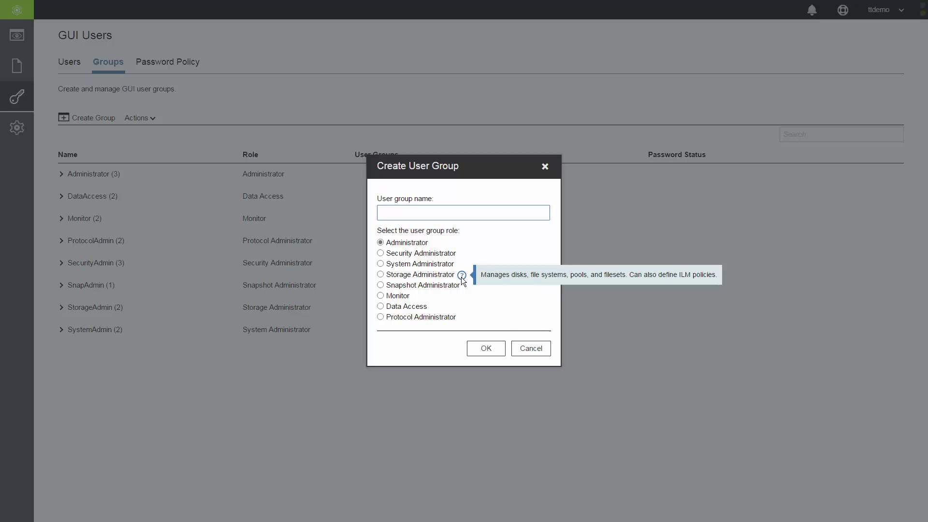
click(536, 352)
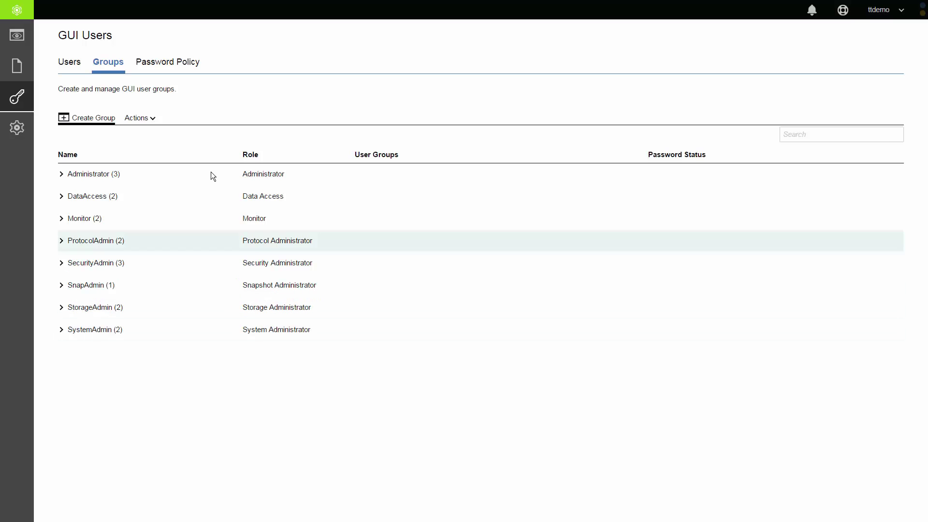
click(141, 119)
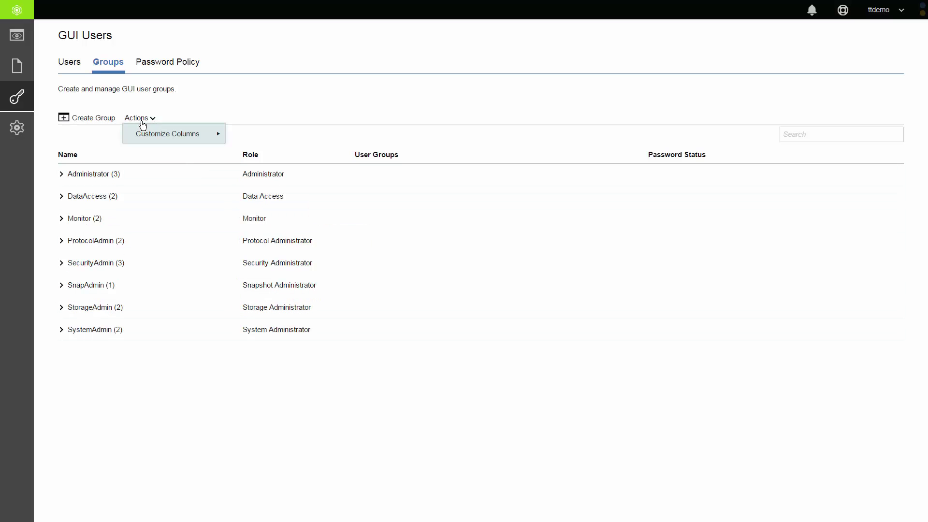
Step: Inspect actions for the Administrator group and its admin member, then show the Password Policy settings
right_click(92, 176)
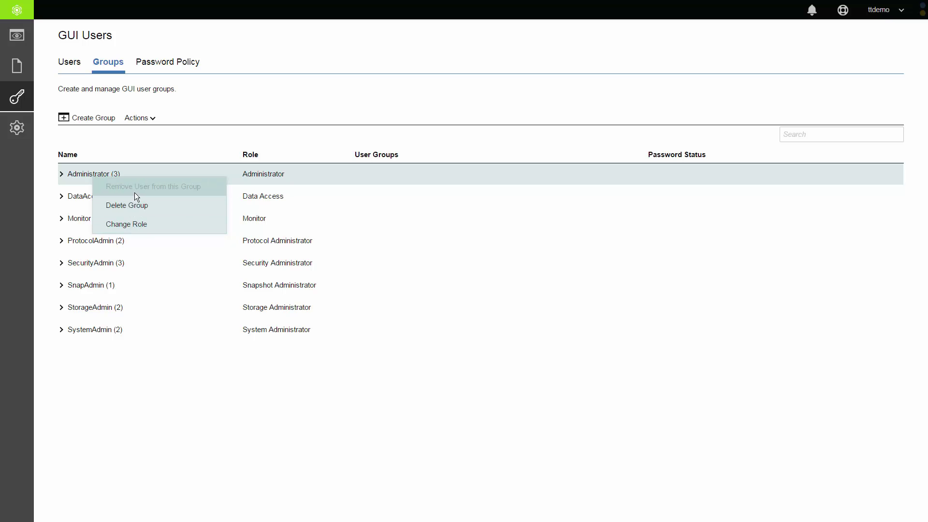
click(62, 174)
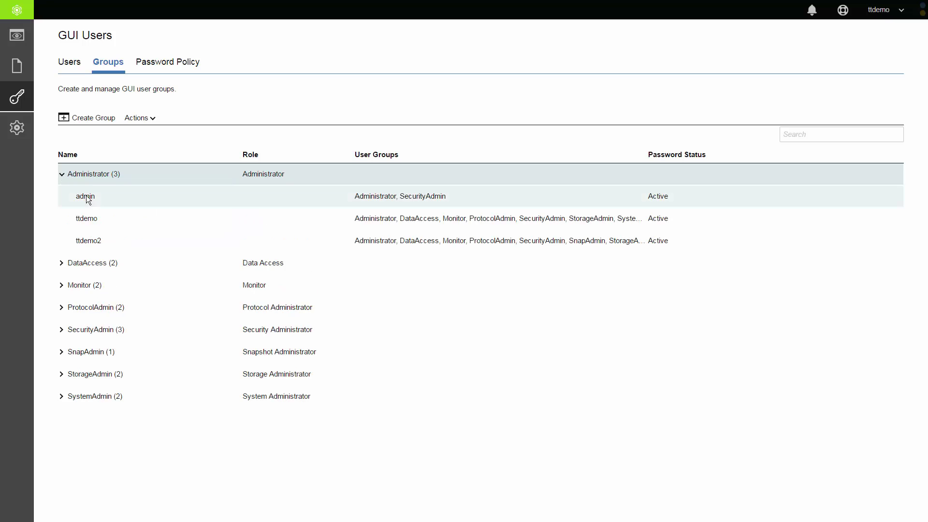
right_click(87, 196)
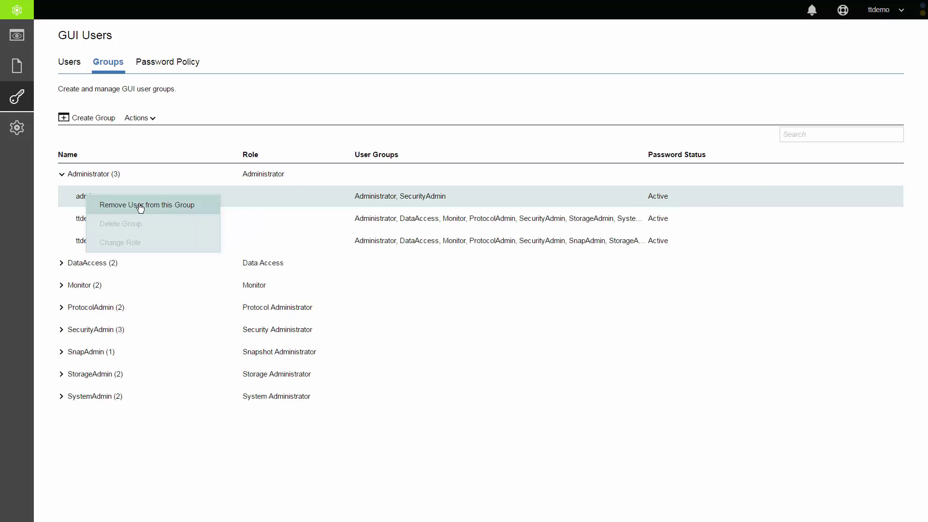
click(162, 63)
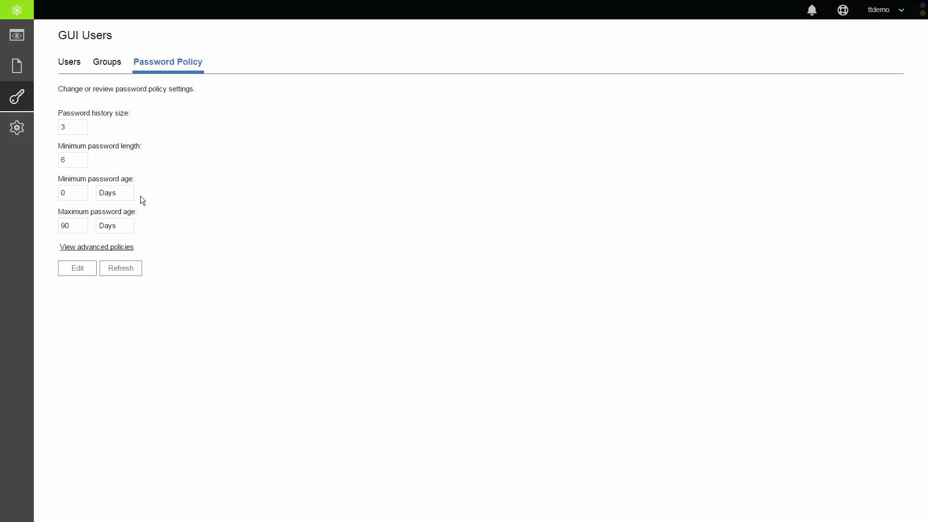
Step: Reveal the advanced password policies, where all six minimum-character counts are 0
mouse_move(141, 180)
click(109, 254)
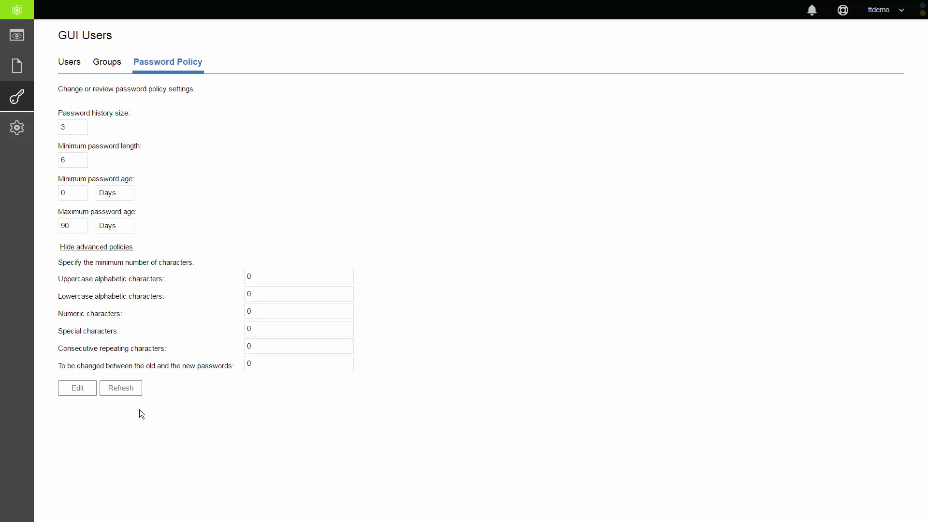
Step: View the empty File System ACL page for directory /, then expand the Settings pages list
click(14, 104)
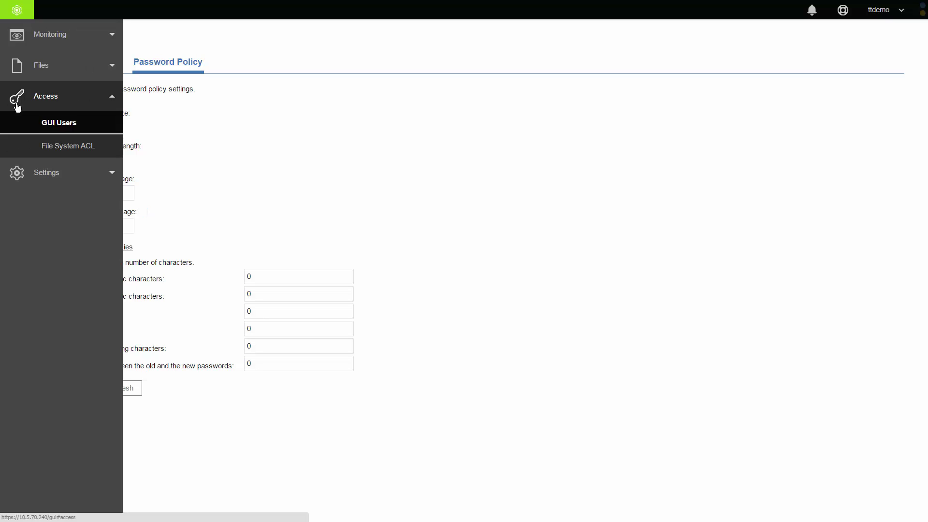
click(62, 146)
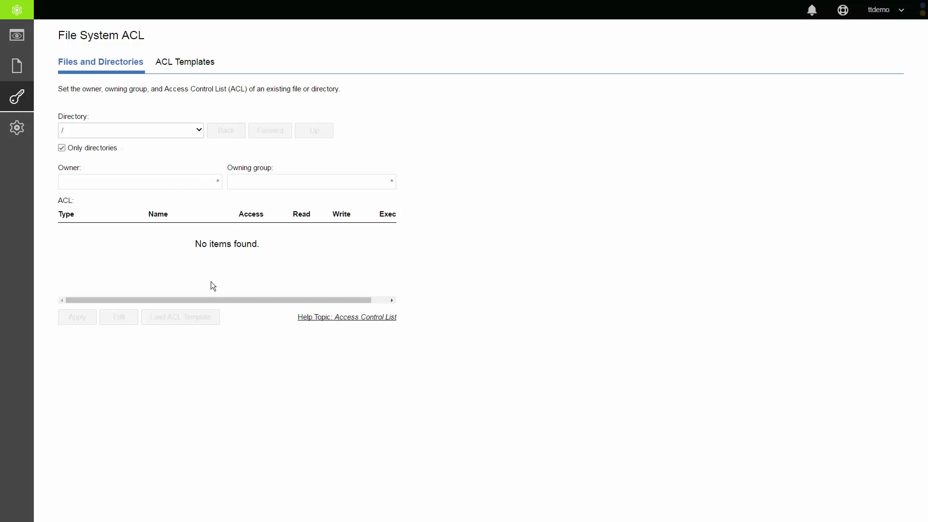
mouse_move(41, 106)
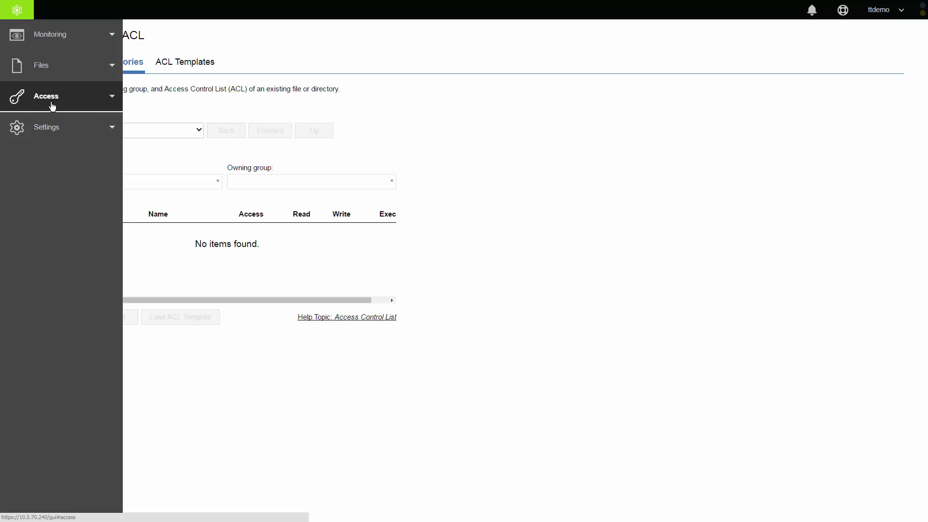
click(41, 132)
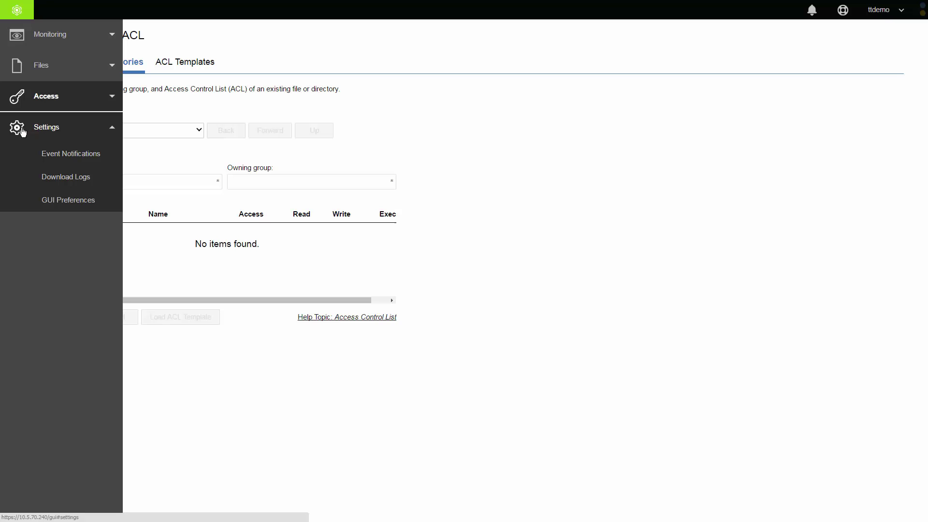
Step: Open Event Notifications to its Email Server settings, with notifications enabled on port 25
click(63, 156)
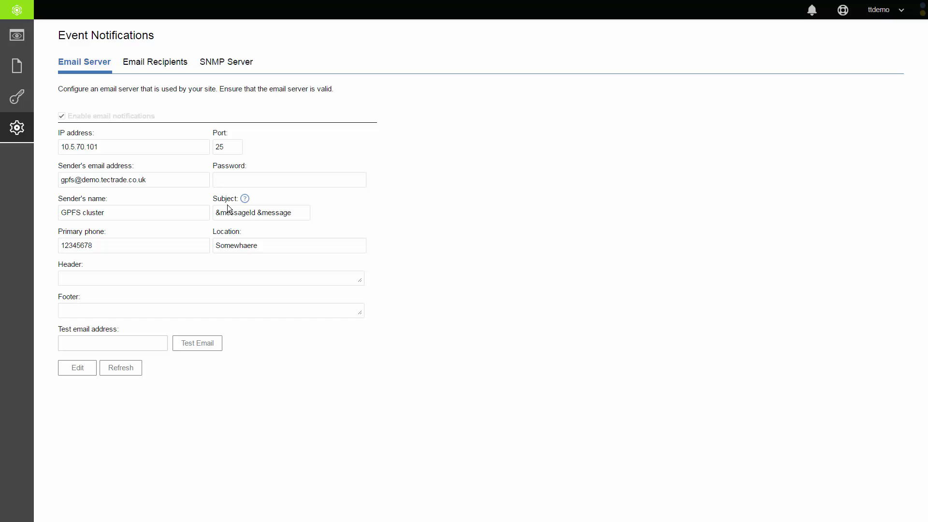
mouse_move(245, 199)
Step: Browse the email Subject variables such as &message without inserting any, then show the empty Email Recipients list
click(111, 347)
click(74, 372)
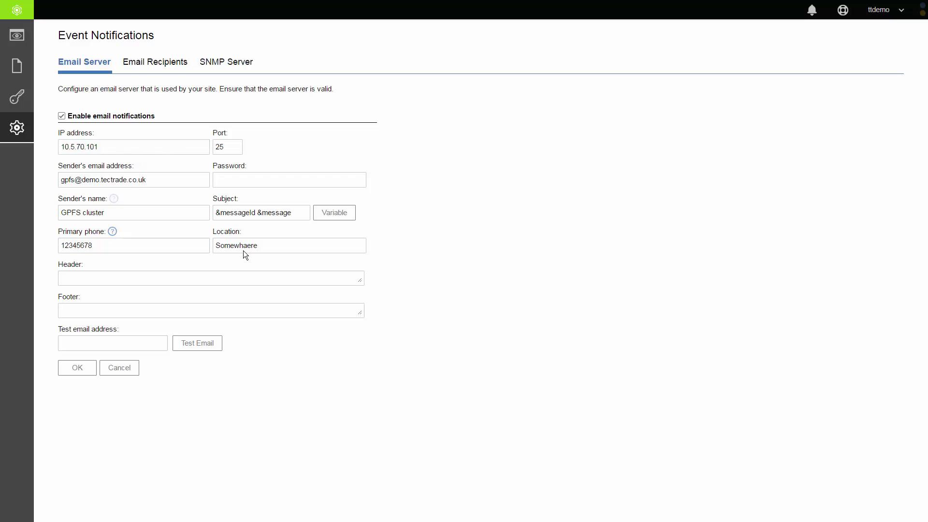
click(258, 213)
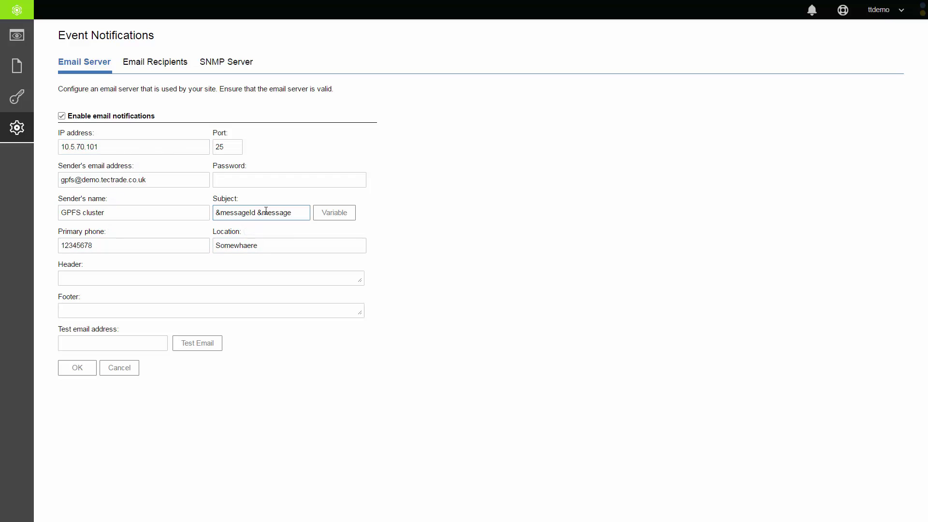
click(332, 218)
click(525, 259)
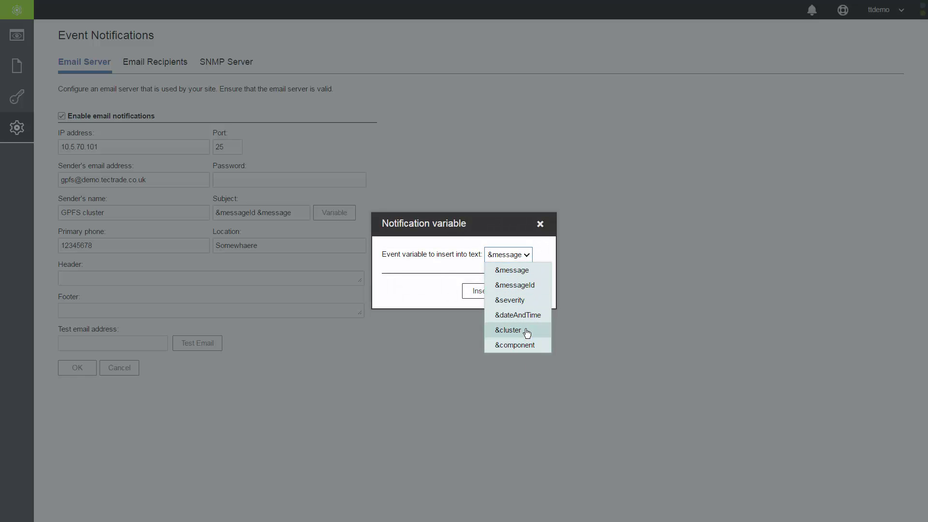
click(528, 255)
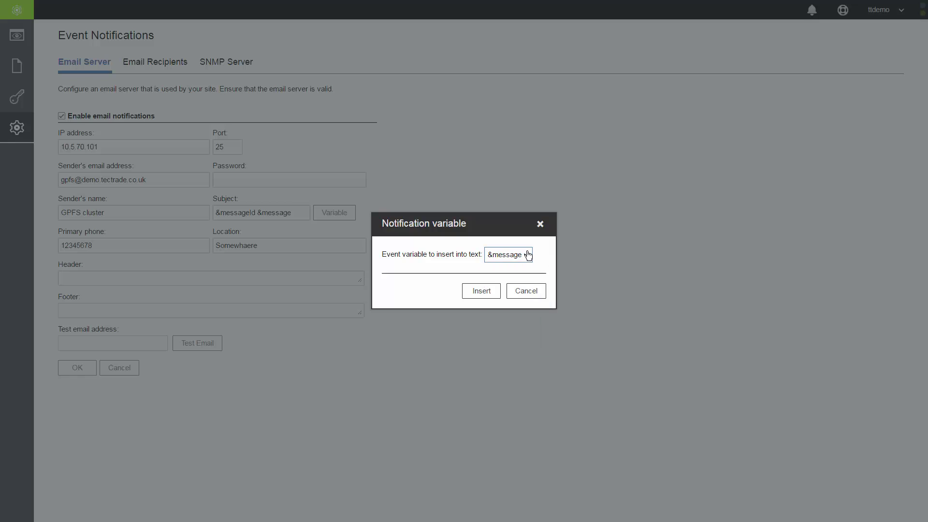
click(527, 291)
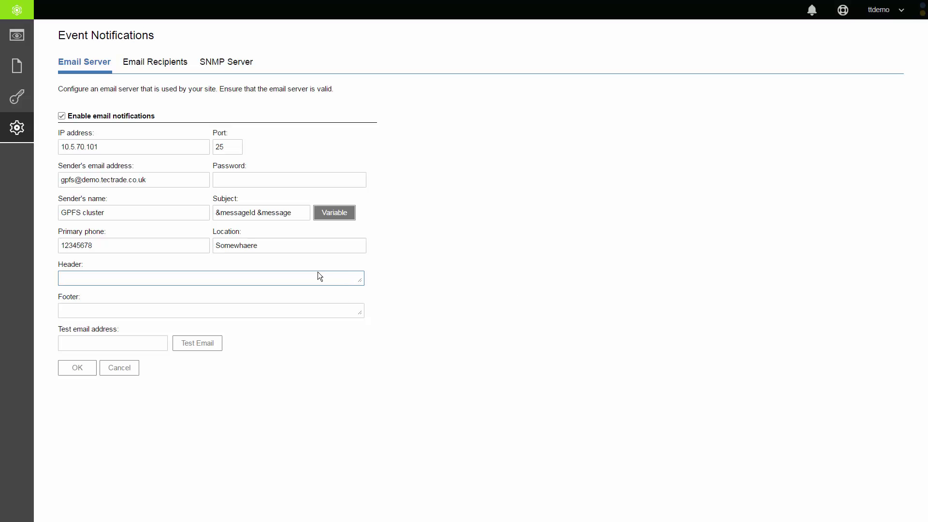
click(146, 59)
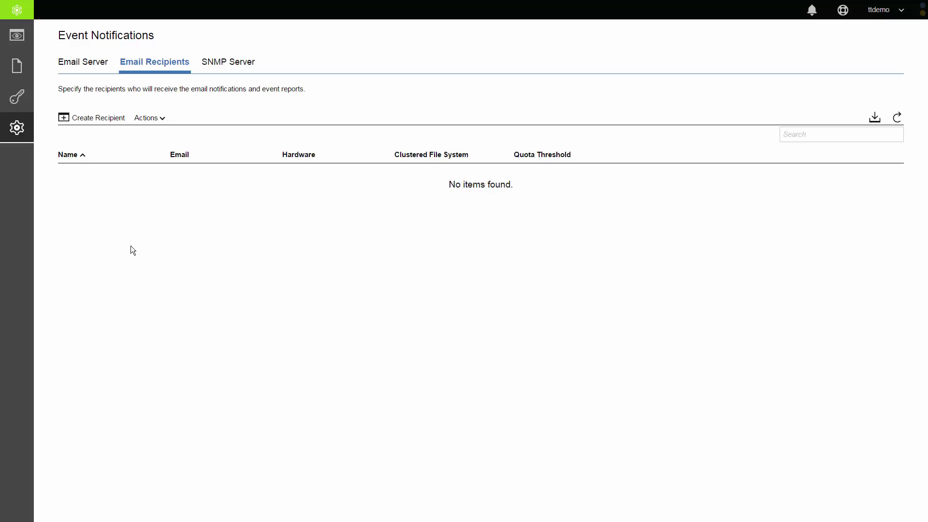
Step: Preview a new recipient's fields and Hard Quota Set report option without saving, then show the empty SNMP Server list
click(64, 119)
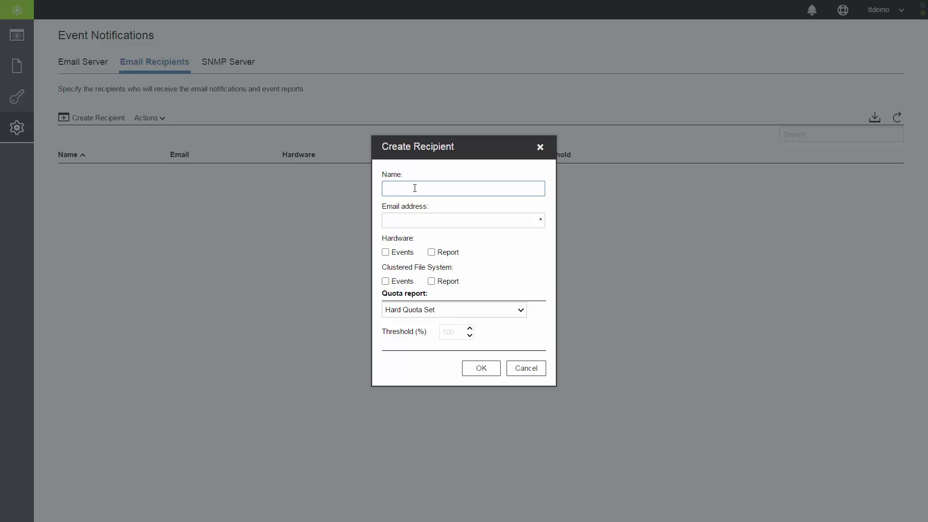
click(420, 221)
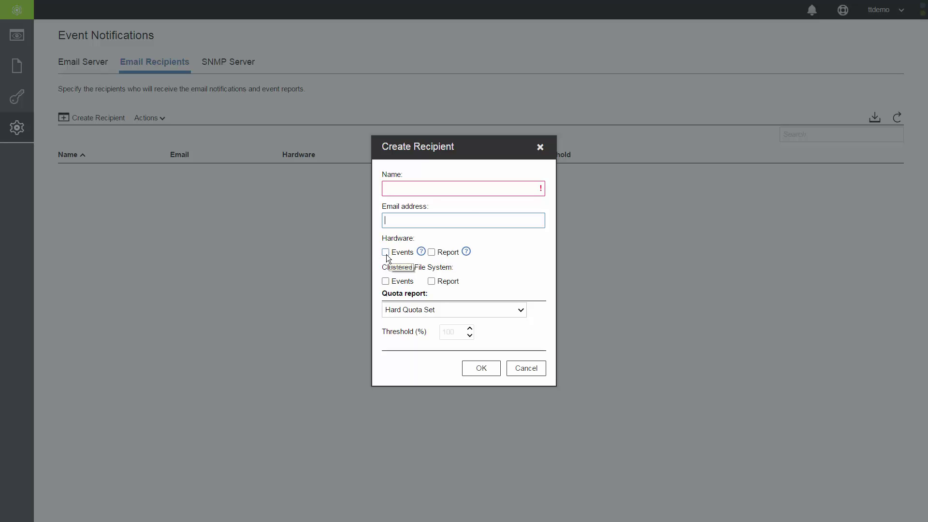
mouse_move(467, 252)
click(521, 311)
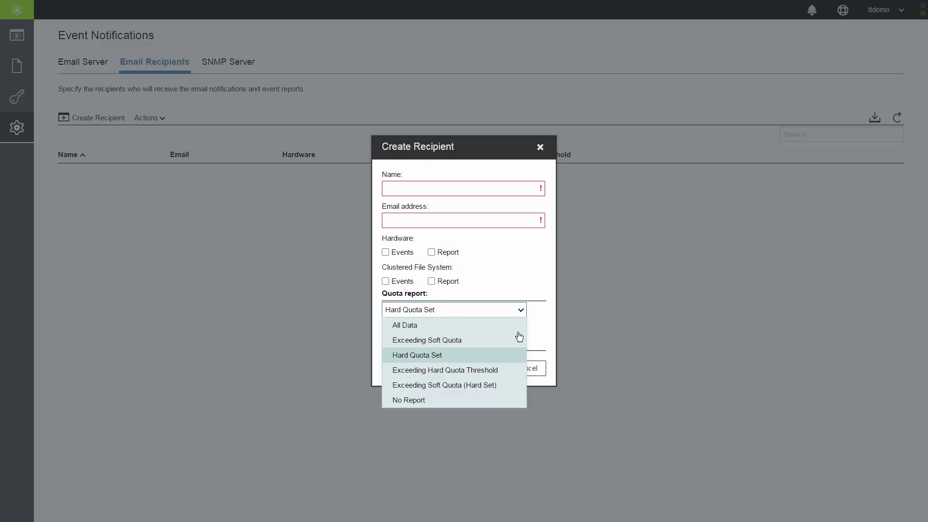
click(526, 275)
mouse_move(433, 333)
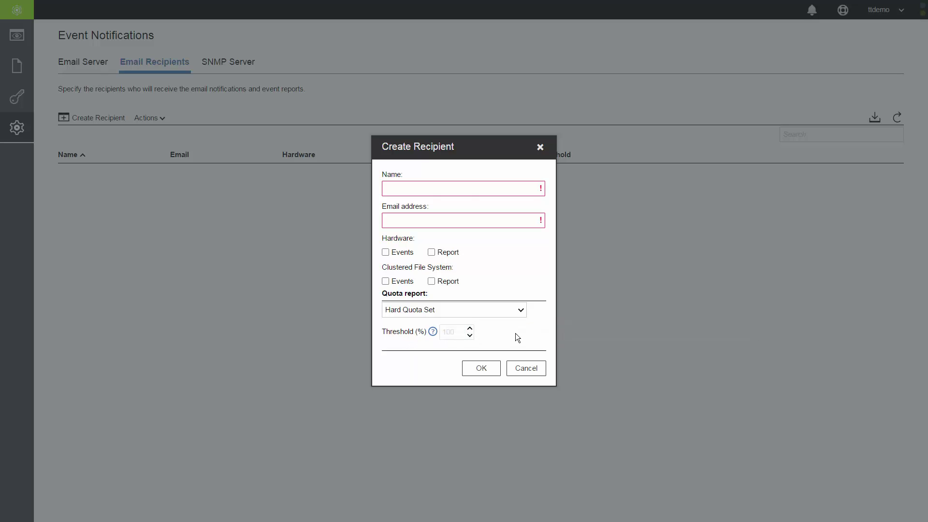
click(526, 368)
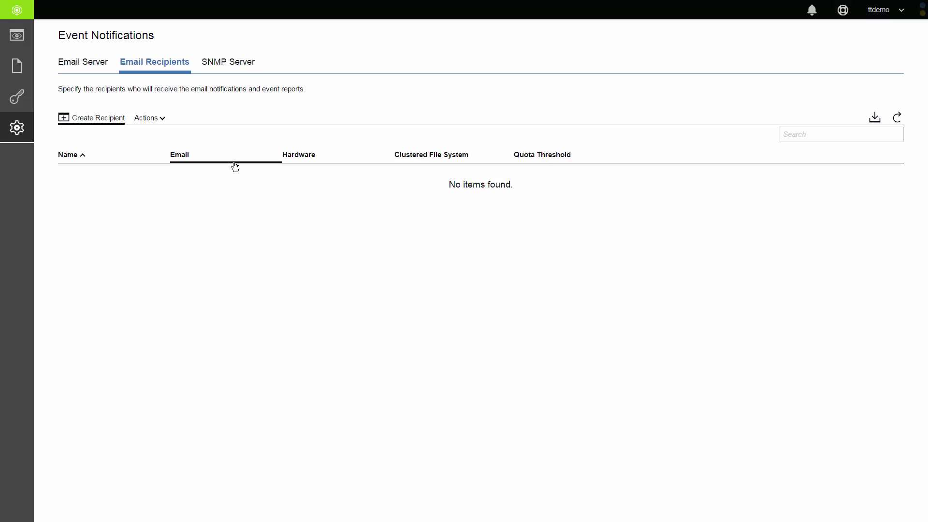
click(229, 64)
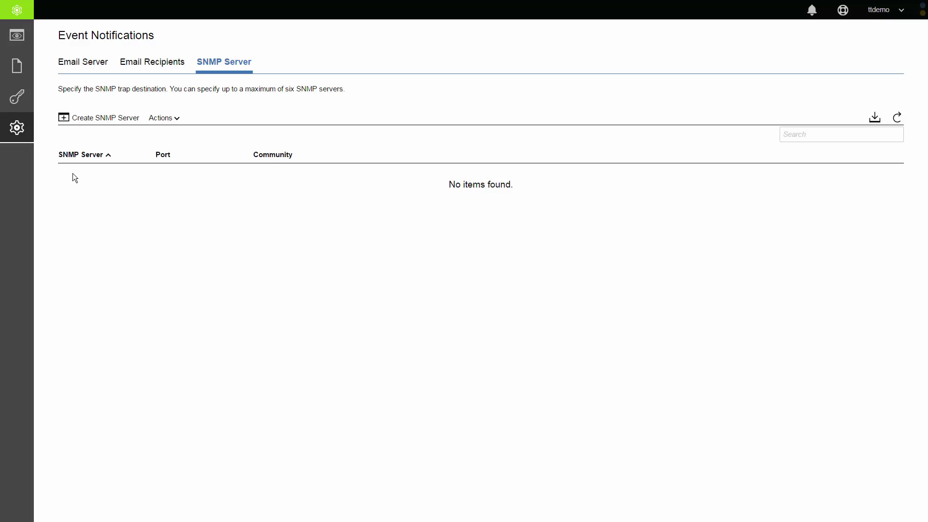
Step: Preview the Create SNMP Server form and cancel it, leaving no SNMP servers configured
click(66, 121)
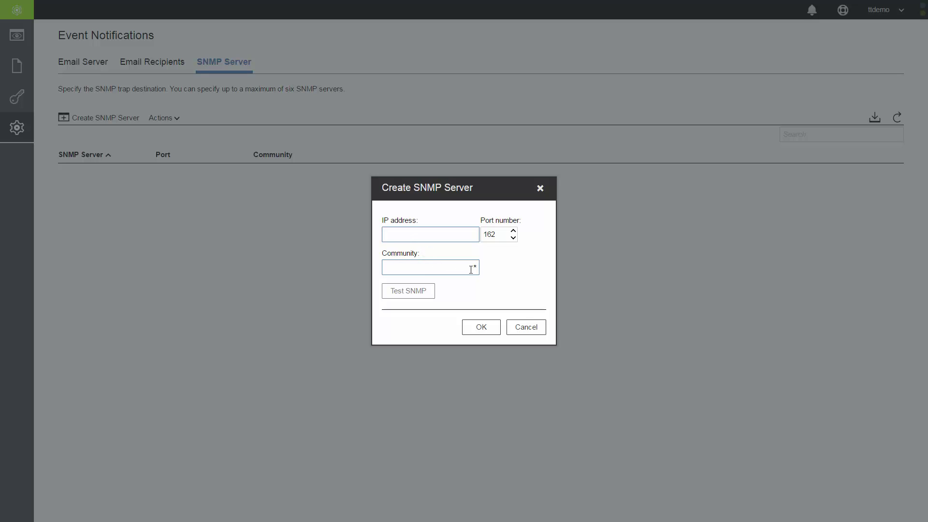
click(526, 327)
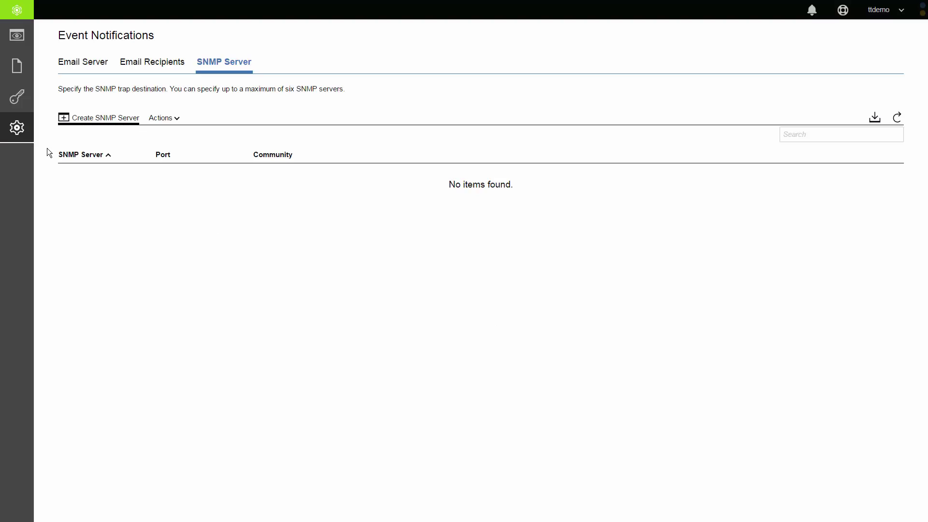
Step: Open Download Logs and show the full log listing, which has no trace or dump files
mouse_move(20, 135)
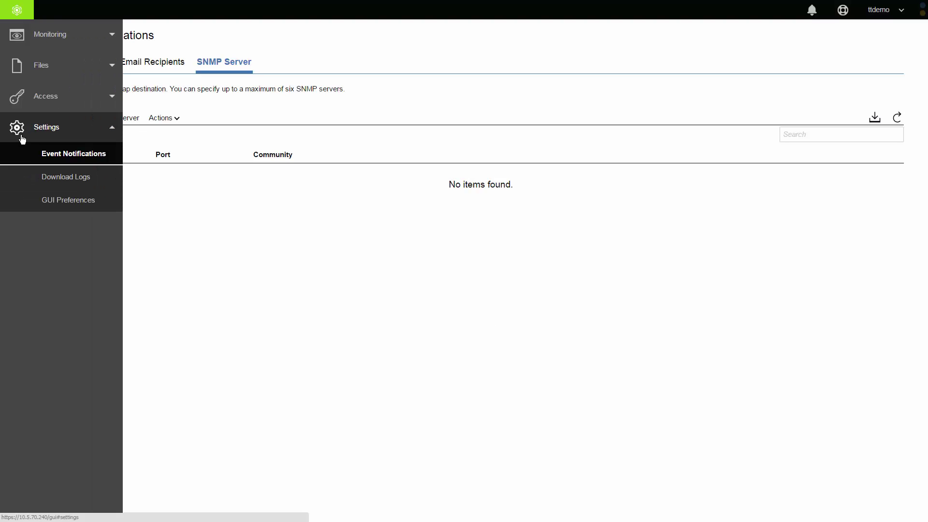
click(67, 179)
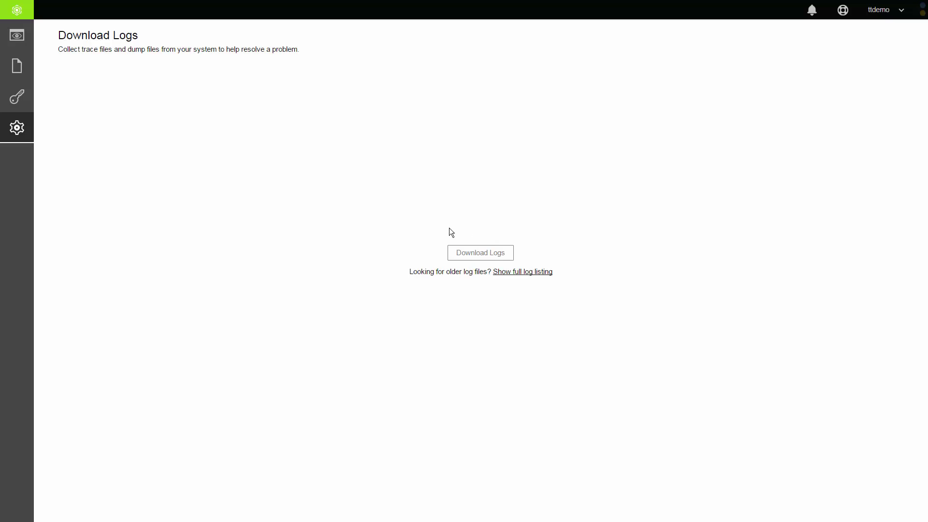
click(524, 272)
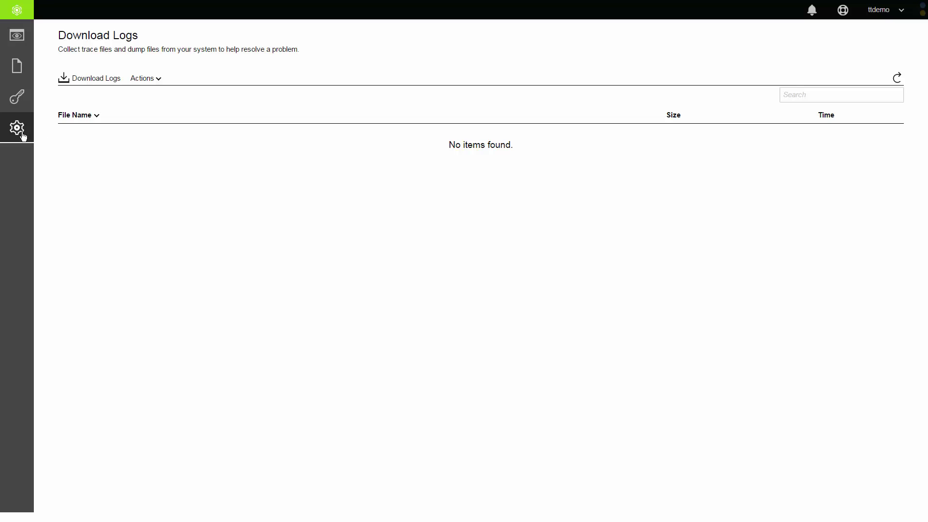
mouse_move(22, 135)
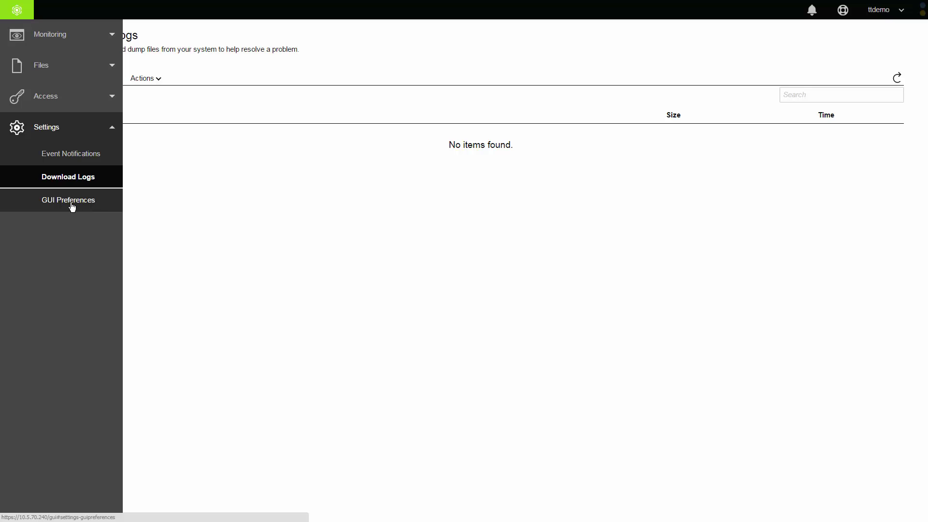
Step: In GUI Preferences, save 'Does anybody read these messages?' as the login-page message
click(72, 207)
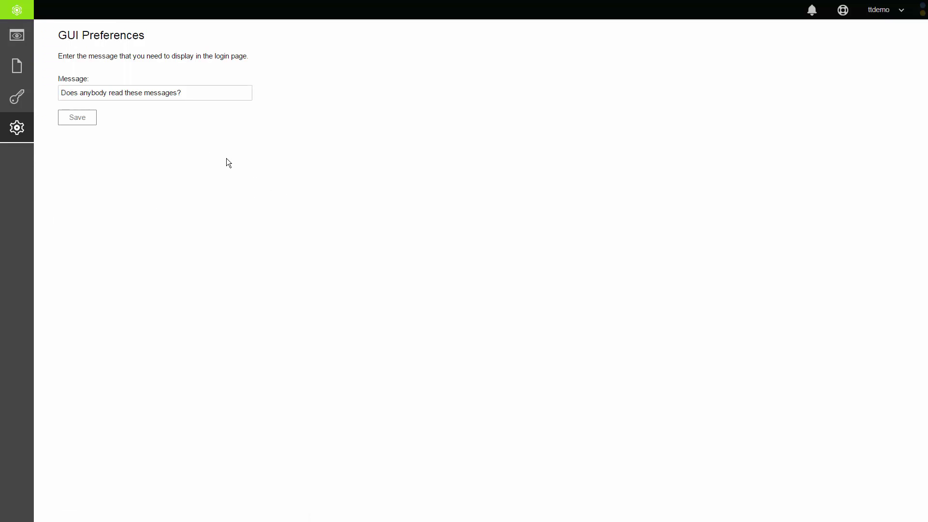
click(189, 93)
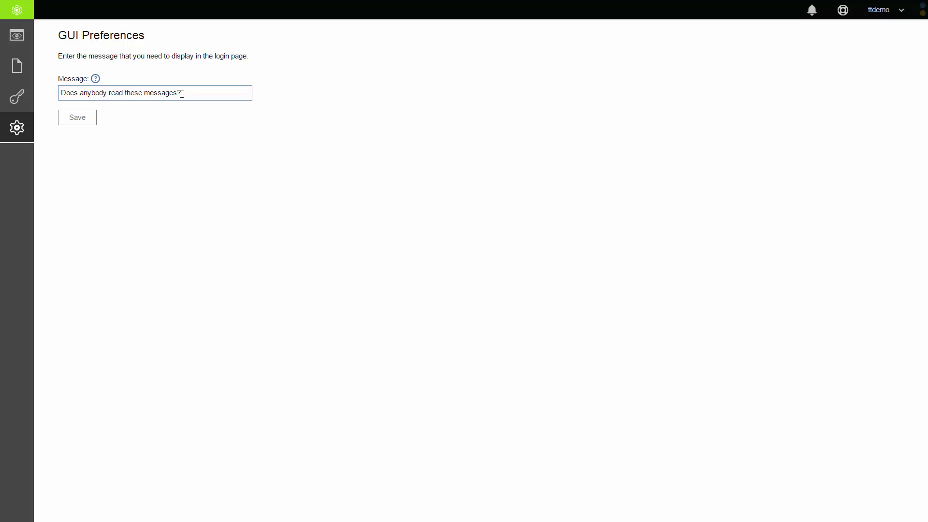
mouse_move(96, 78)
click(79, 119)
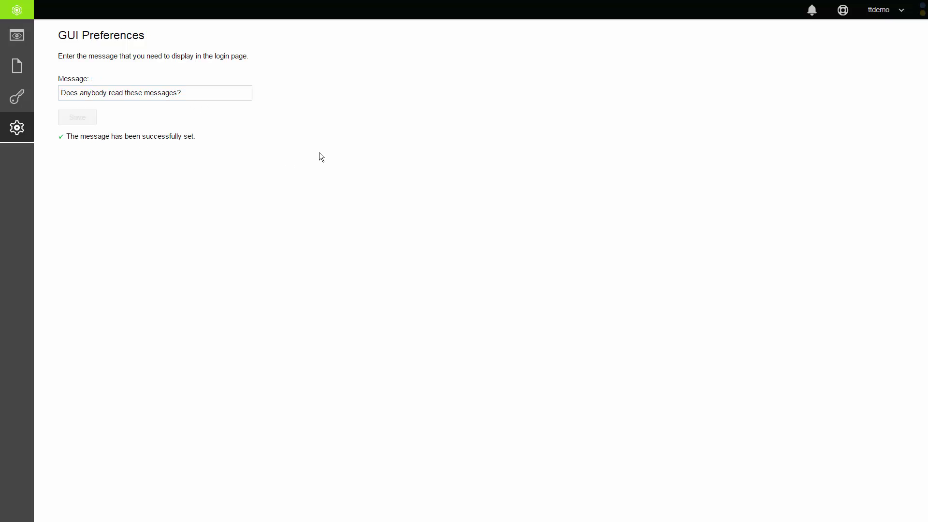